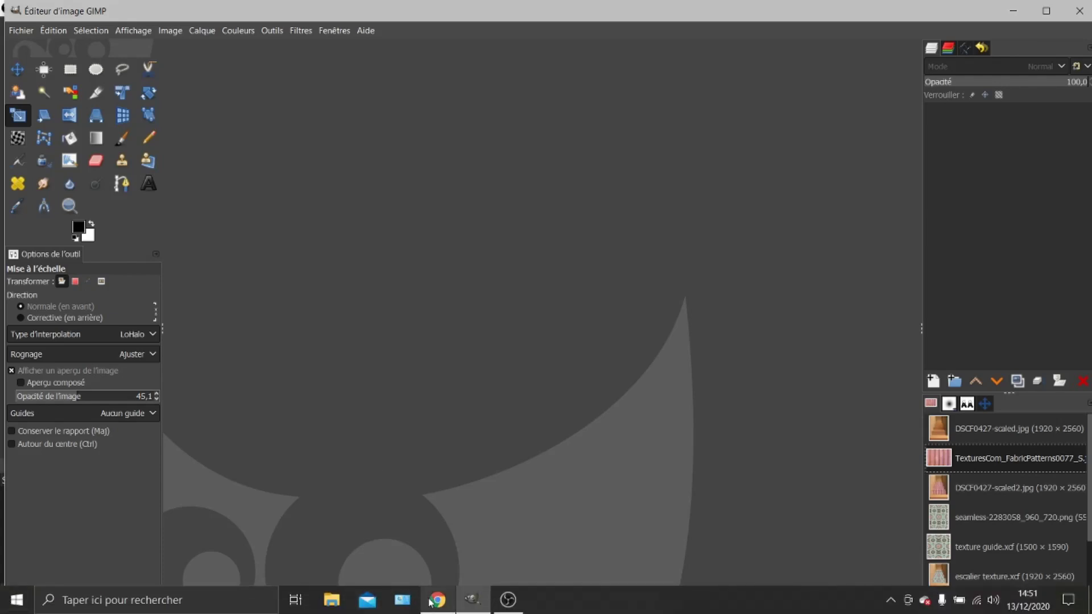
Switch to Chrome and look over the YouTube page of the Davies Media Design video "Add Graphics to Complex Perspectives in GIMP".
left_click(437, 600)
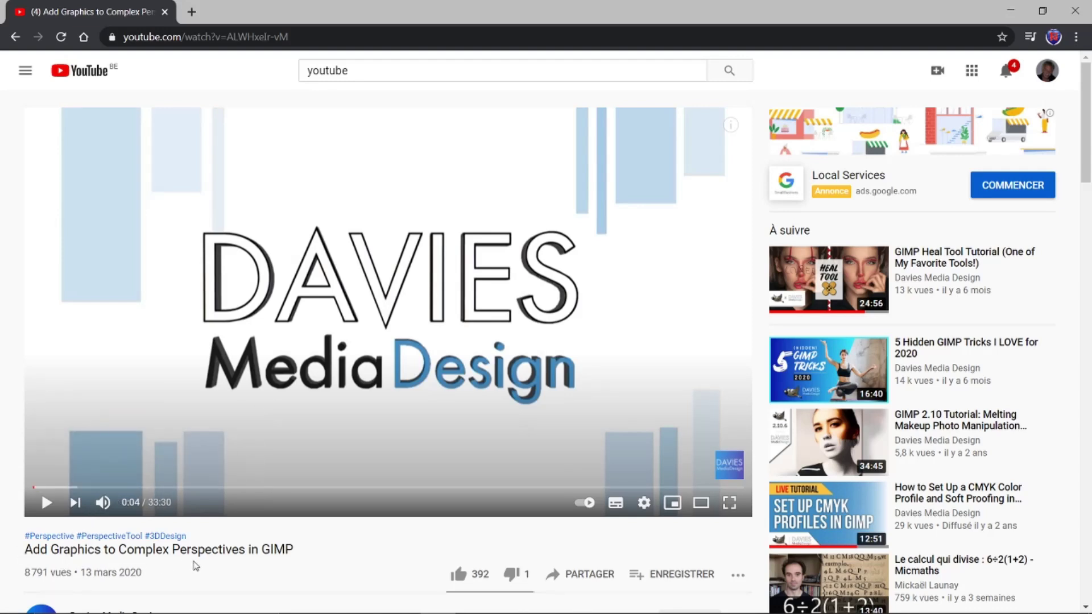
scroll(322, 449, "down", 2)
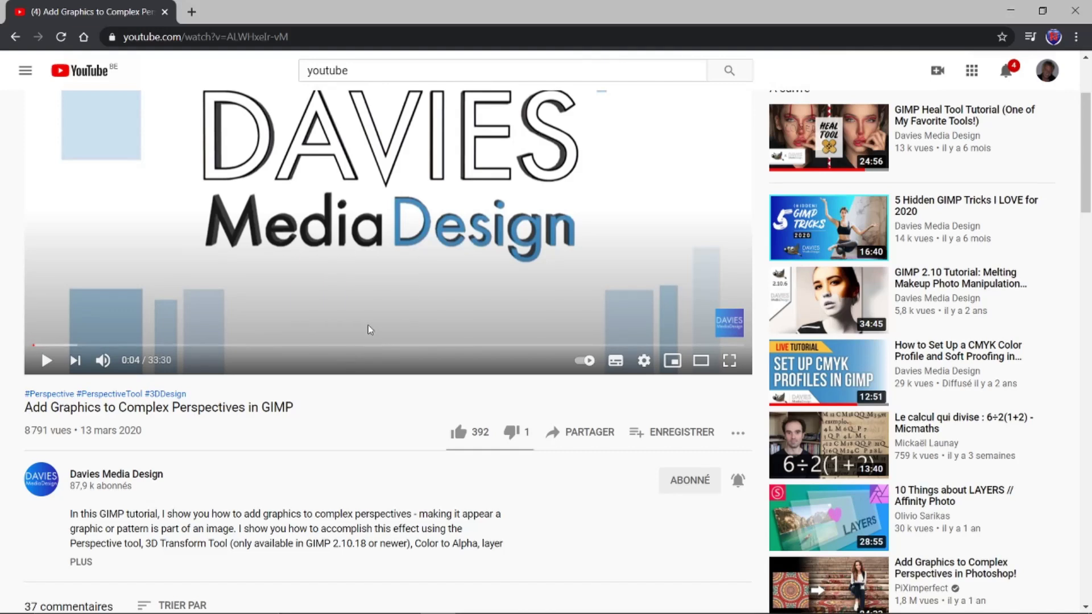
scroll(370, 327, "up", 1)
scroll(371, 329, "up", 1)
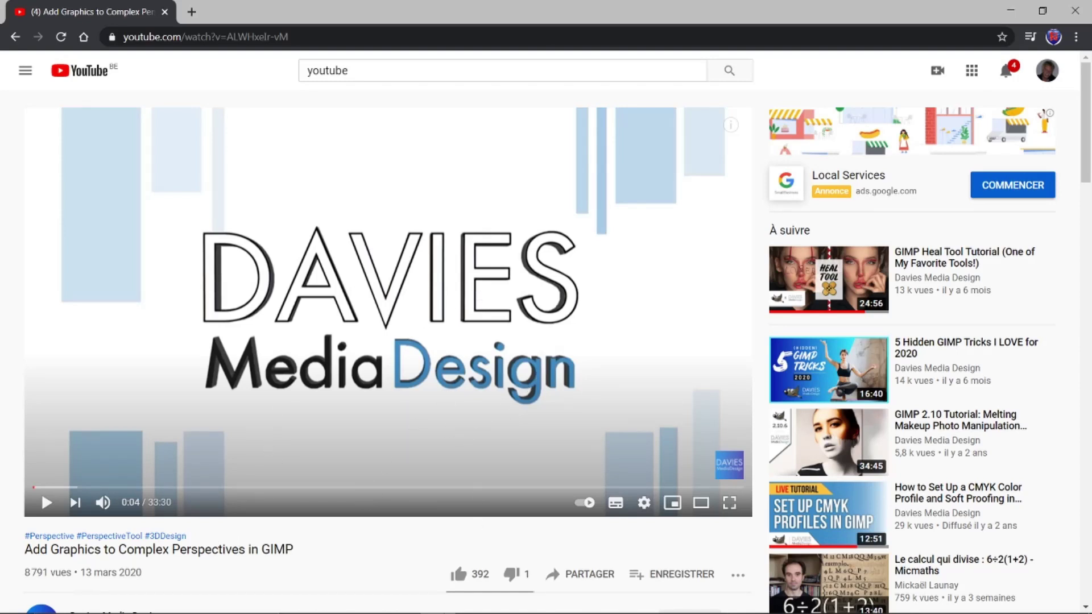
Switch to GIMP, open the stair photo DSCF0427-scaled.jpg and add the striped TexturesCom_FabricPatterns0077_S fabric image as a layer above it.
left_click(469, 604)
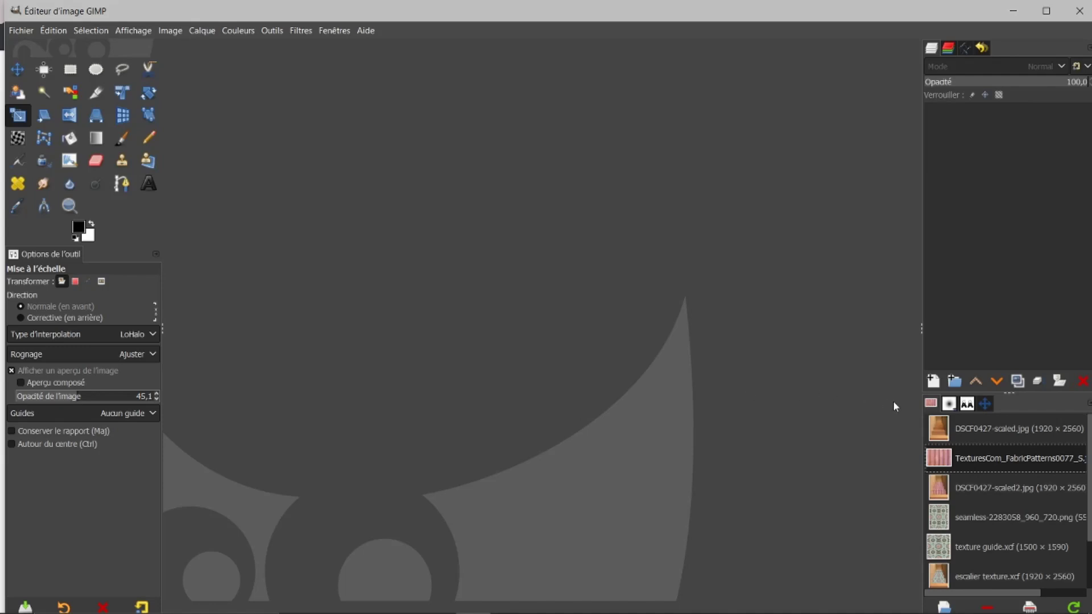
double_click(940, 429)
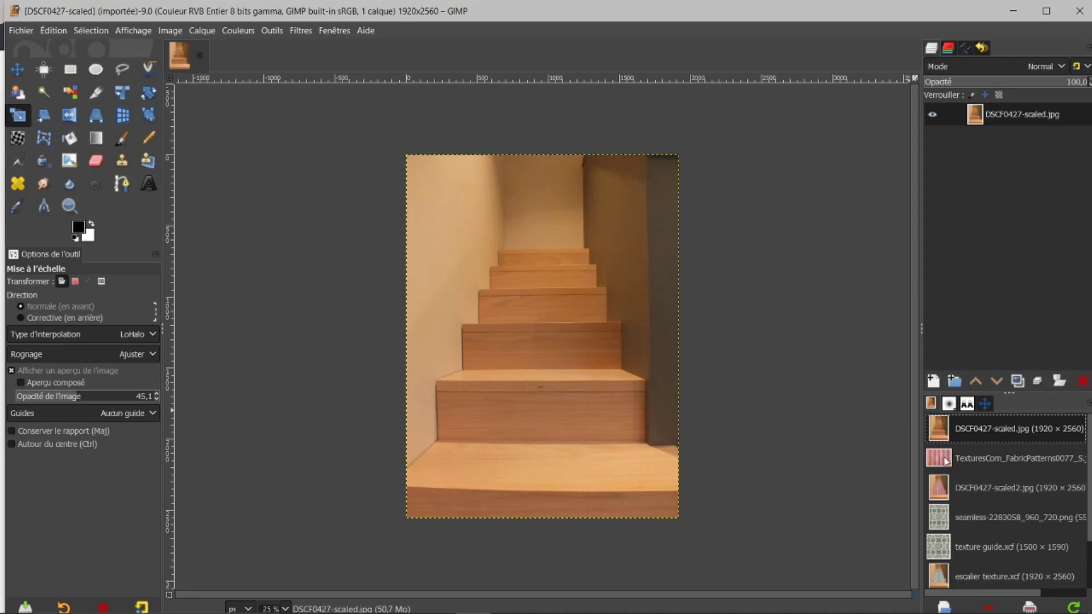
left_click_drag(940, 458, 984, 126)
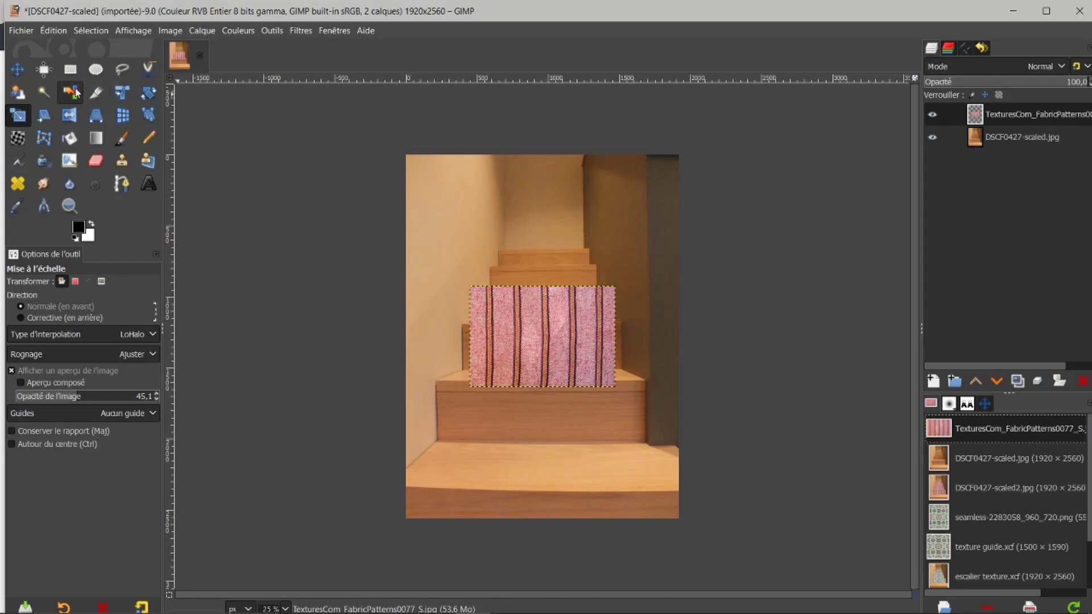
Move the fabric layer down so its lower edge sits at the base of the second riser from the bottom.
left_click(17, 70)
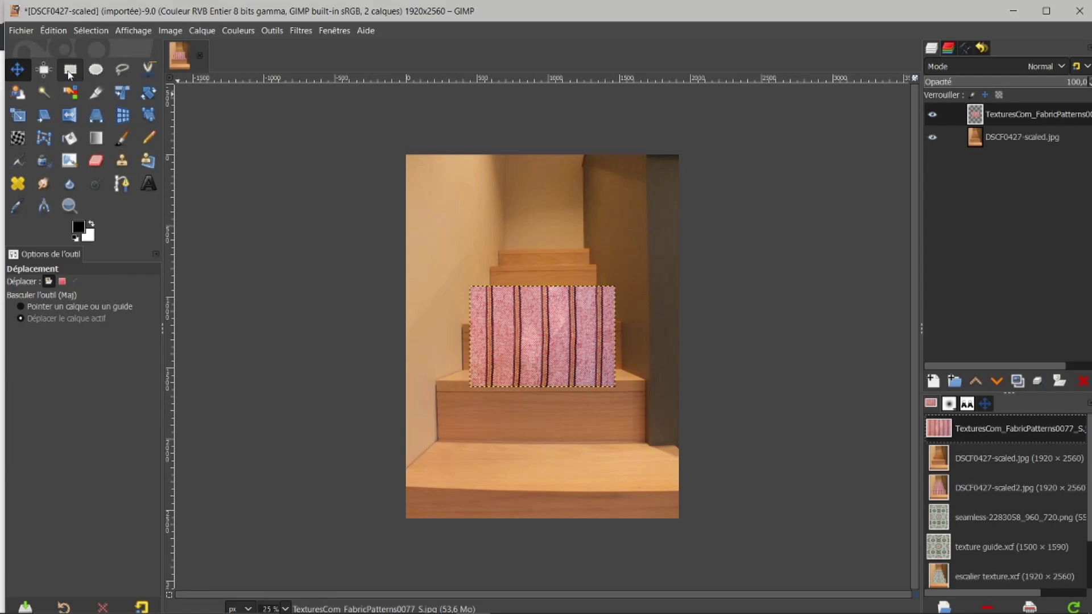
left_click_drag(553, 326, 537, 383)
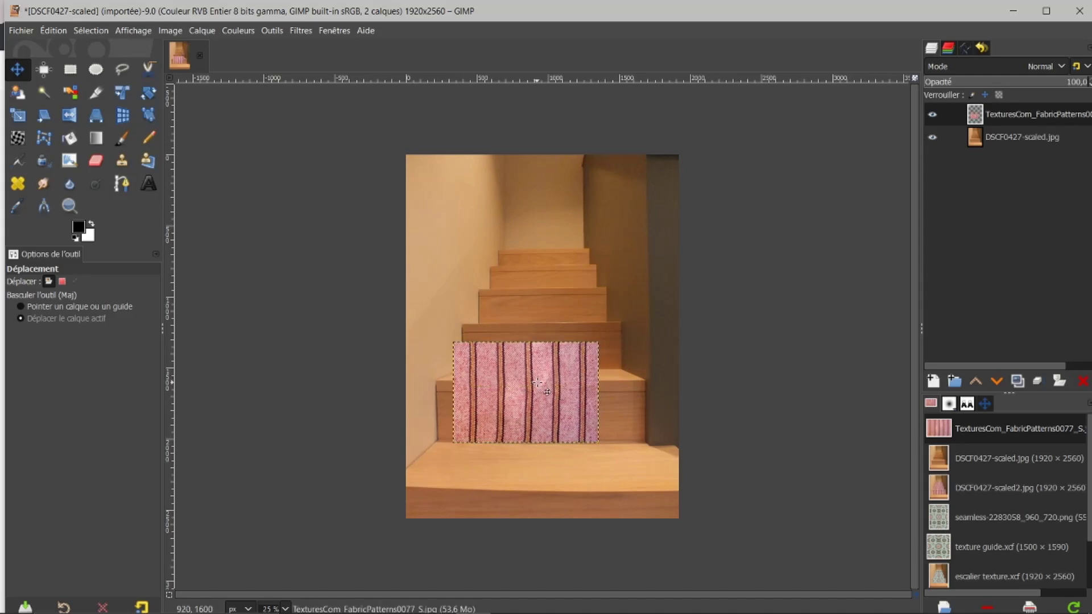
Scale the fabric layer narrower to 570 × 710 px.
scroll(564, 415, "up", 2)
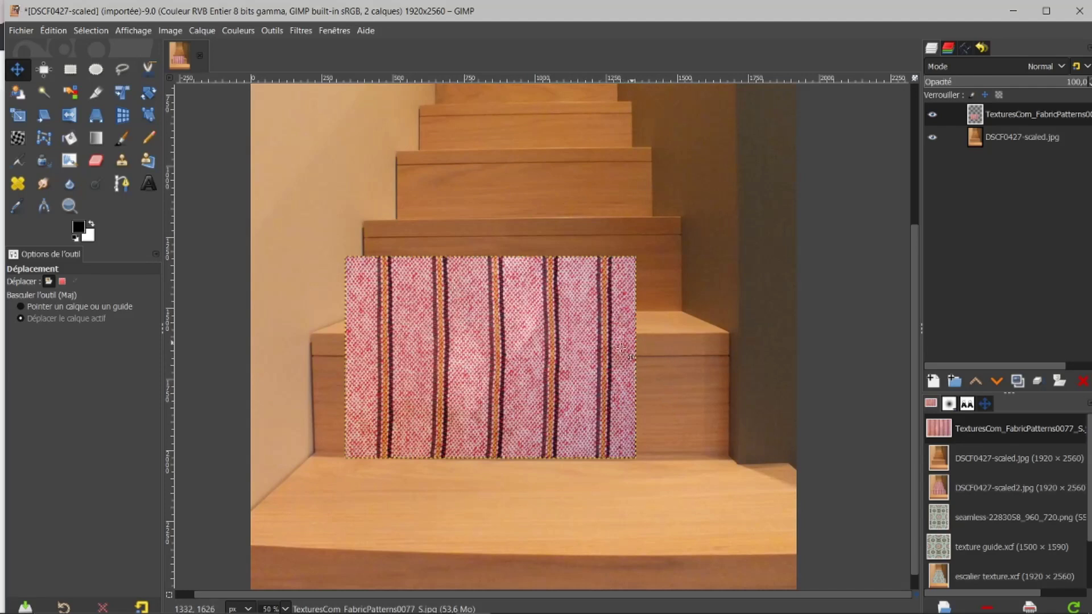
left_click(19, 116)
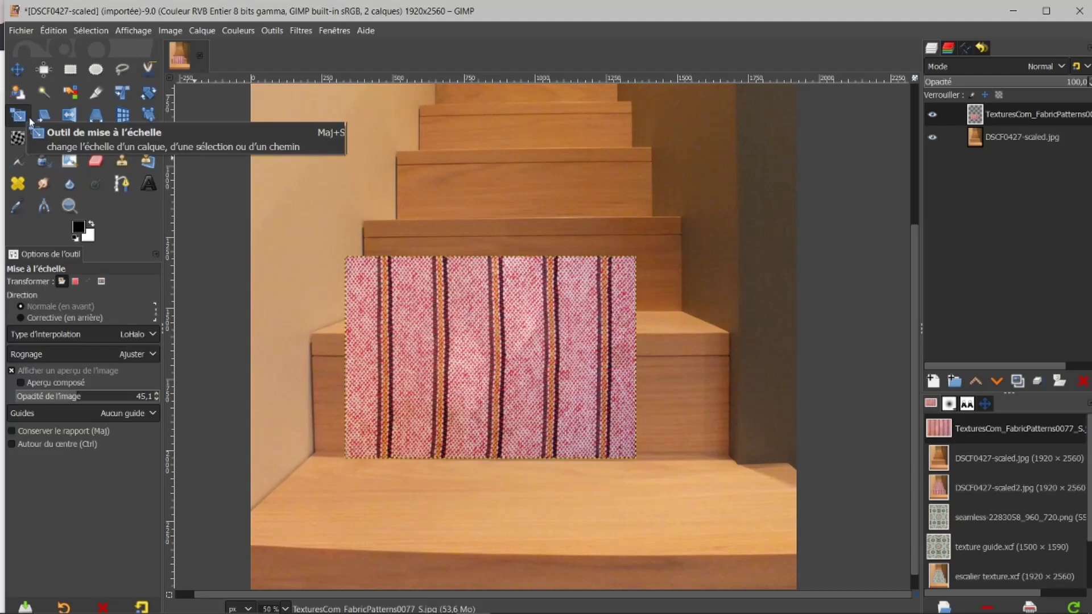
left_click(493, 344)
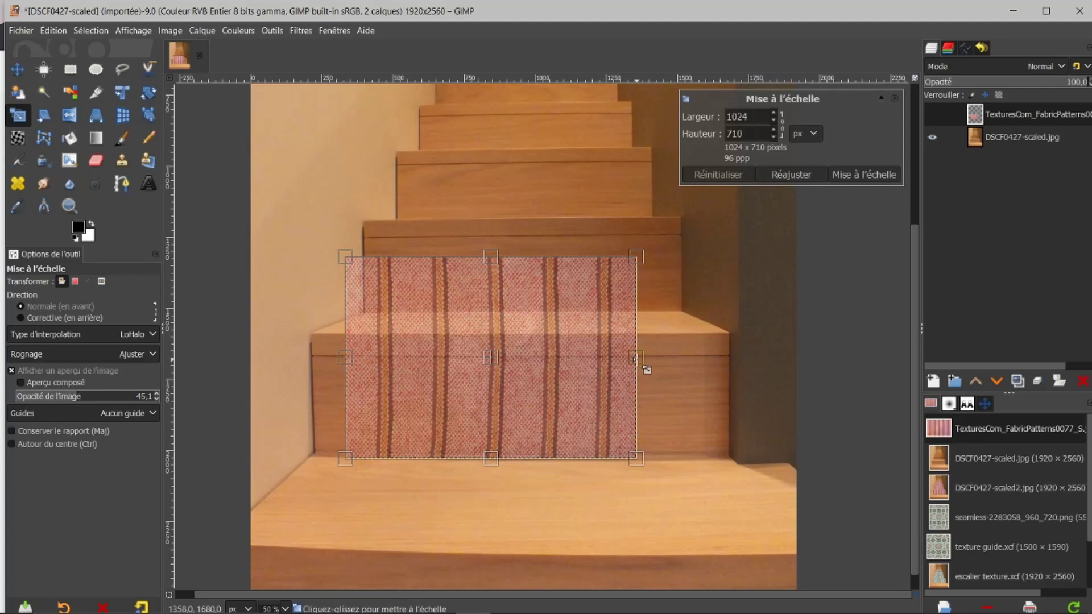
left_click_drag(636, 359, 507, 341)
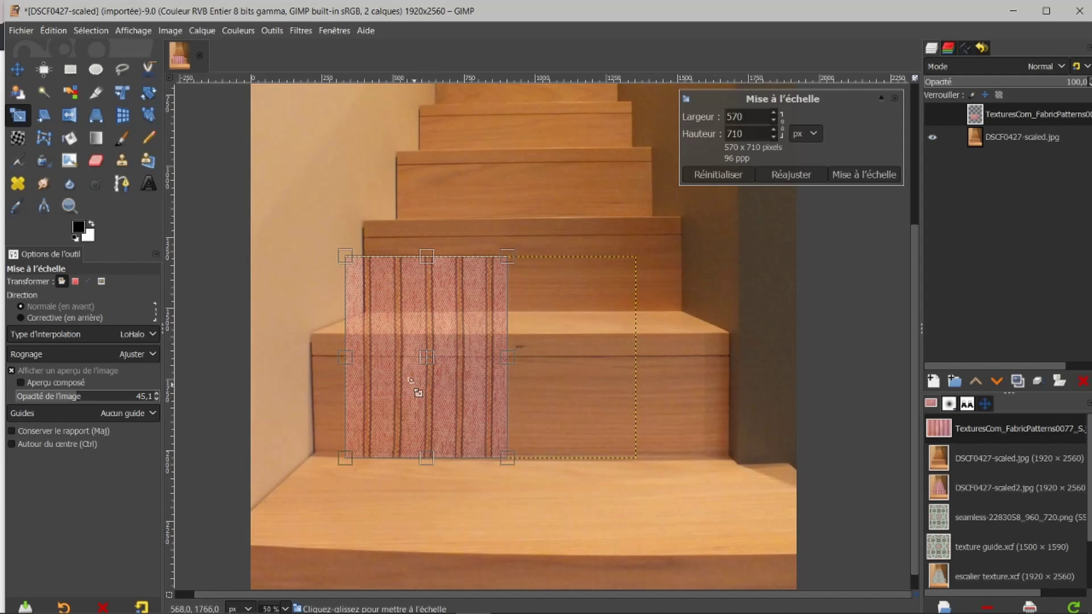
left_click(853, 175)
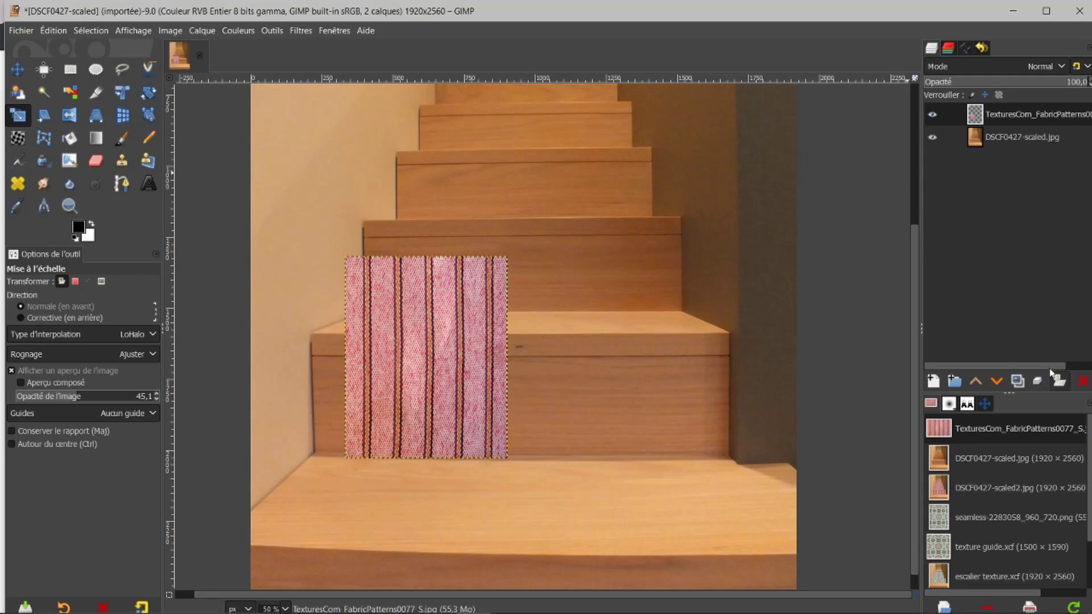
Duplicate the narrowed fabric layer and move the copy about 526 px to the right so the stripes continue the original.
left_click(1017, 381)
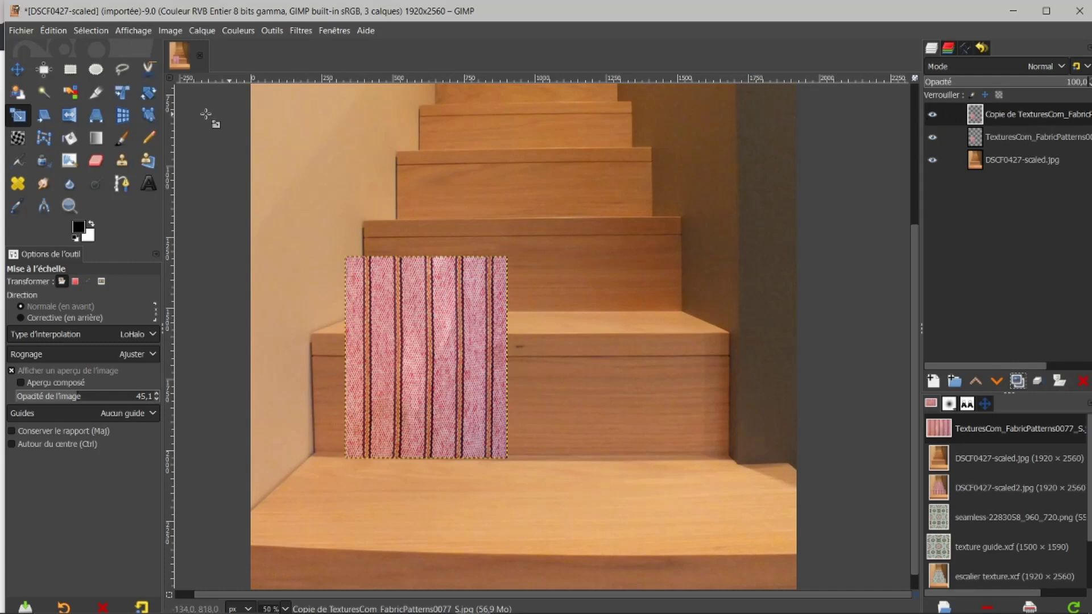
left_click(17, 71)
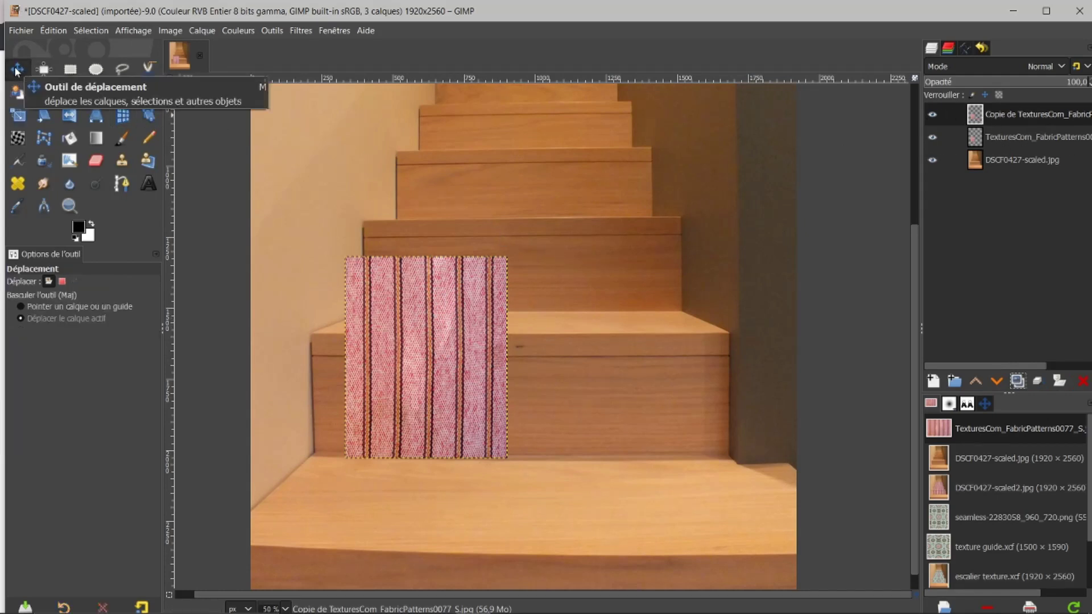
left_click(444, 360)
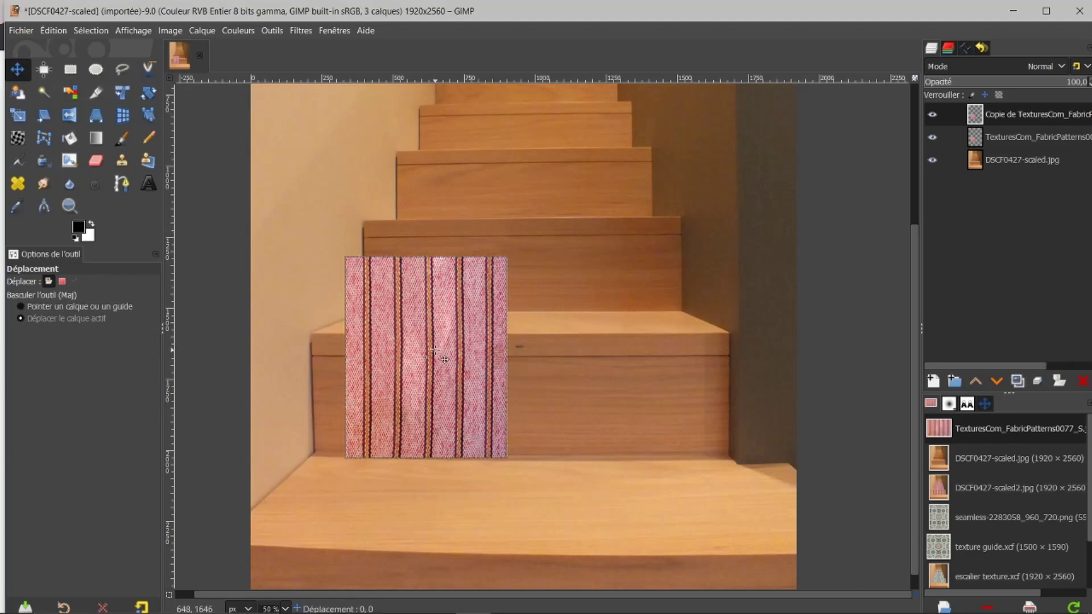
left_click_drag(434, 350, 585, 386)
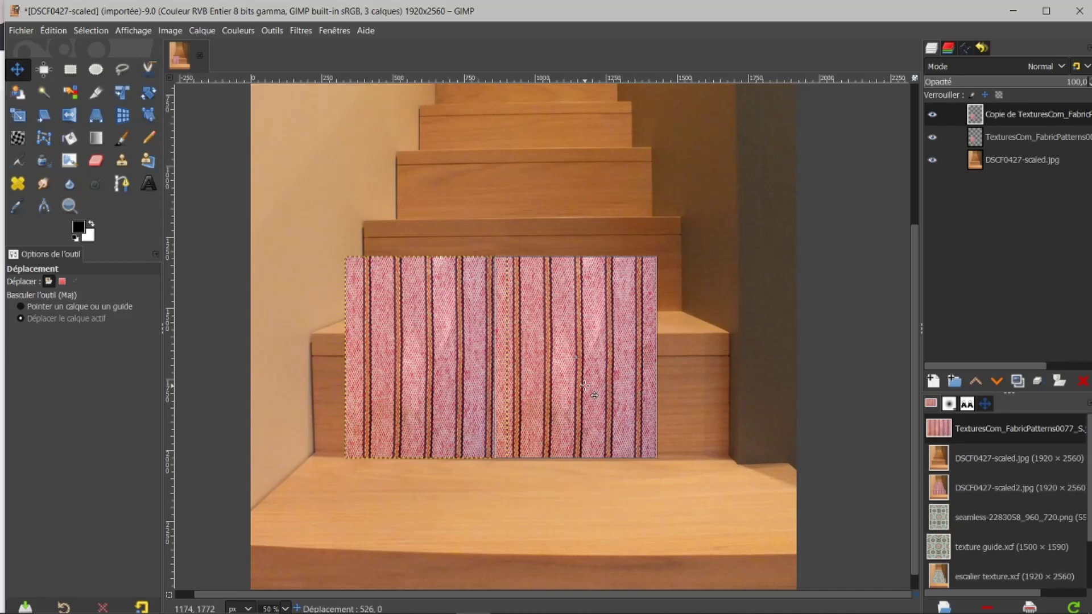
left_click_drag(585, 386, 587, 388)
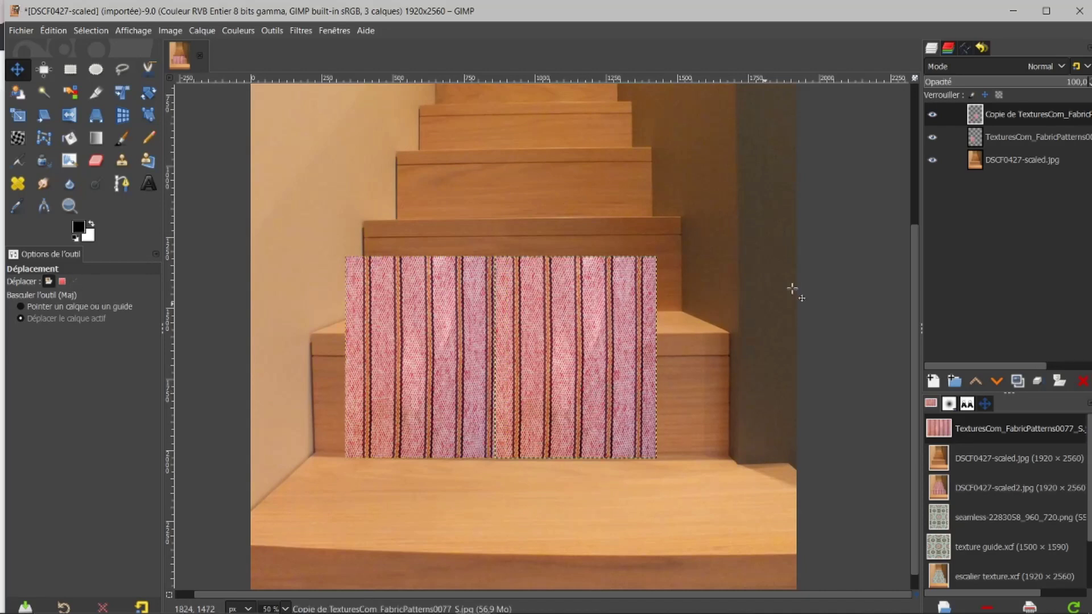
Merge the copied fabric layer down into the original fabric layer.
left_click(978, 161)
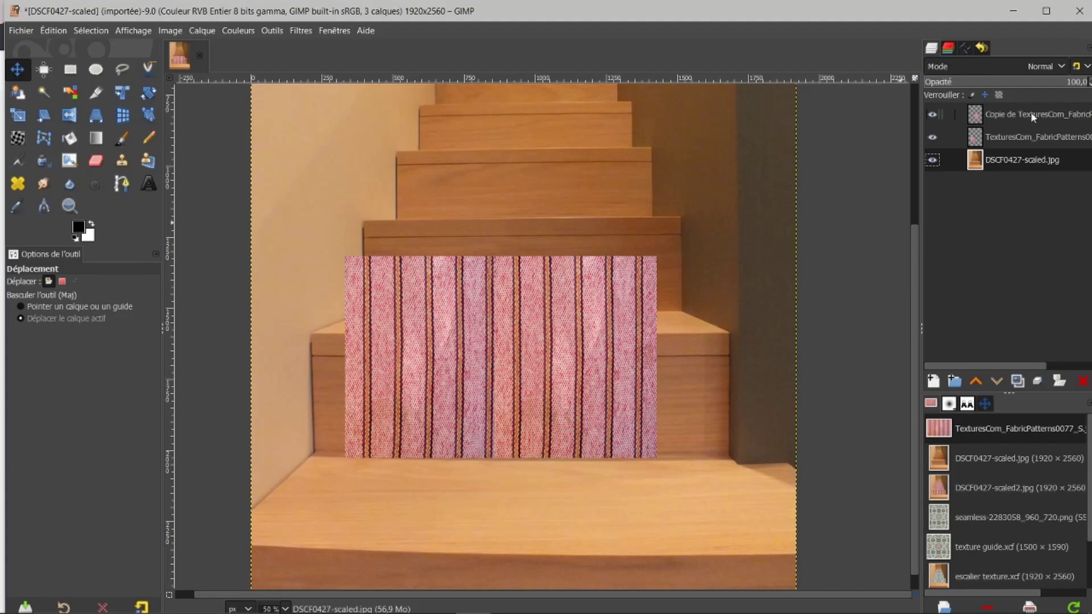
left_click(995, 114)
right_click(995, 115)
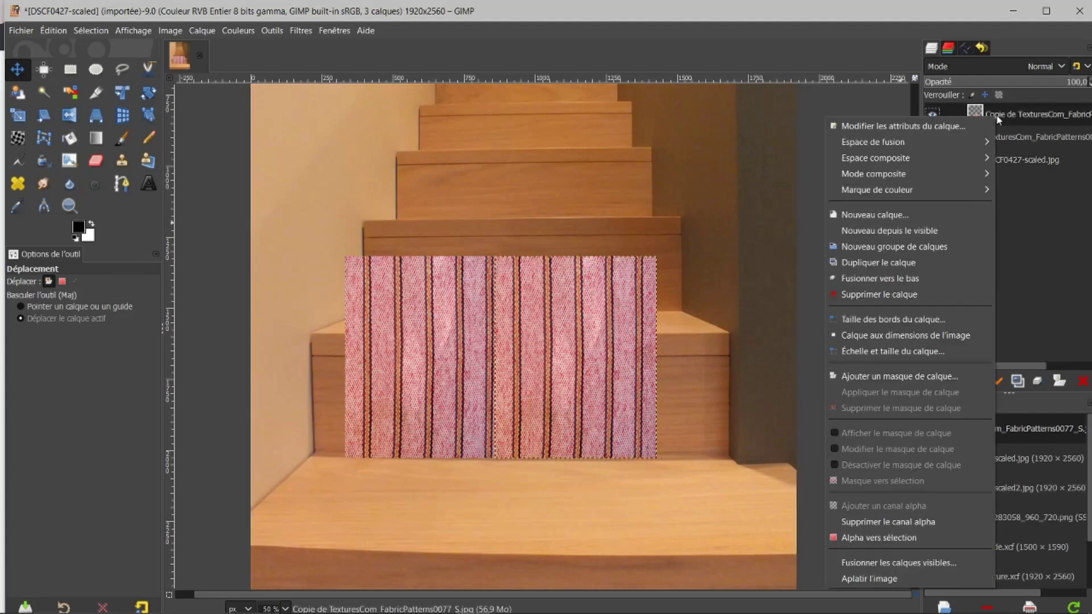
left_click(860, 280)
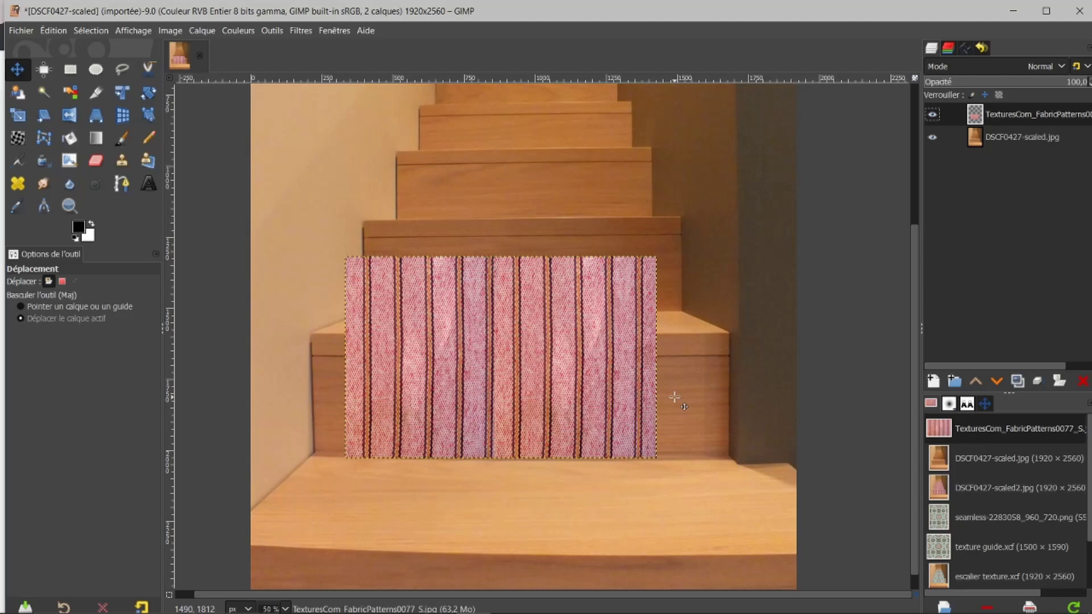
Undo the merge, the copy's move, the duplication and the narrowing of the fabric layer.
key("shift+ctrl+d")
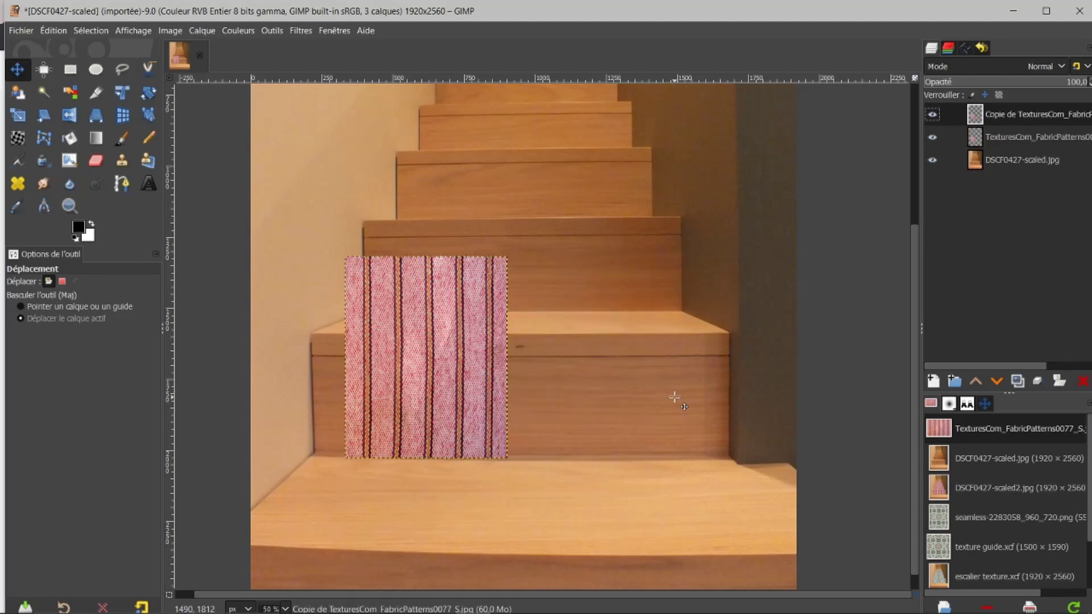
key("ctrl+z")
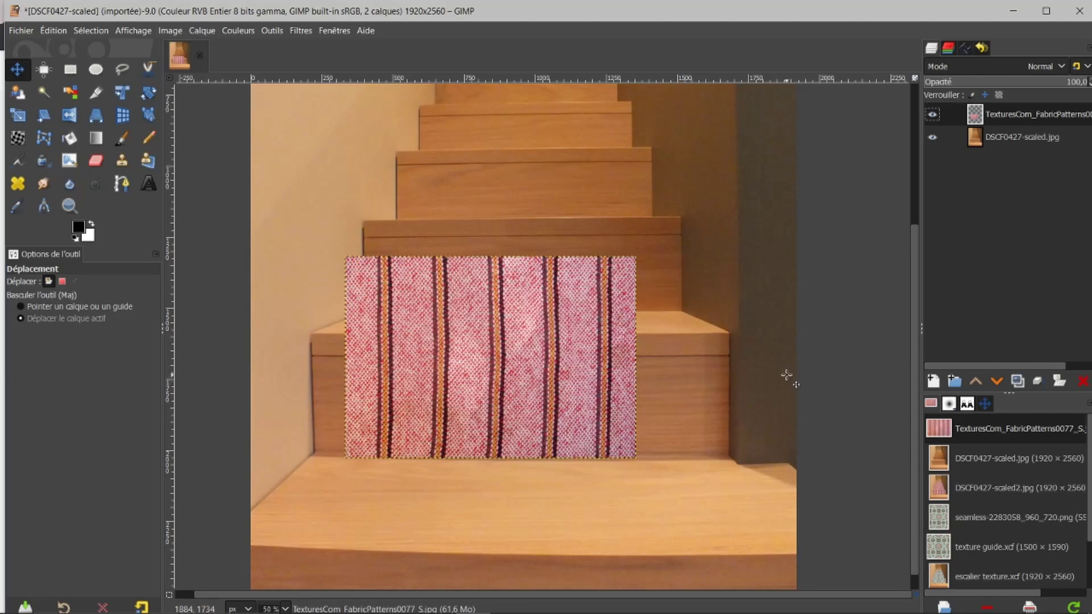
Scale the fabric layer to 1477 × 710 px so it spans the full width of the second riser from the bottom.
key("minus")
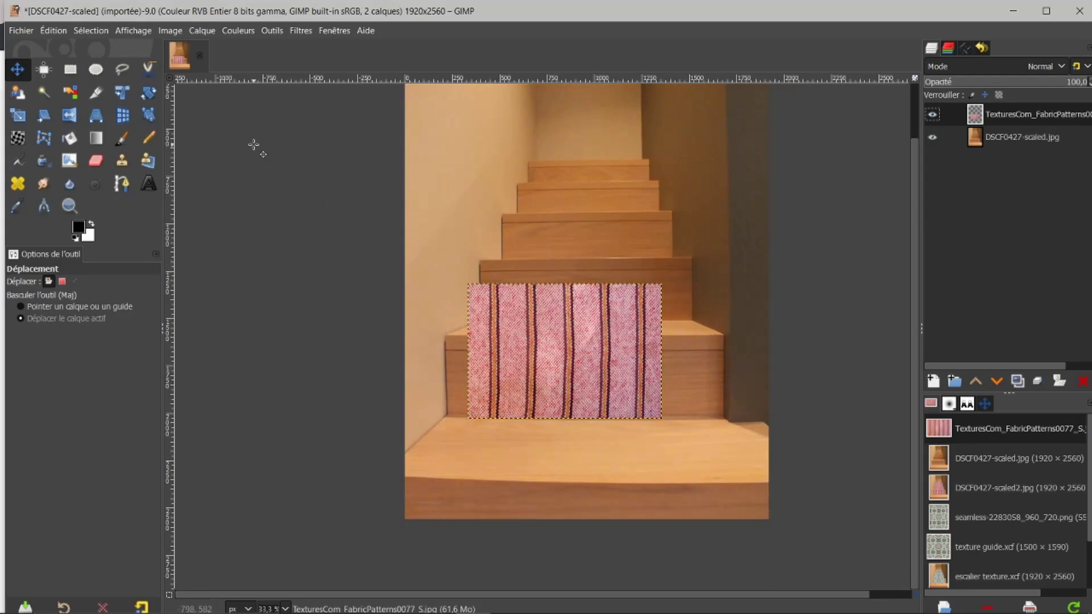
left_click(21, 118)
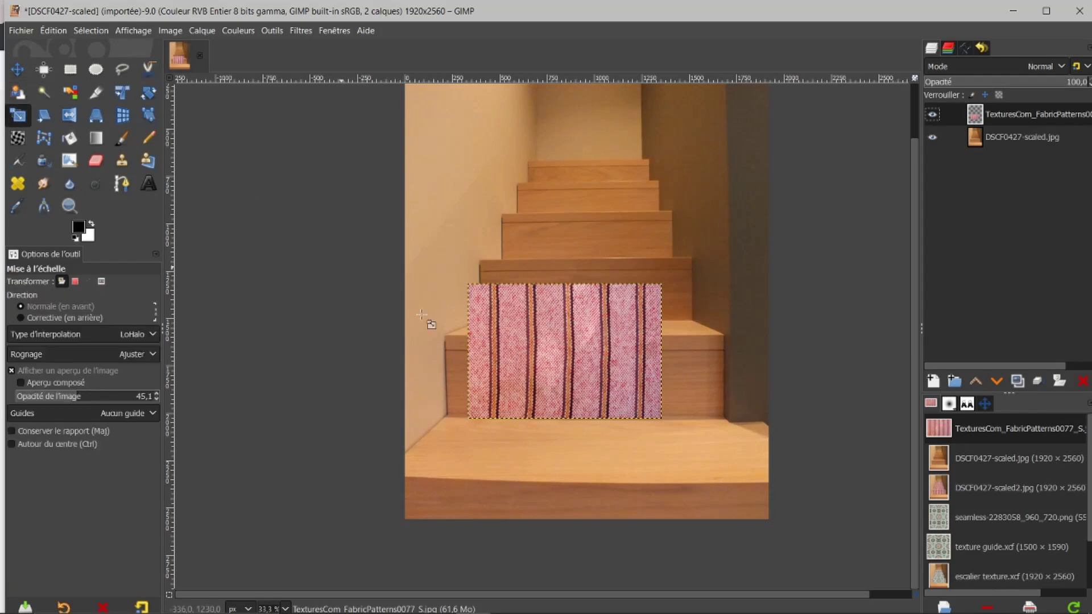
left_click(552, 369)
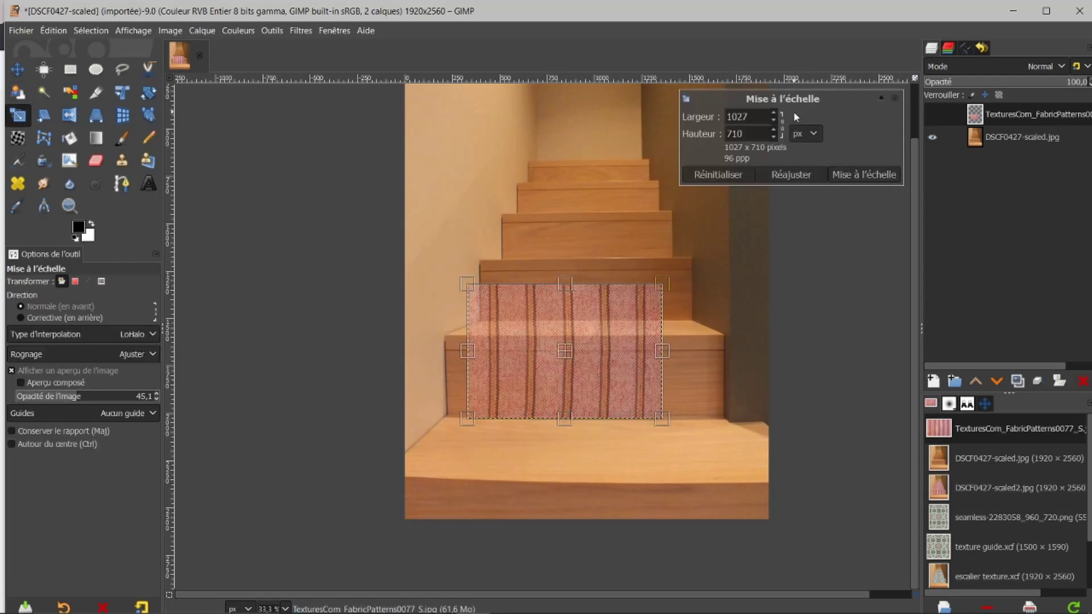
left_click(783, 125)
left_click(783, 130)
left_click_drag(664, 351, 728, 352)
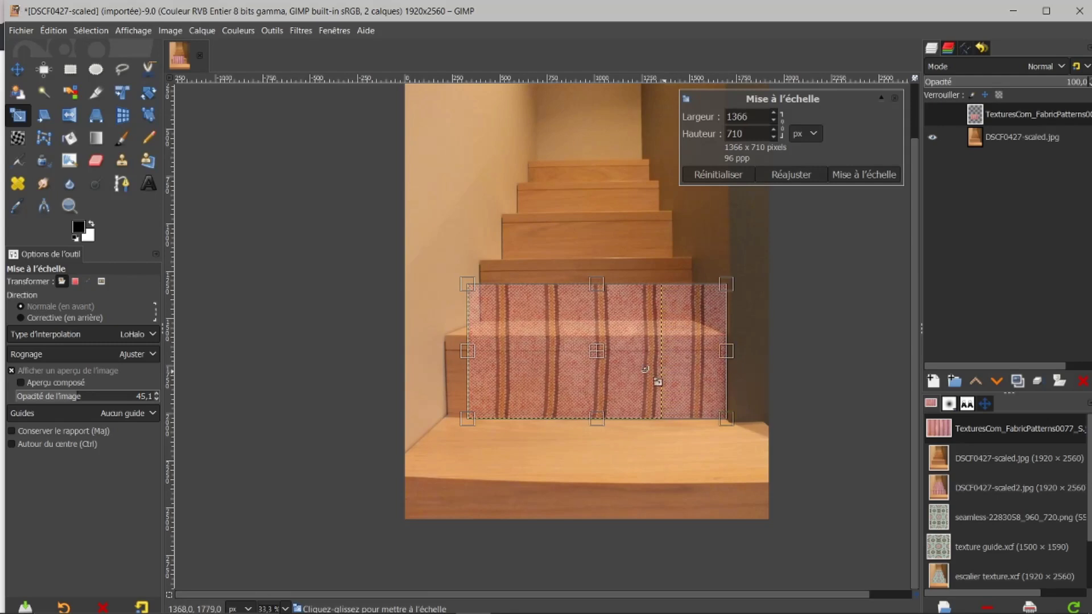
left_click_drag(468, 352, 447, 351)
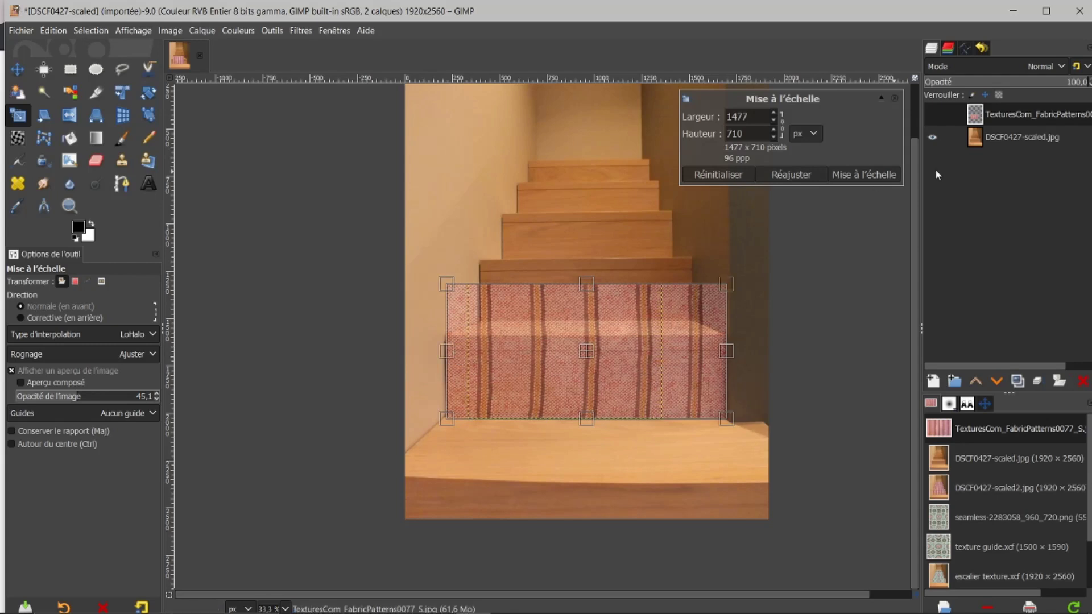
left_click(890, 178)
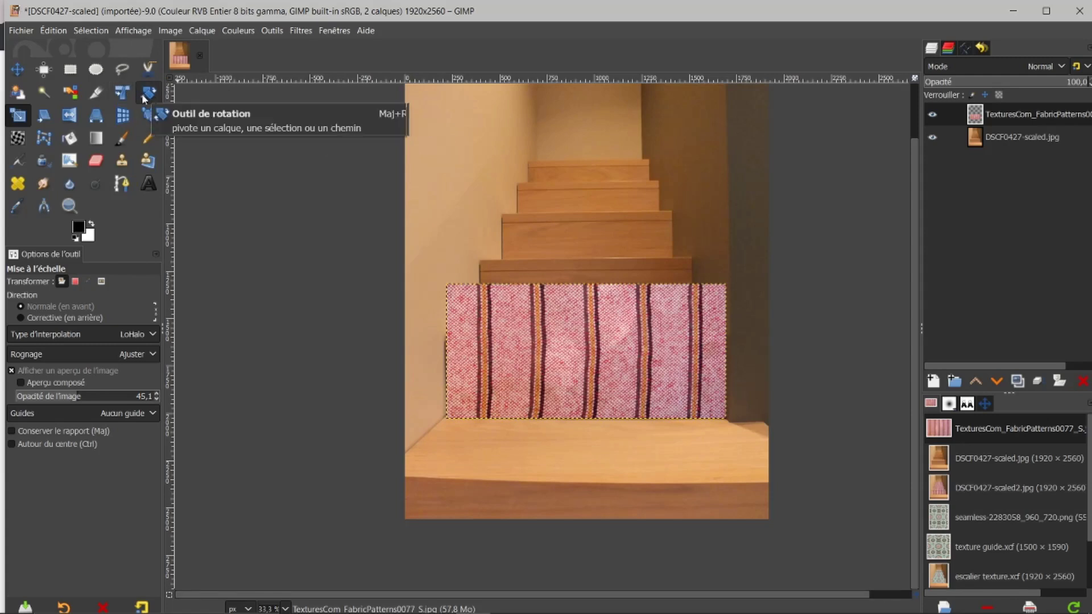
Apply a Perspective transform to the fabric layer, pulling its two upper corners to the upper corners of the topmost stair riser.
left_click(96, 117)
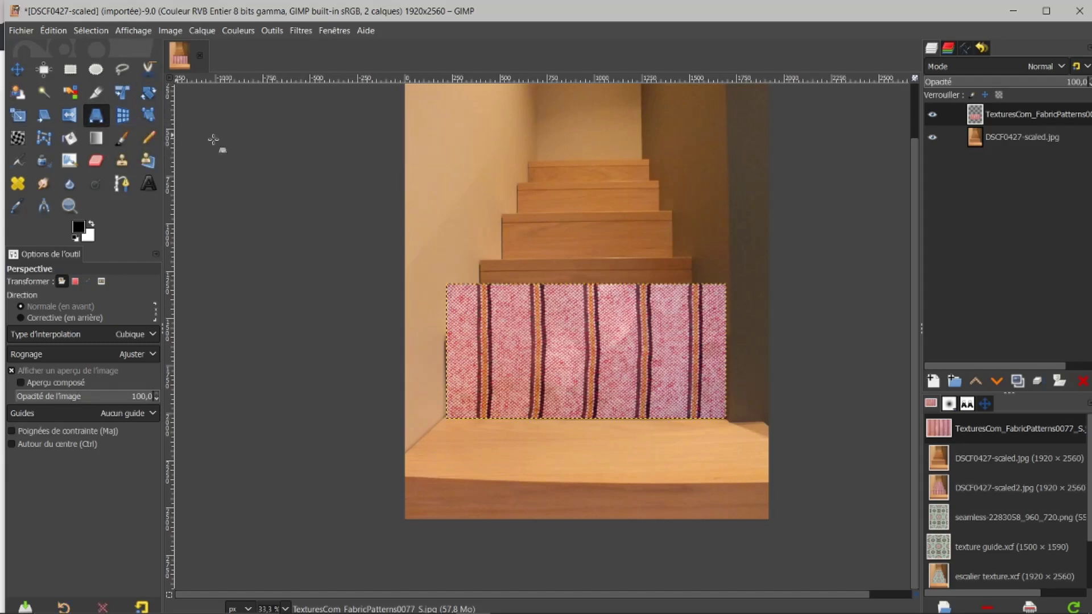
left_click(568, 340)
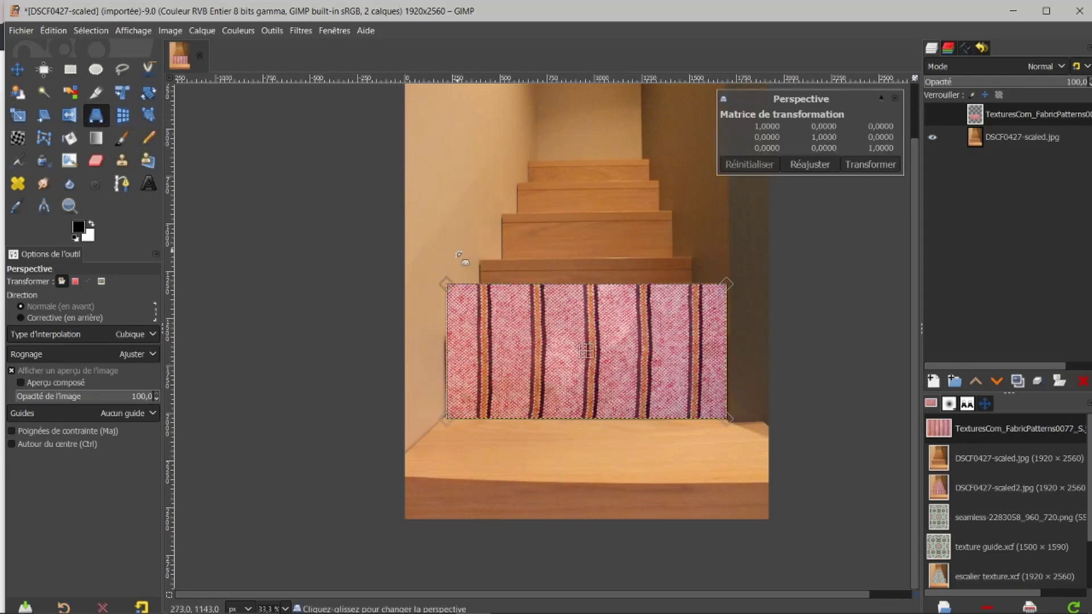
left_click_drag(446, 284, 528, 155)
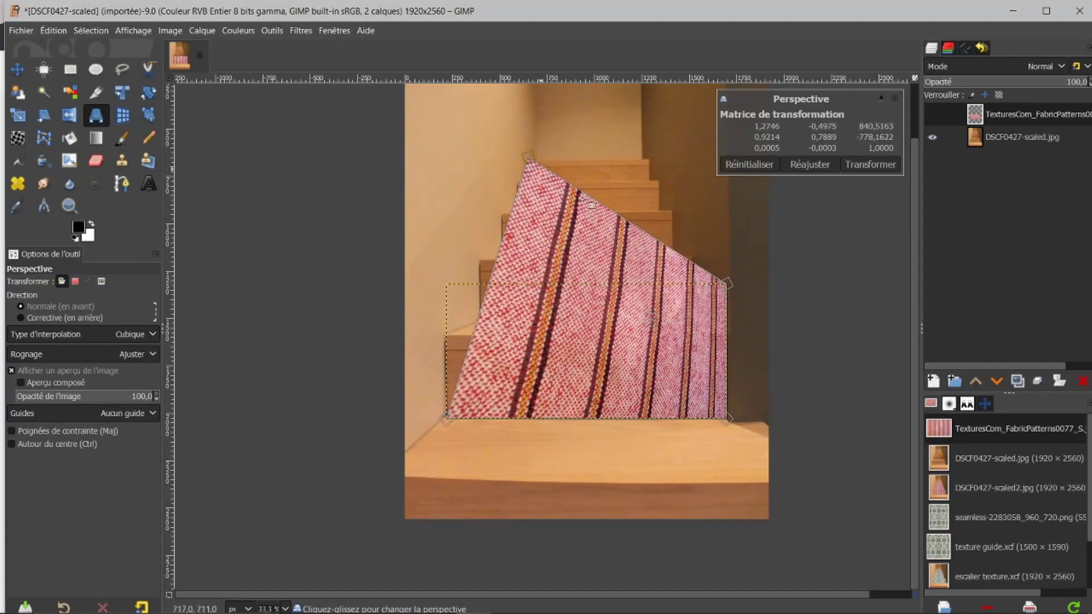
left_click_drag(728, 287, 650, 160)
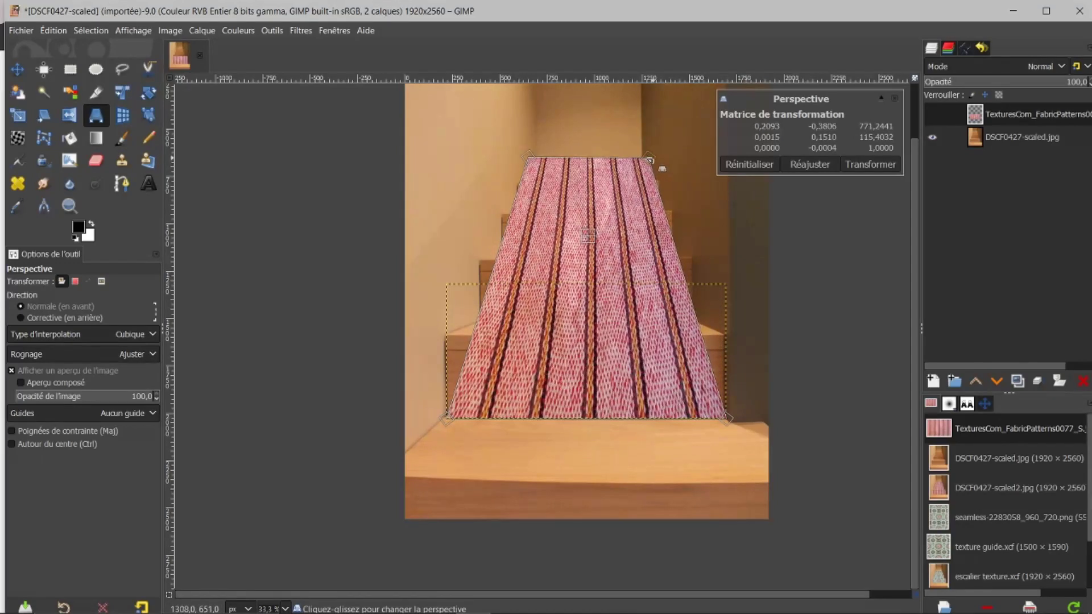
left_click(871, 164)
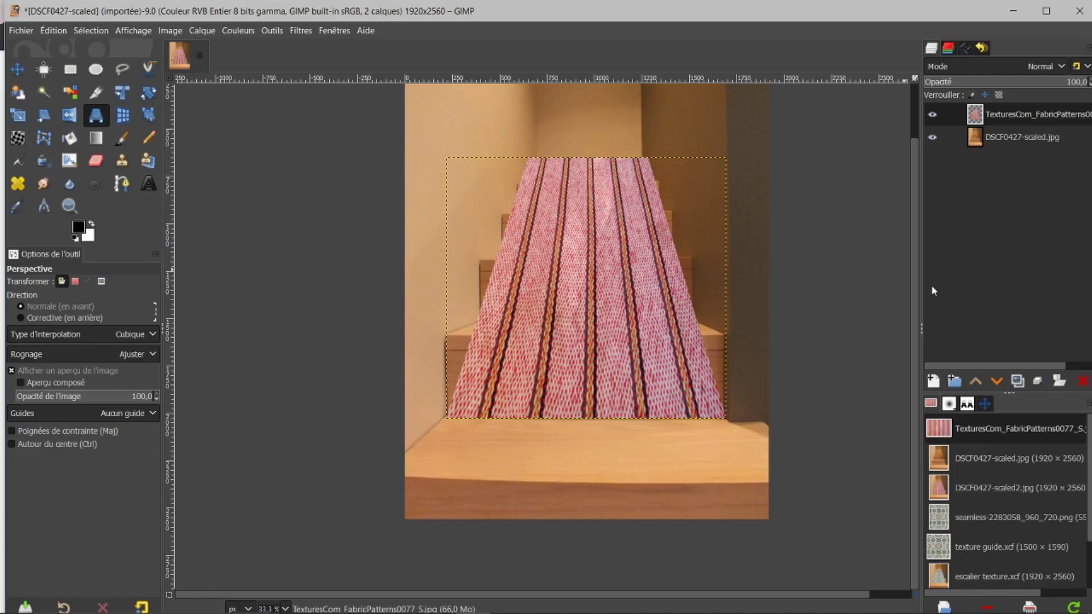
Open the finished carpeted-stair example DSCF0427-scaled2.jpg for comparison.
left_click(945, 490)
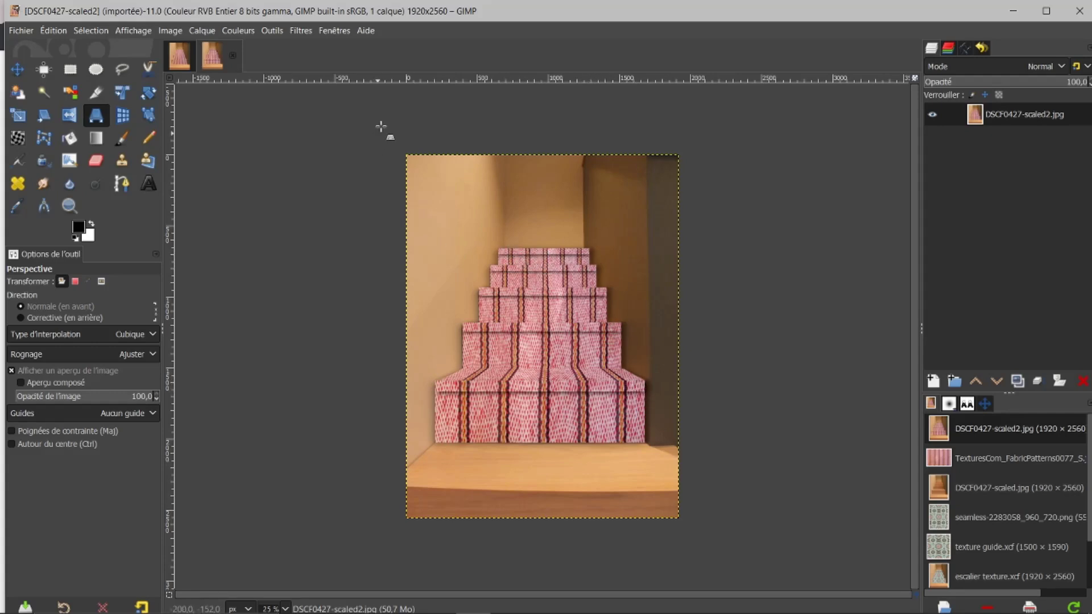
Close the finished stair example and undo the fabric layer's Perspective transform and its last scaling.
left_click(233, 56)
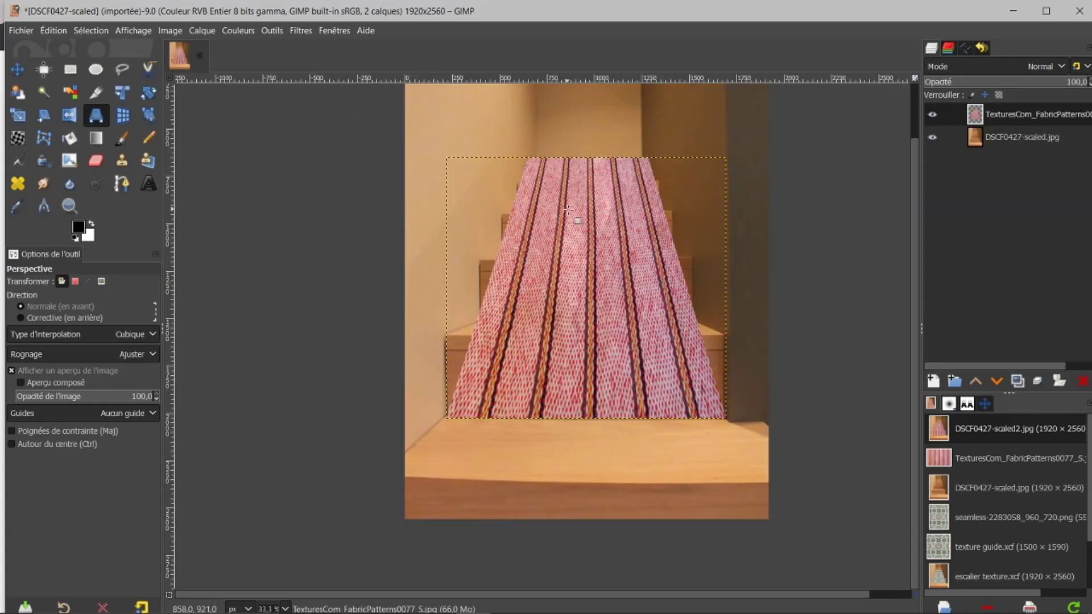
key("ctrl")
key("ctrl+z")
key("ctrl")
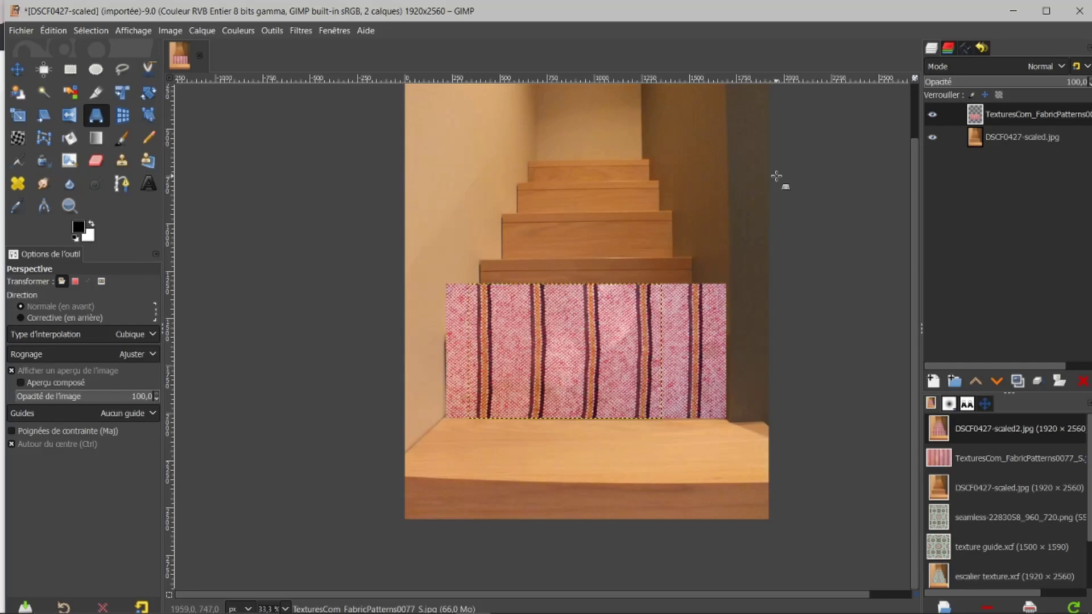
key("ctrl+z")
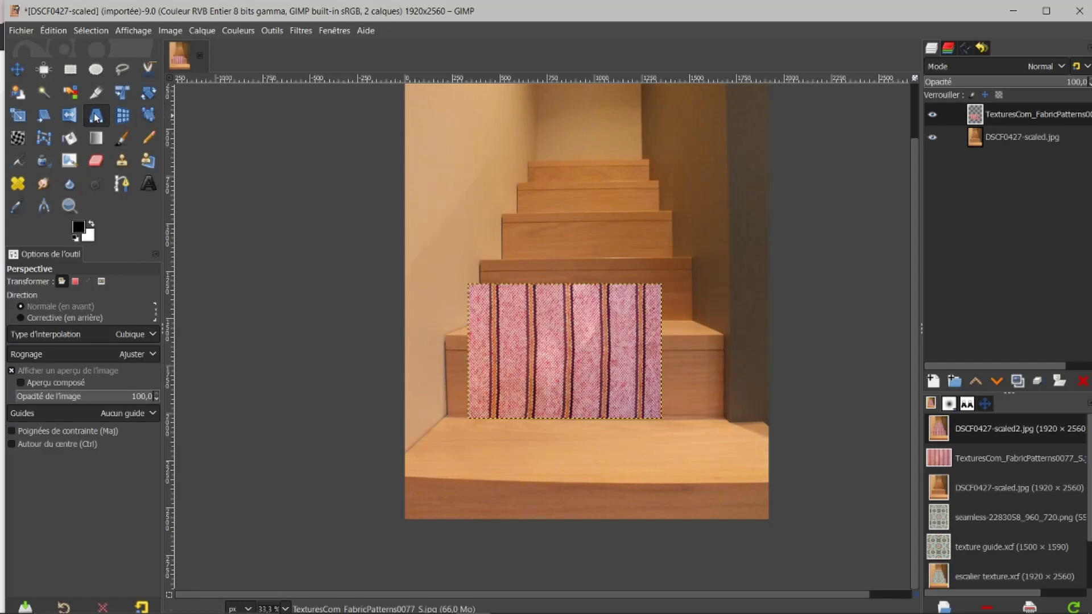
Align the fabric layer with the left edge of the second riser from the bottom and scale it to 1500 × 1370 px.
left_click(17, 69)
left_click_drag(544, 364, 522, 364)
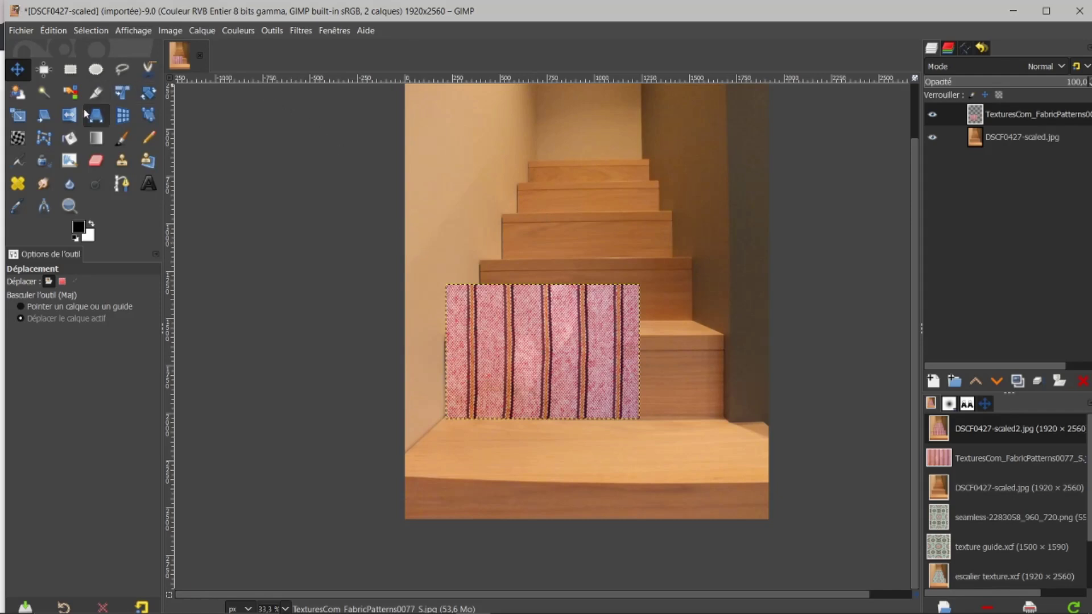
left_click(14, 117)
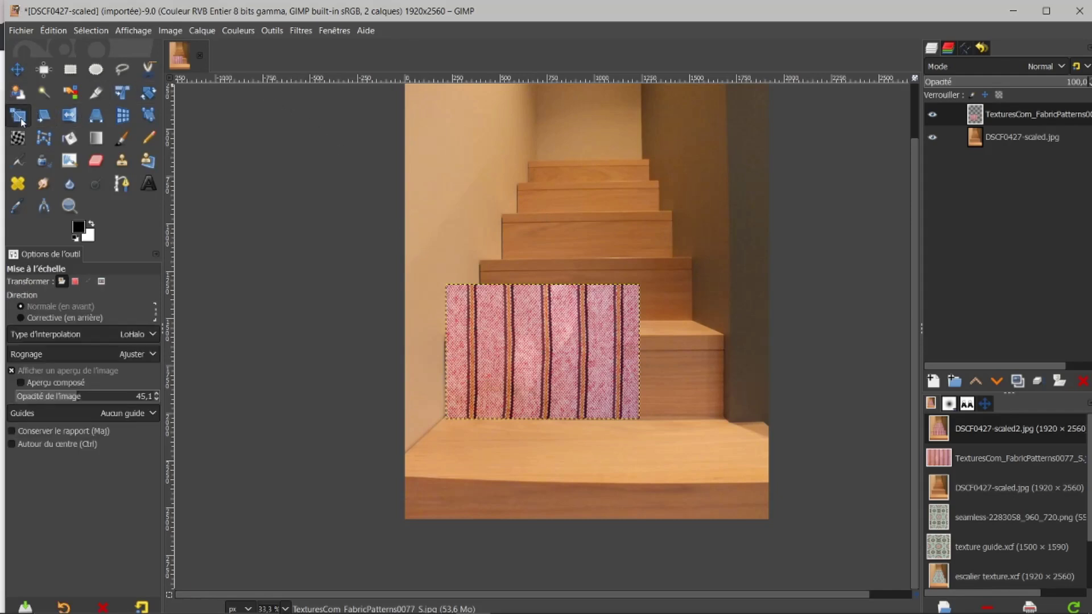
left_click(523, 372)
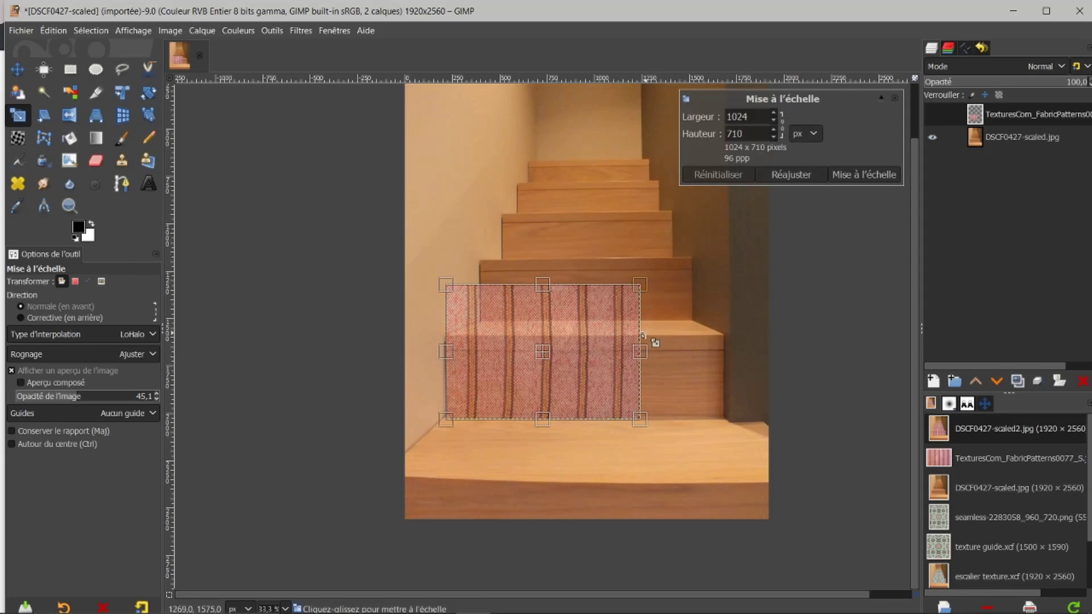
left_click_drag(641, 353, 732, 359)
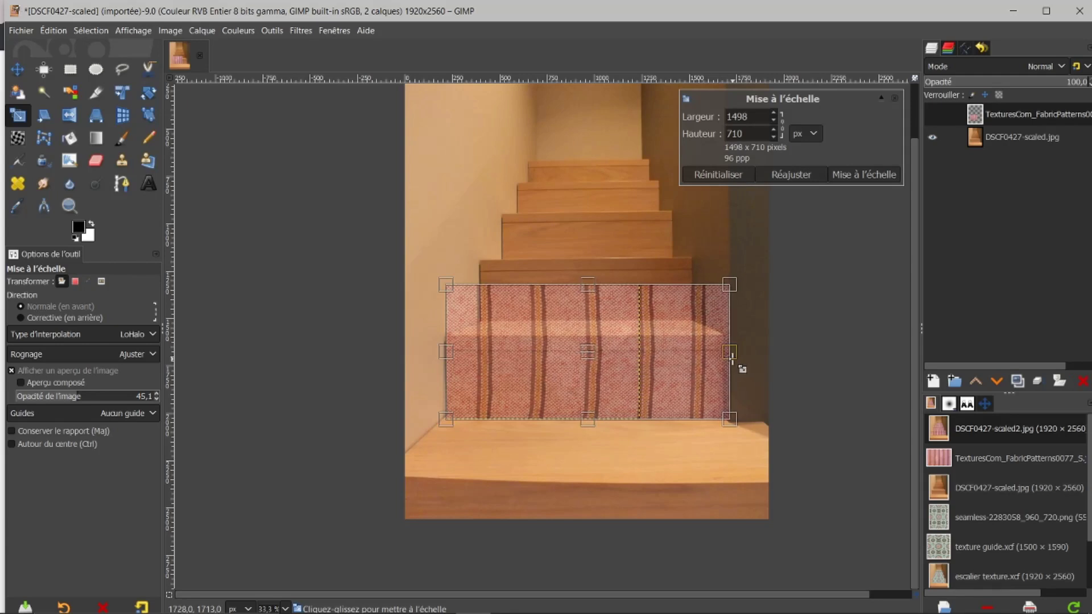
double_click(762, 112)
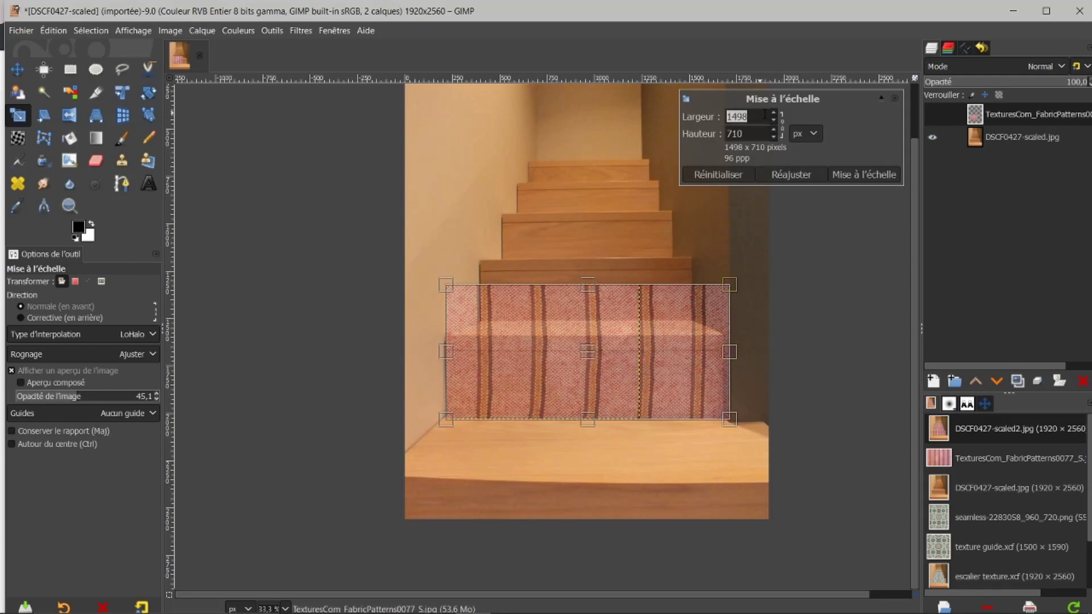
type("1500")
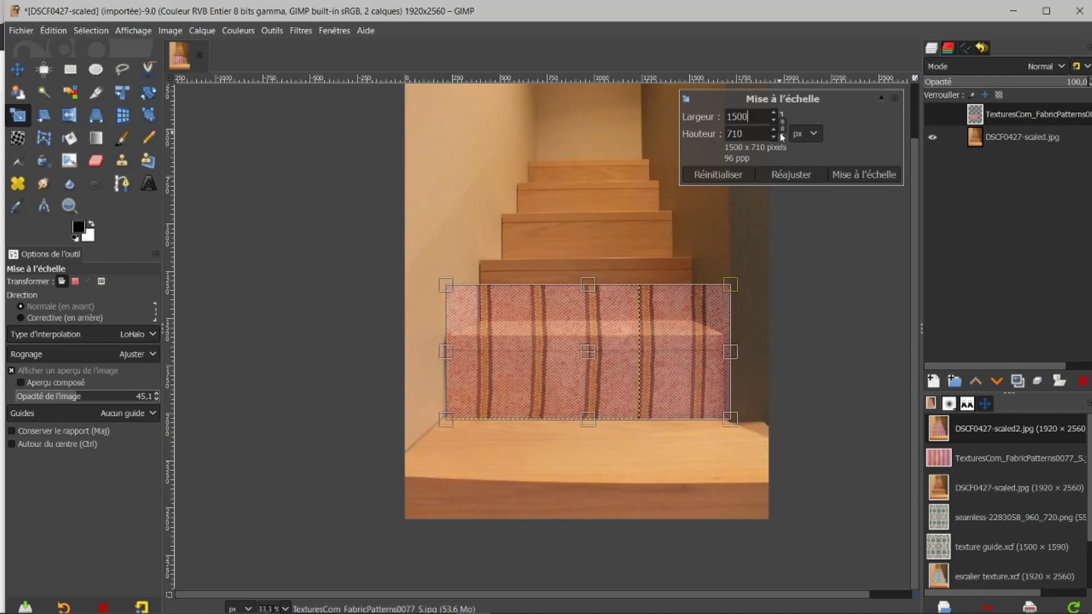
double_click(749, 133)
type("13")
left_click(846, 174)
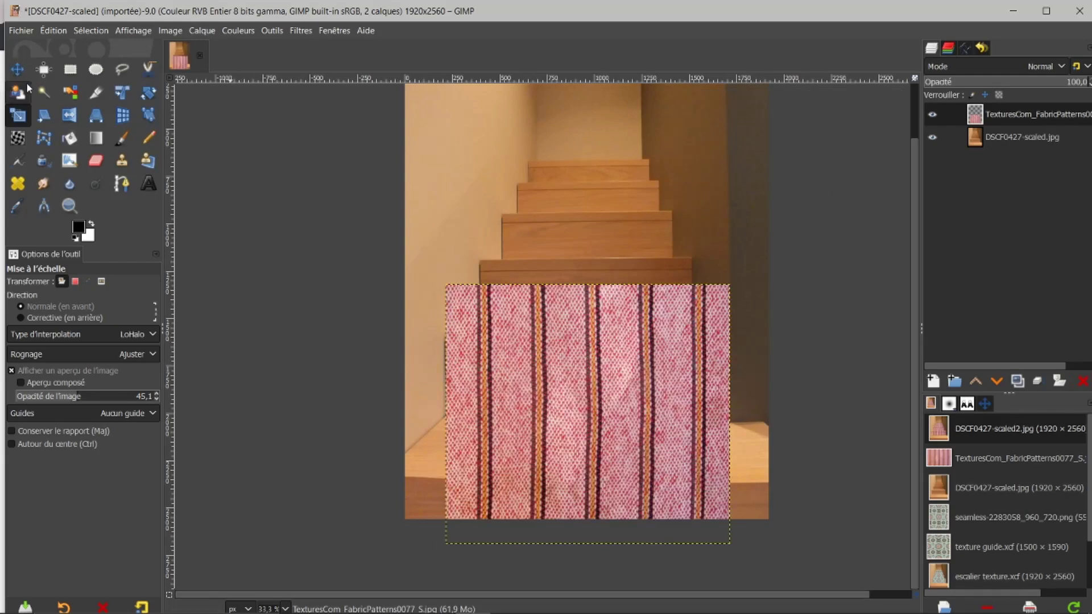
Move the fabric layer up to span from the second riser's base to the topmost step, lowering its opacity for alignment and restoring it to 100.
left_click(17, 70)
left_click_drag(569, 400, 569, 289)
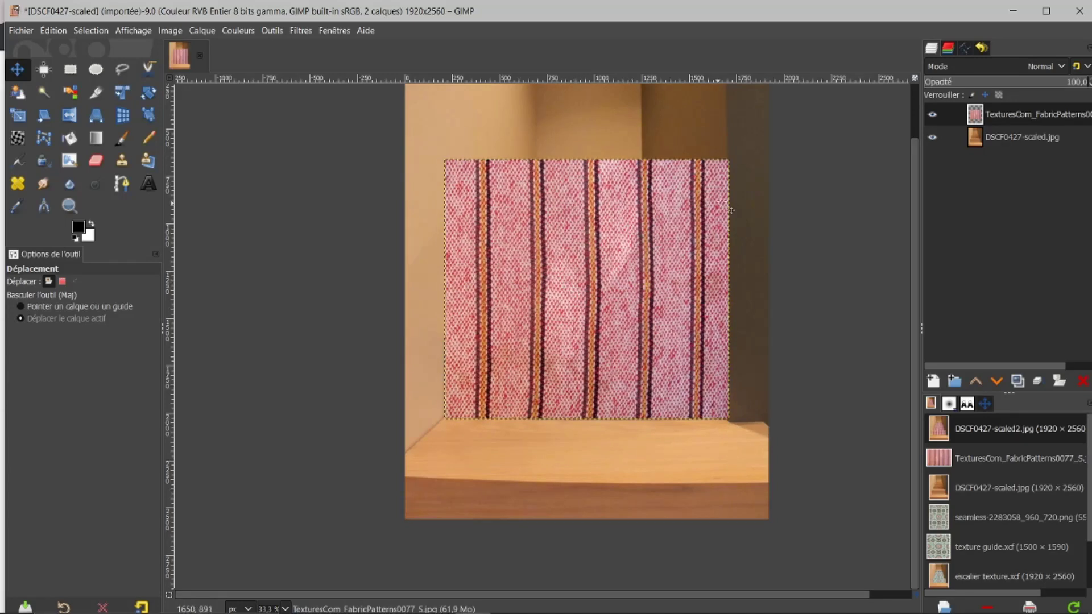
left_click(990, 68)
left_click(987, 83)
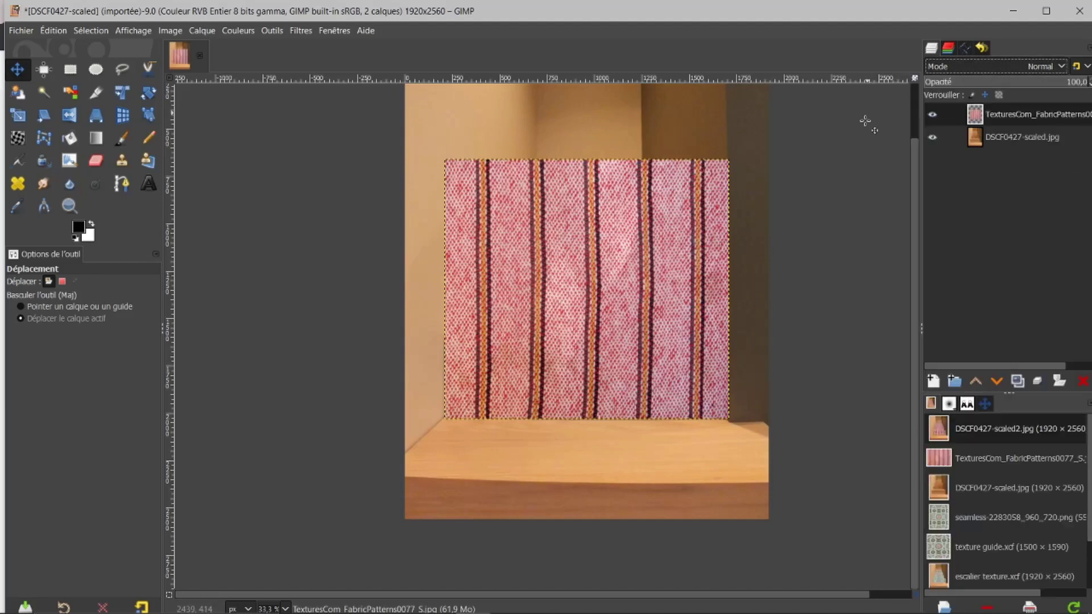
left_click(1016, 85)
left_click_drag(980, 85, 1088, 86)
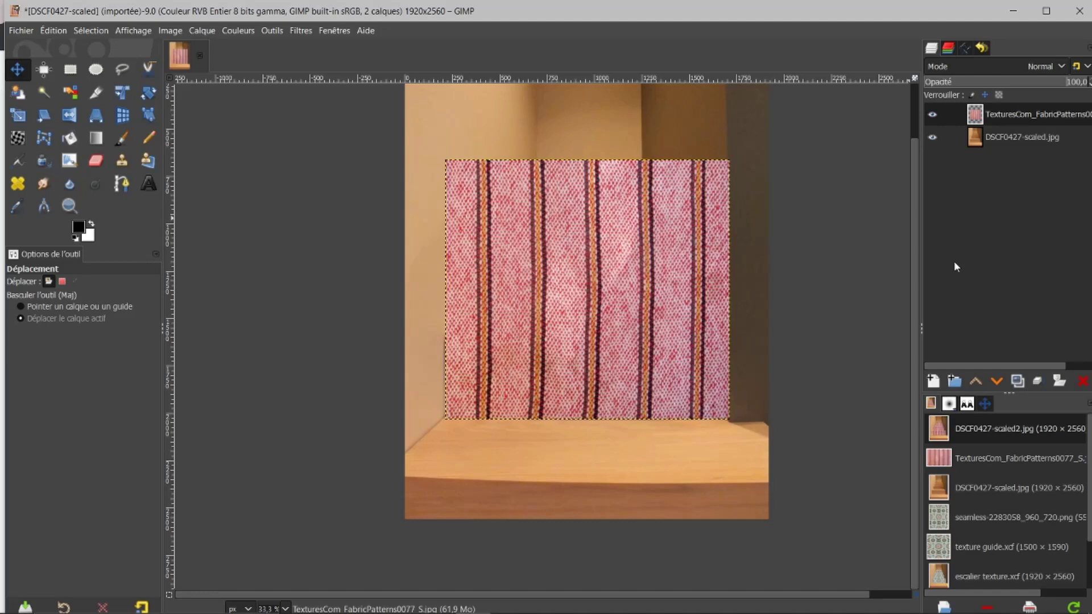
Compare the fabric layer's extent with the stairs by hiding and showing it, and hide the staircase photo layer.
left_click(933, 114)
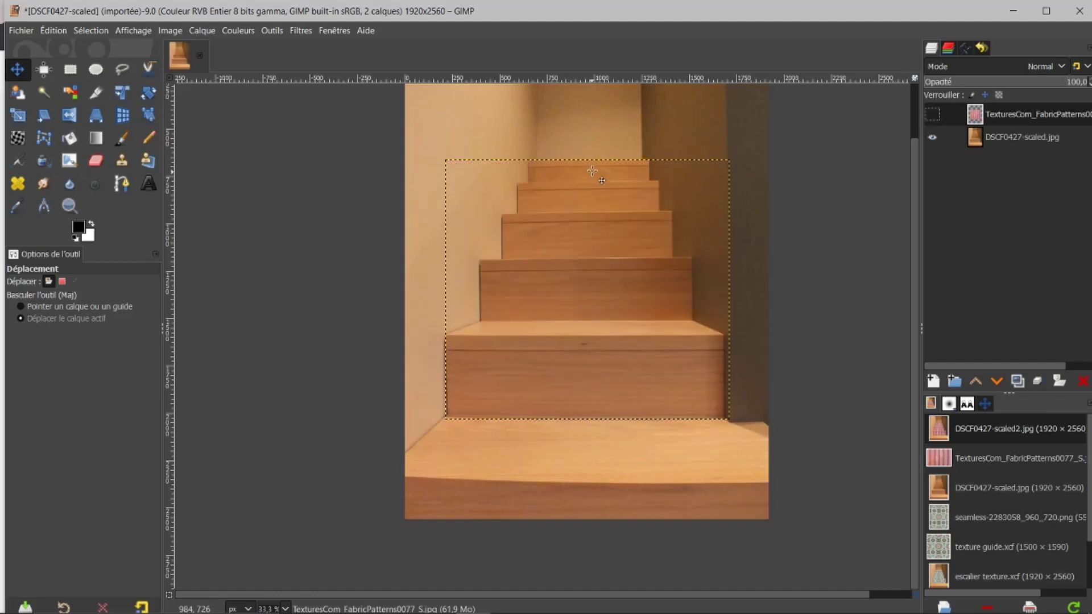
left_click(933, 115)
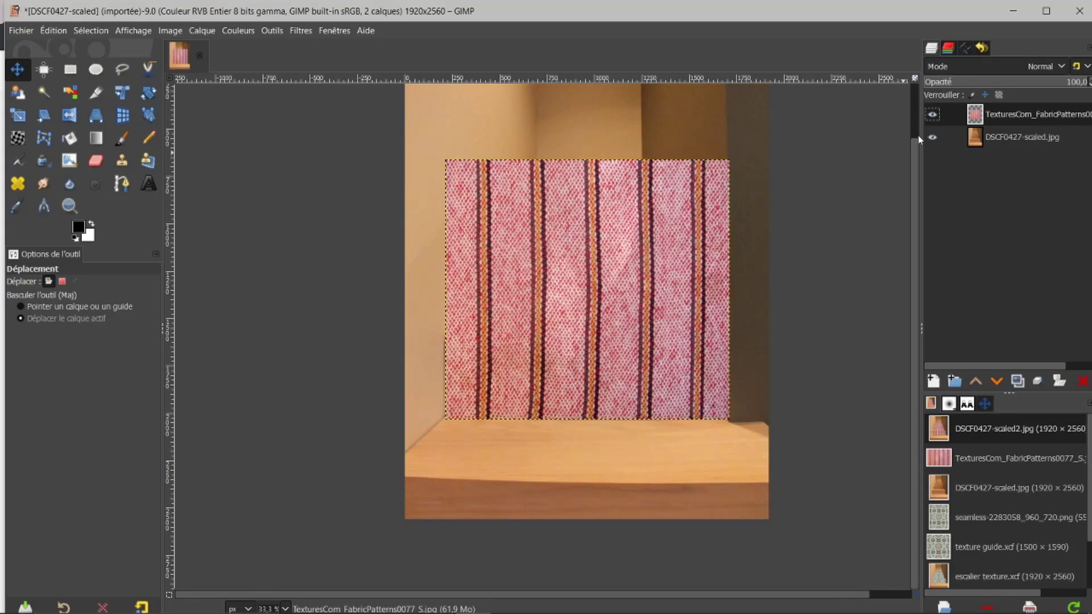
left_click(935, 139)
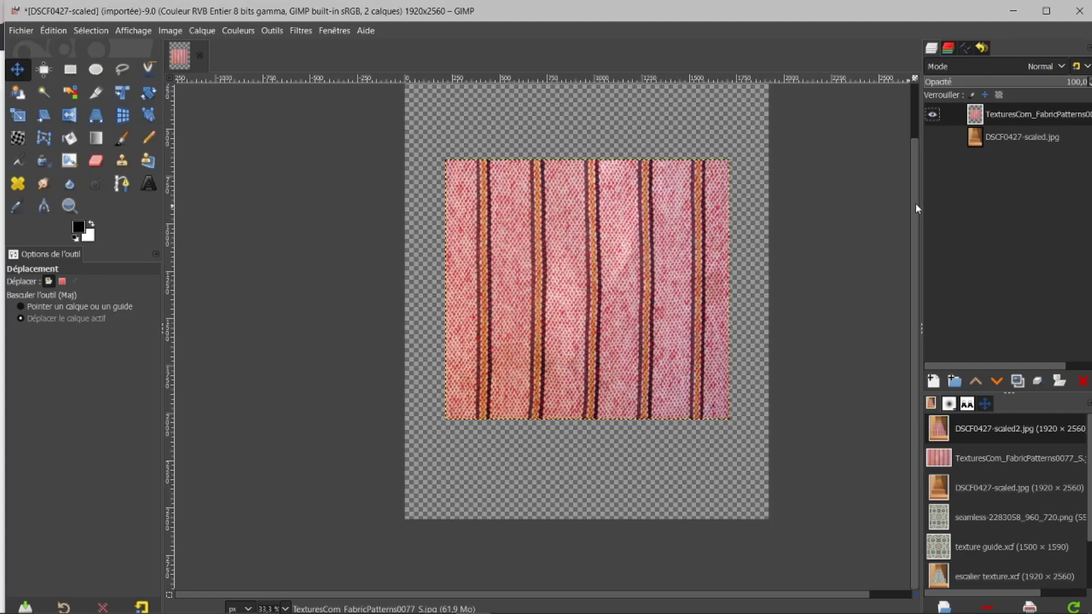
scroll(916, 203, "up", 2)
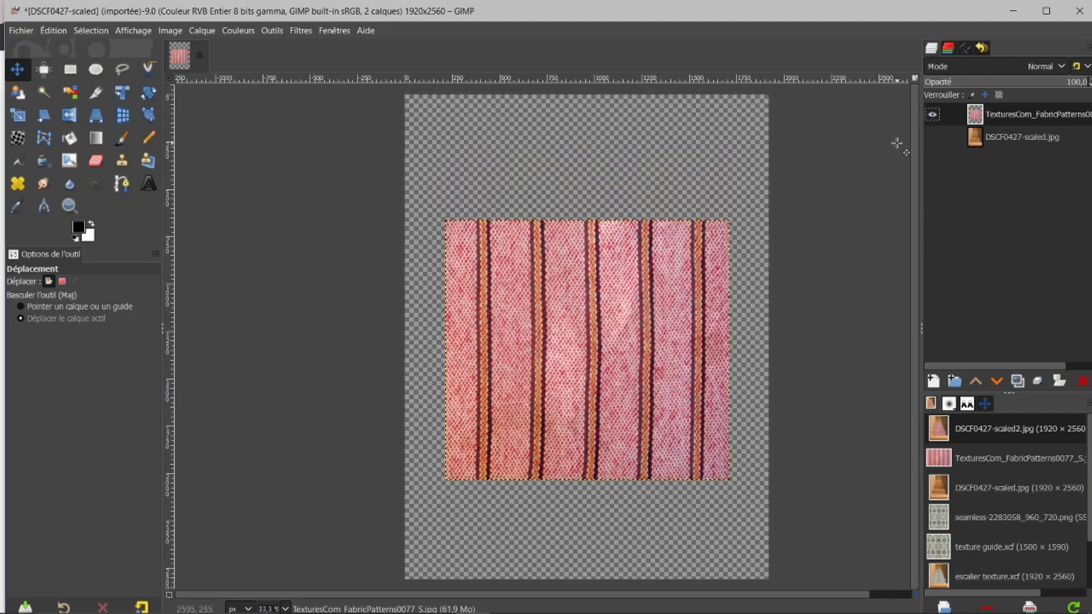
Copy the fabric layer, create a new image from the clipboard, and return to the staircase image.
key("ctrl+c")
left_click(26, 31)
mouse_move(72, 66)
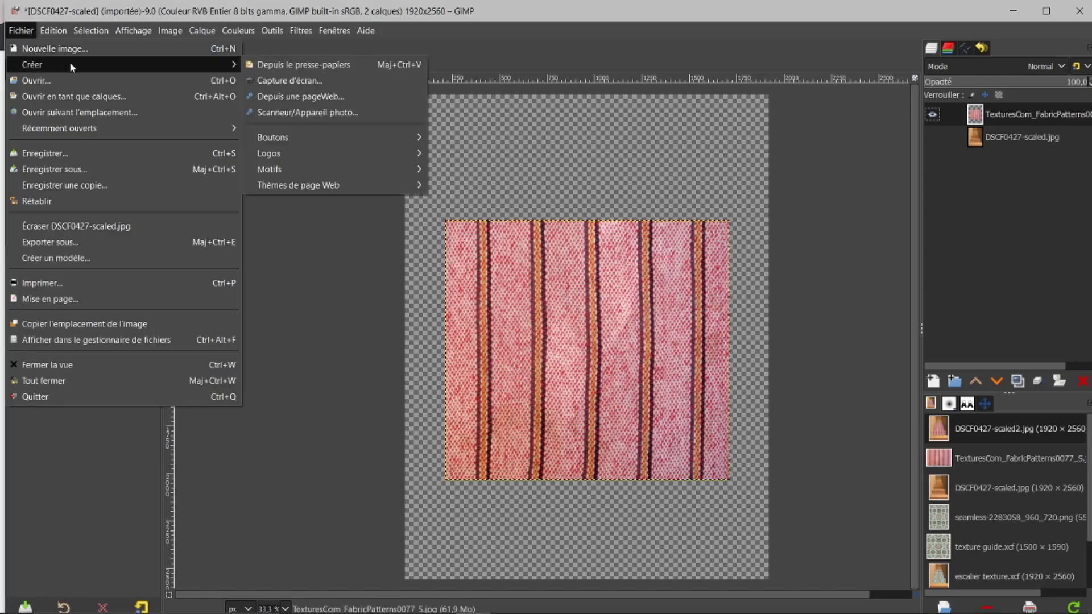
left_click(258, 64)
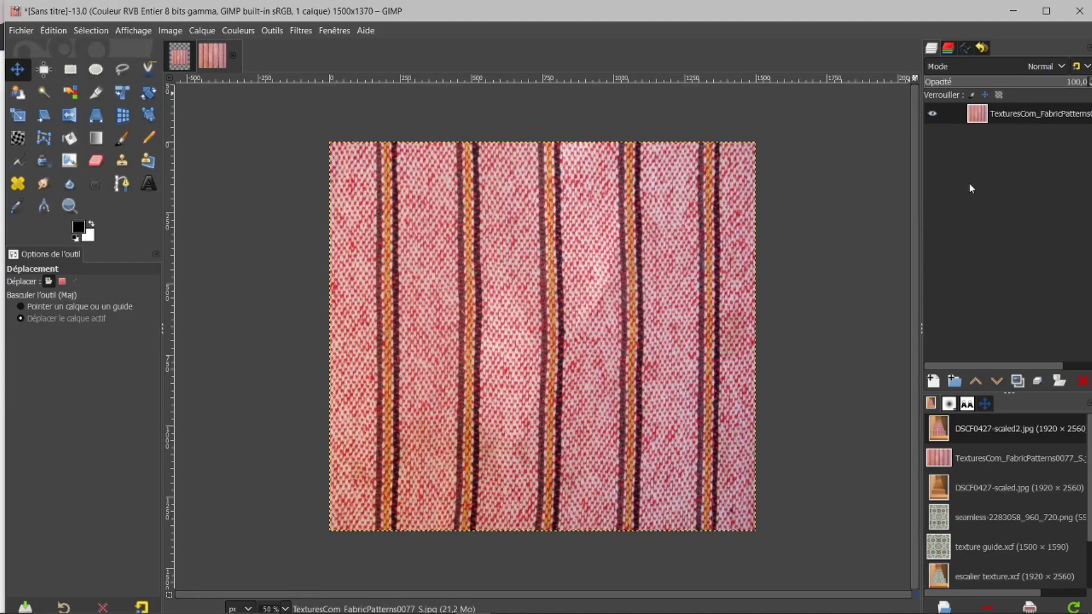
left_click(180, 57)
left_click(222, 57)
left_click(181, 57)
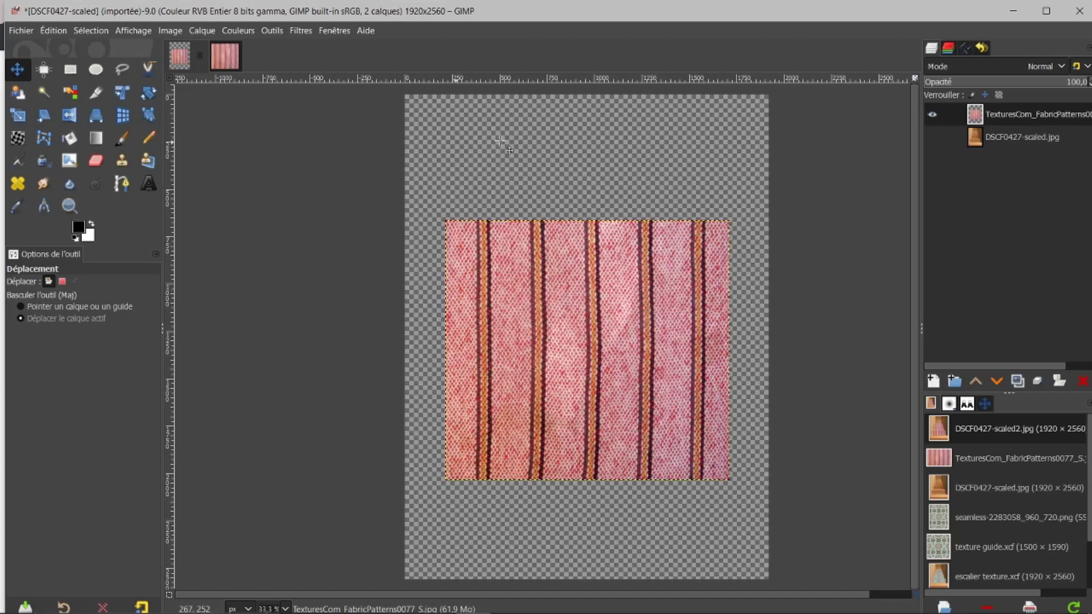
Hide the fabric layer, show the staircase photo layer, and close the untitled fabric image without saving.
left_click(933, 115)
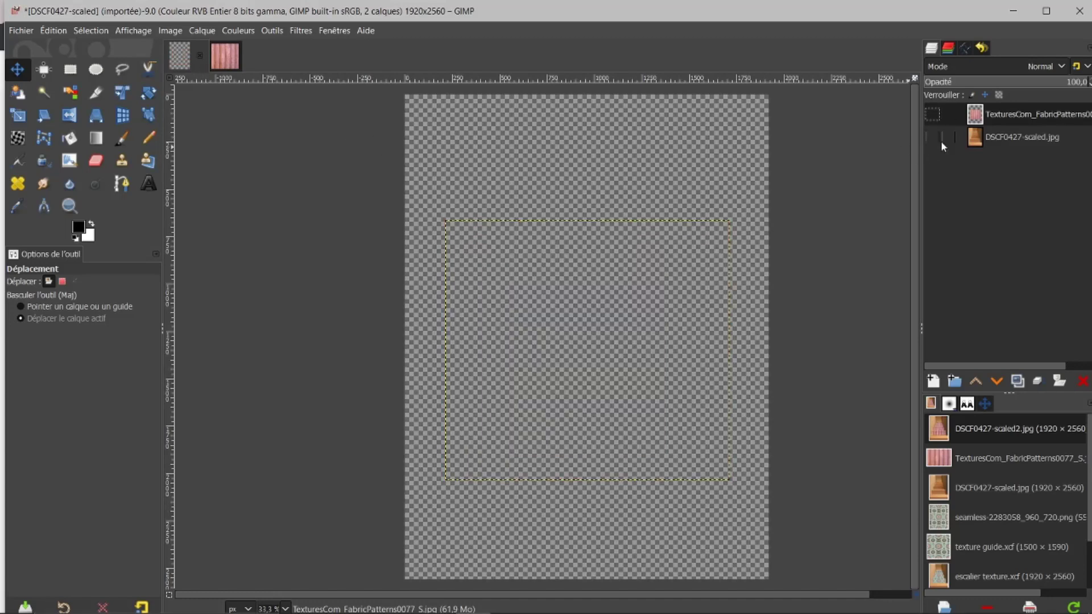
left_click(933, 140)
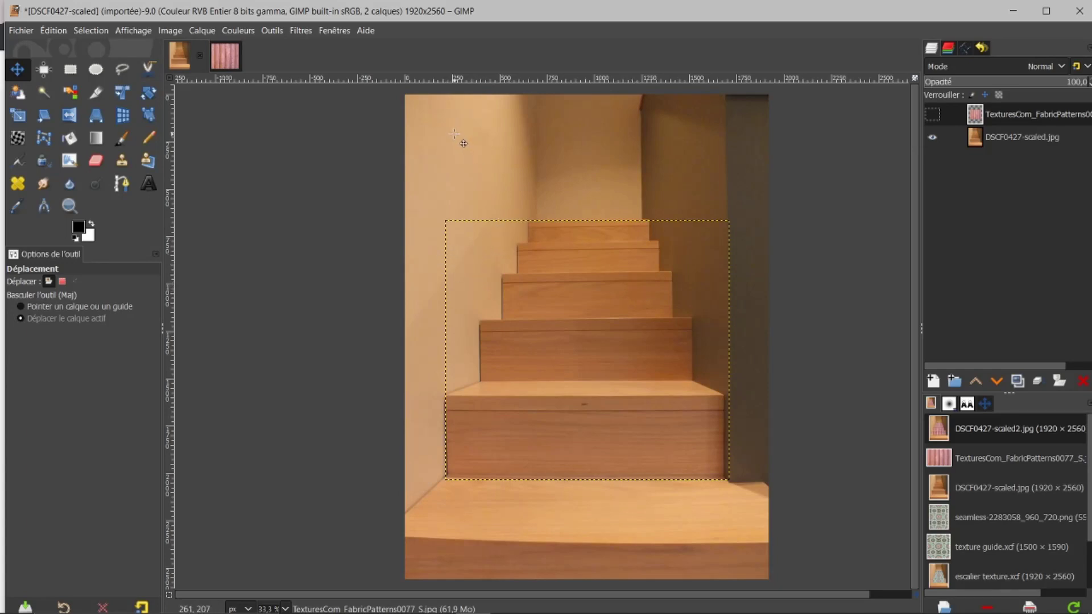
left_click(232, 64)
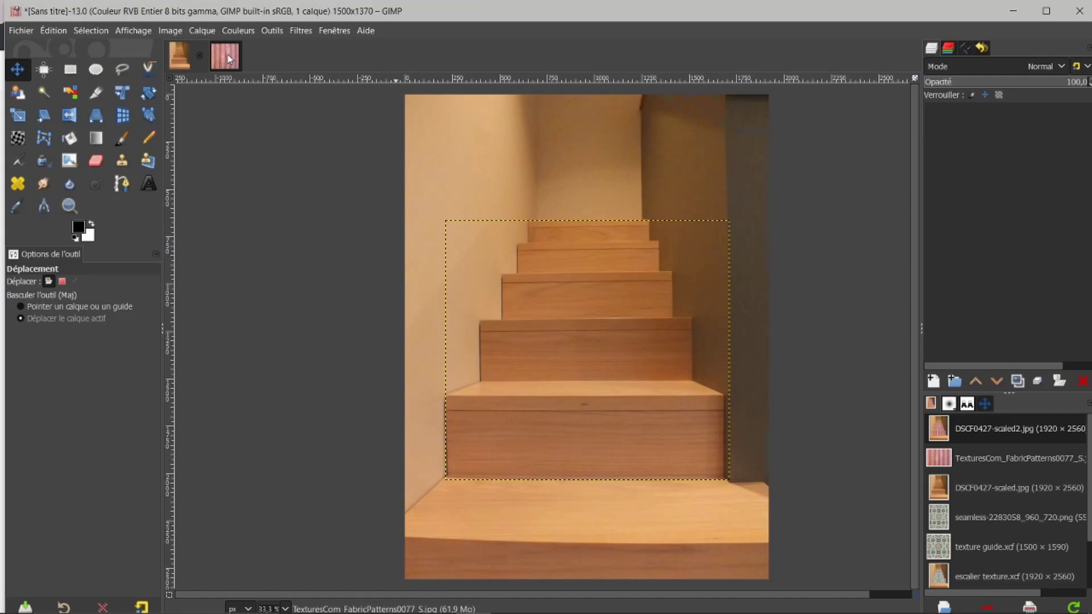
left_click(234, 56)
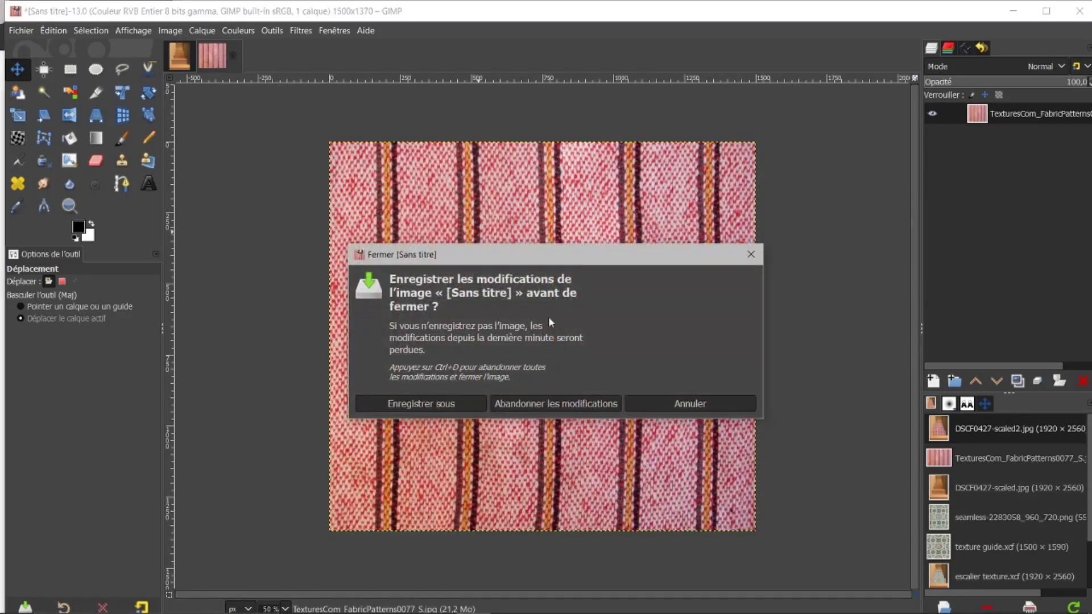
left_click(587, 404)
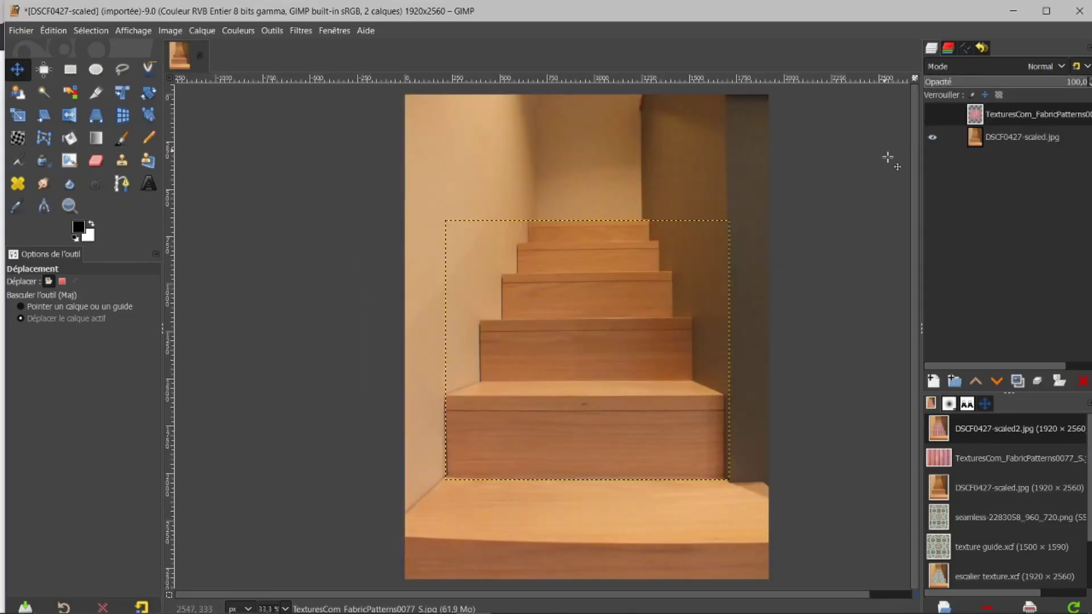
Replace the fabric layer with seamless-2283058_960_720.png, opened and added as a new layer in the staircase image.
left_click(1083, 381)
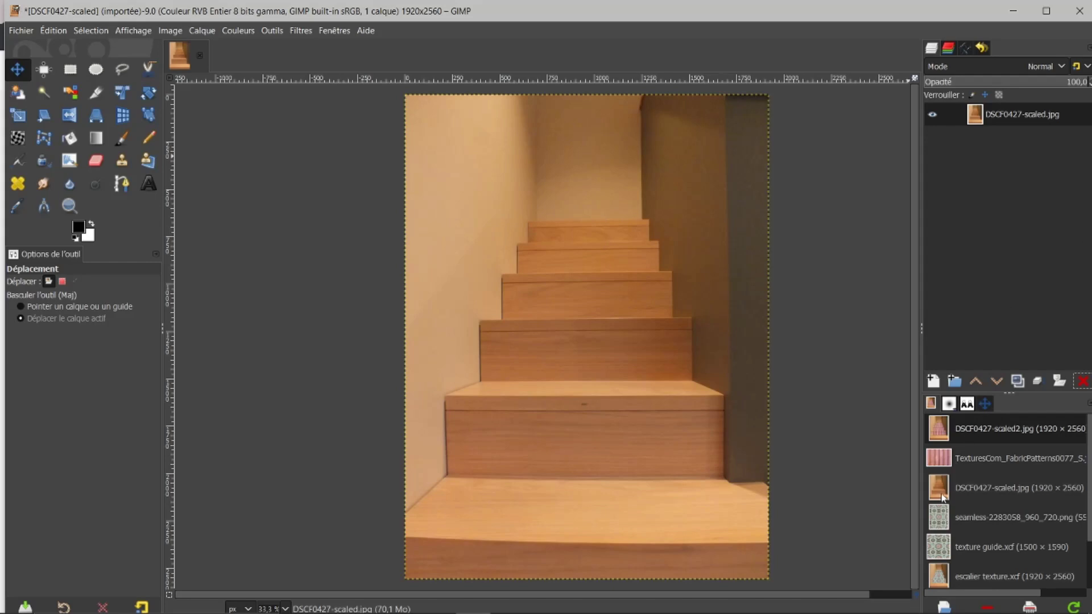
double_click(941, 515)
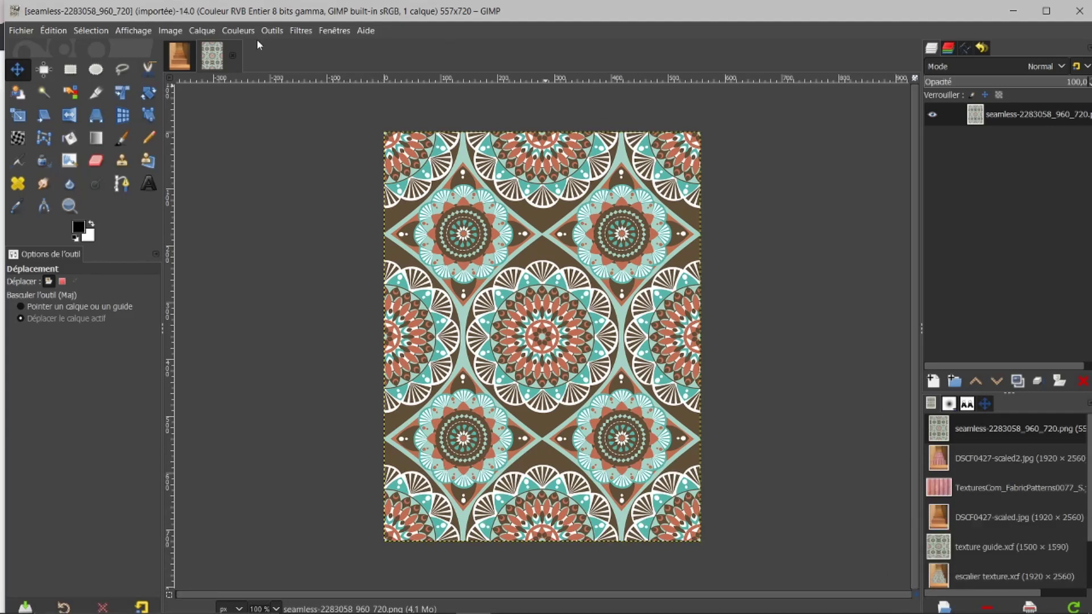
left_click_drag(208, 62, 425, 234)
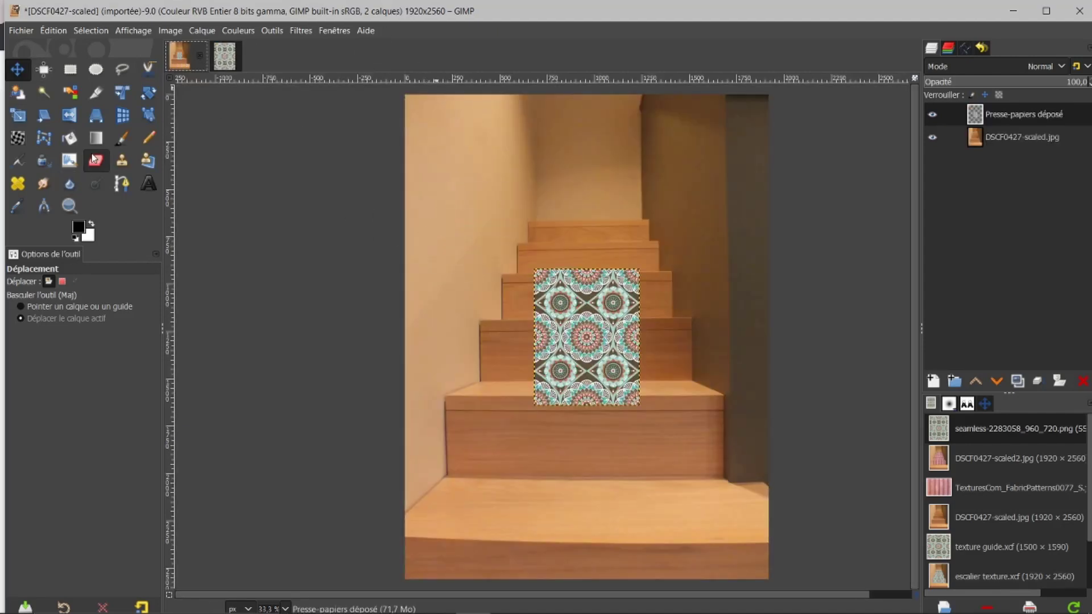
Move the mandala pattern layer so its lower-left corner meets the lower-left corner of the second riser from the bottom.
left_click(20, 119)
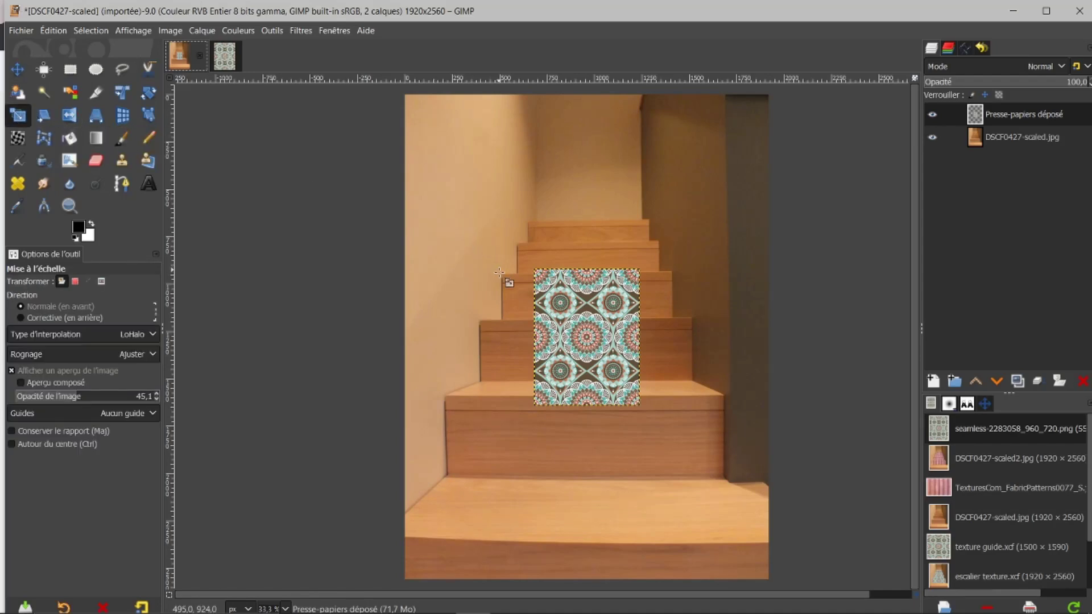
left_click(17, 69)
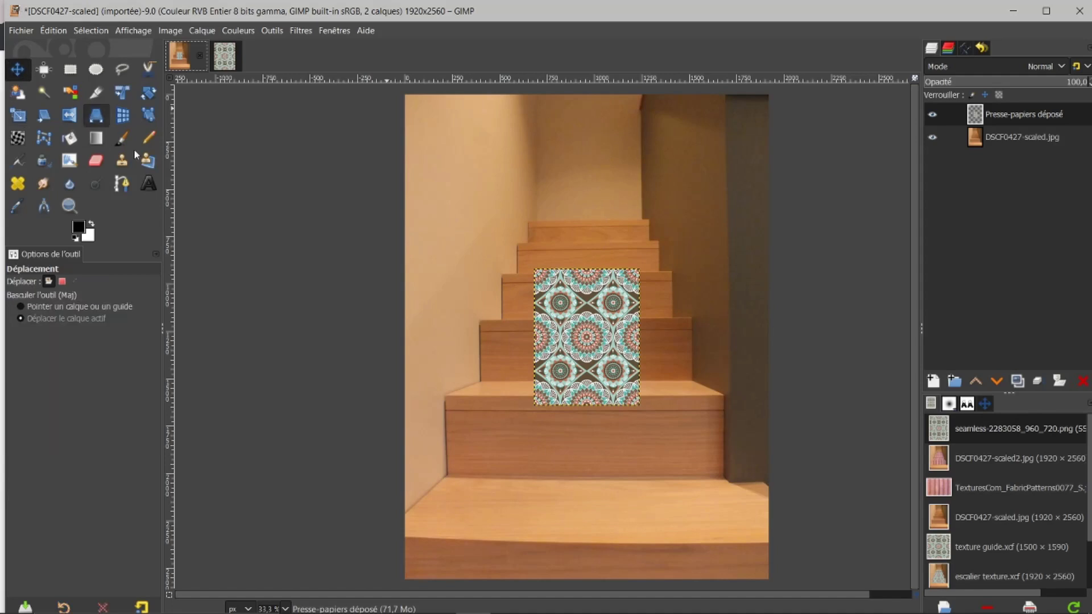
left_click_drag(584, 344, 495, 415)
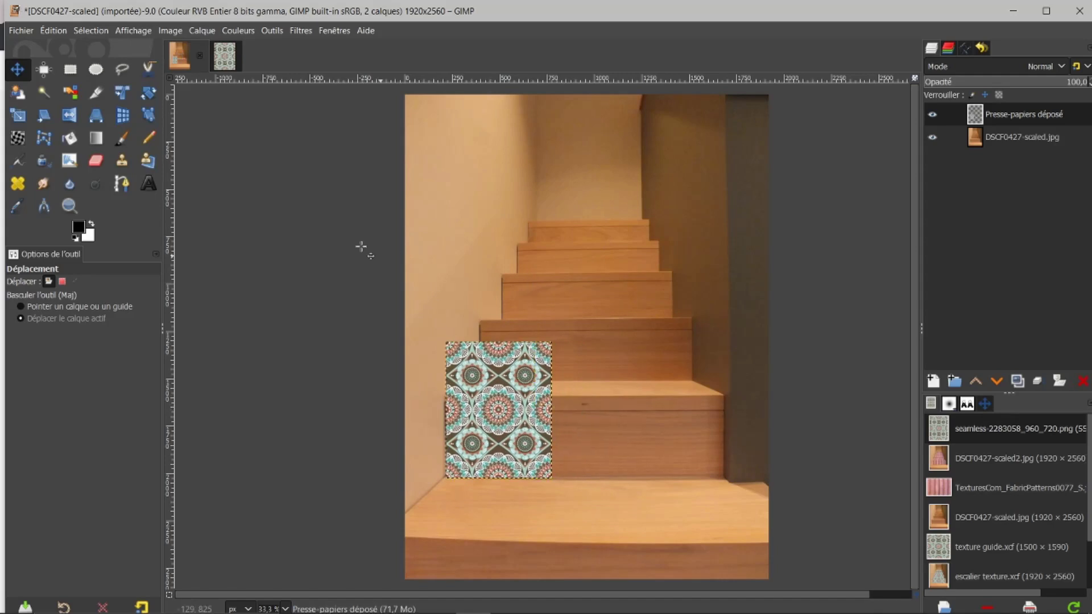
Scale the mandala pattern layer to 1500 px wide and 1370 px high.
left_click(23, 117)
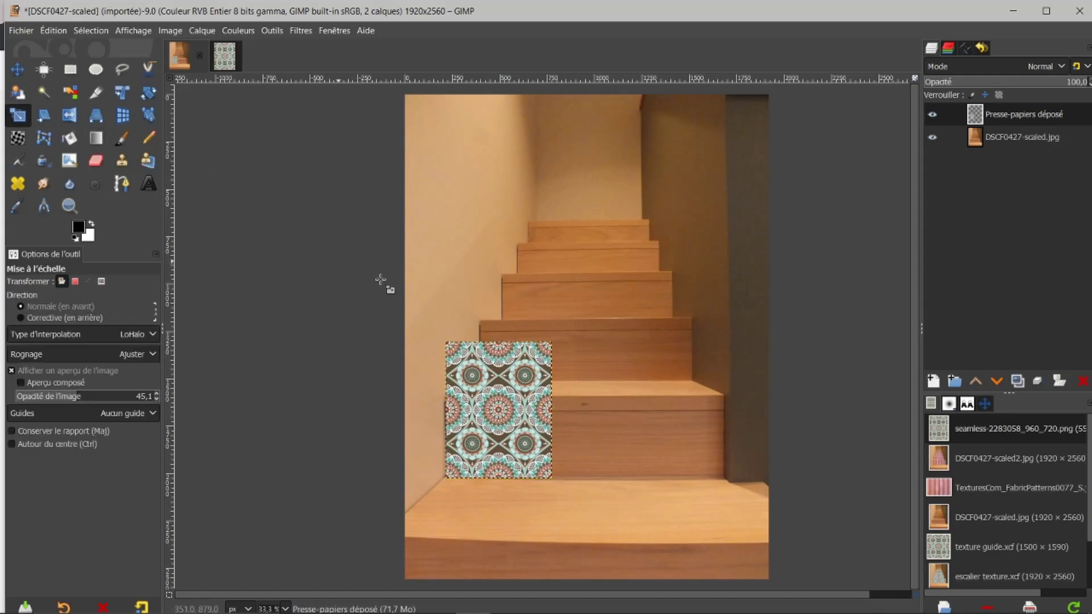
left_click(529, 408)
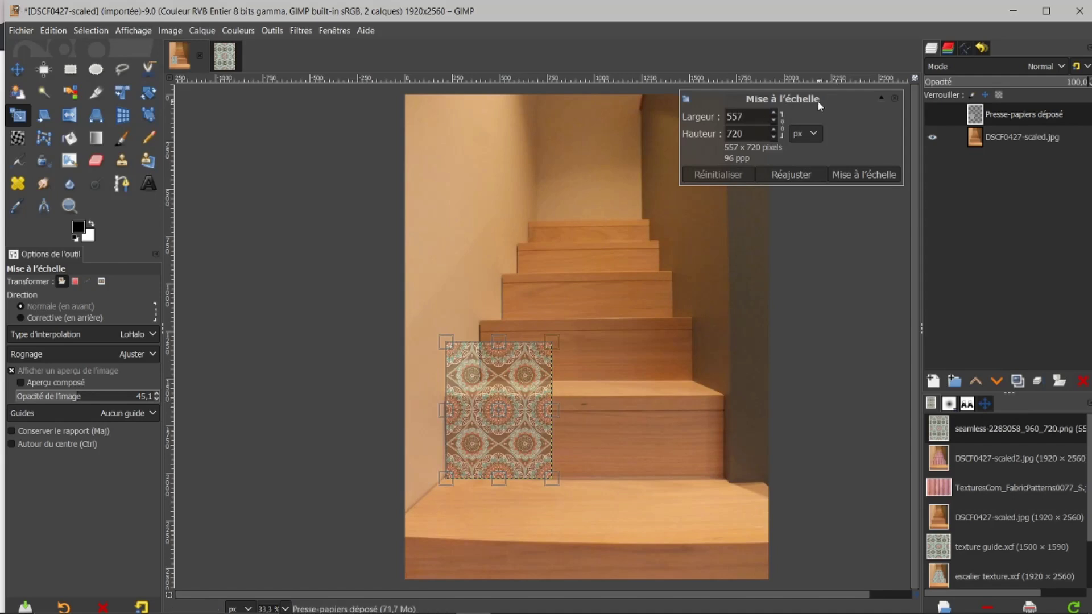
left_click_drag(558, 422, 724, 410)
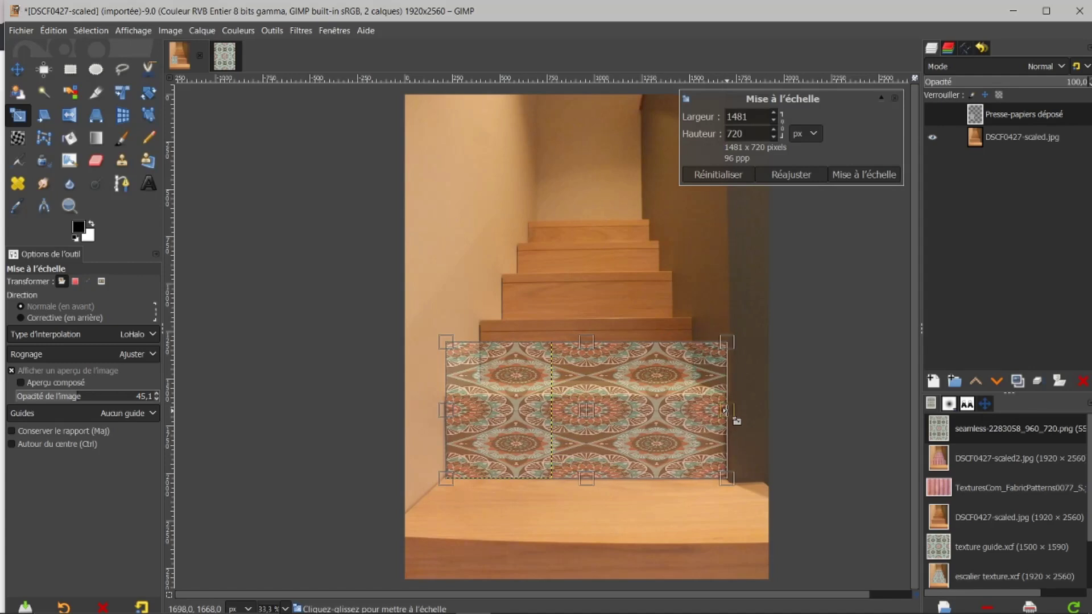
double_click(763, 116)
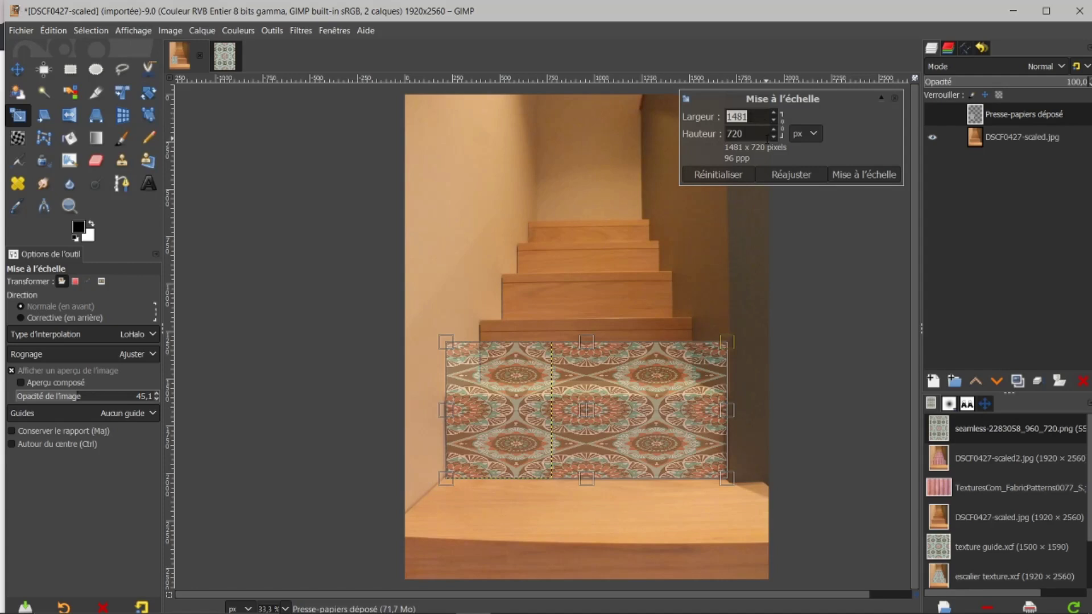
type("1500")
key("Return")
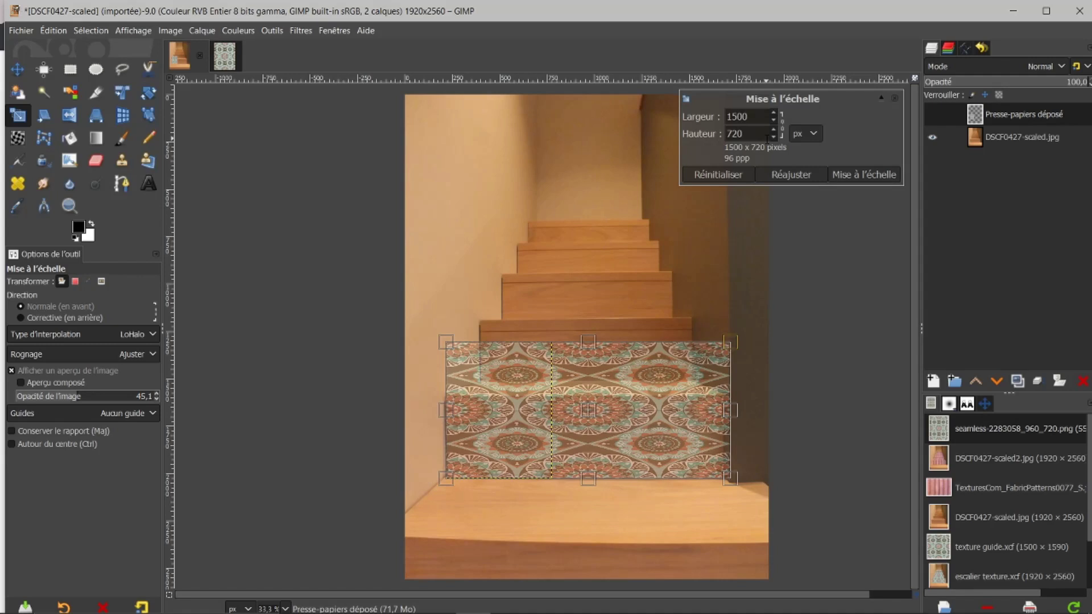
double_click(754, 135)
type("1370")
key("Return")
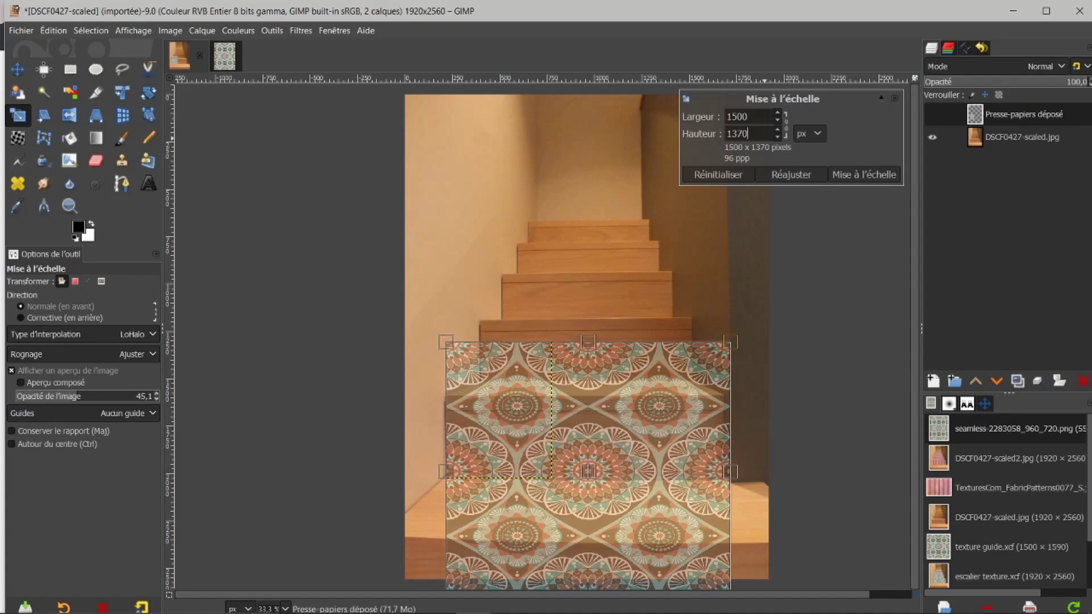
left_click(836, 174)
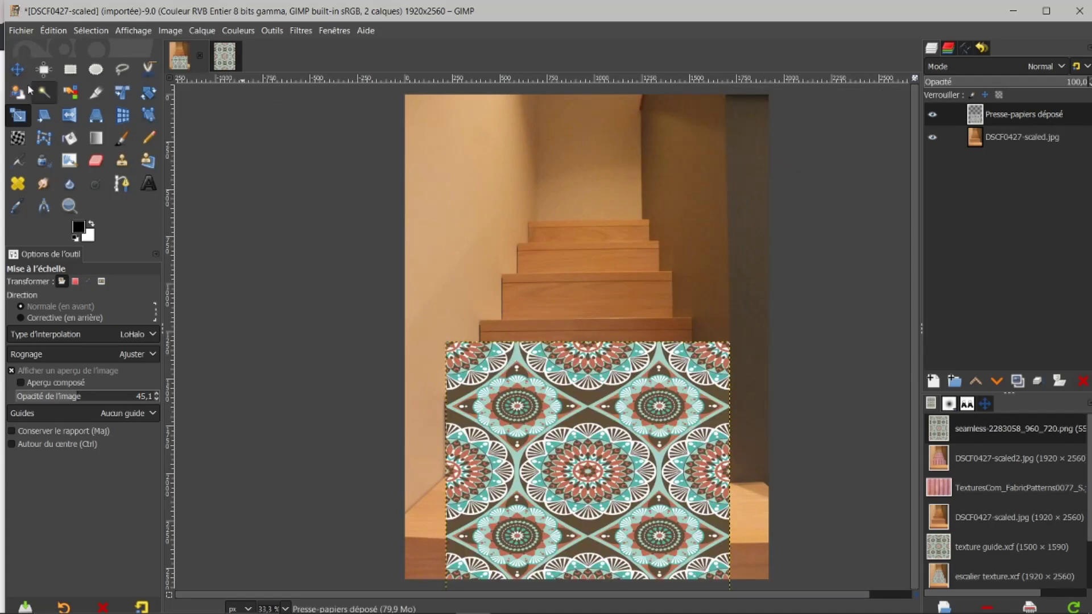
Move the enlarged pattern layer up until its lower edge meets the base of the second riser from the bottom.
left_click(17, 69)
left_click_drag(571, 396, 570, 273)
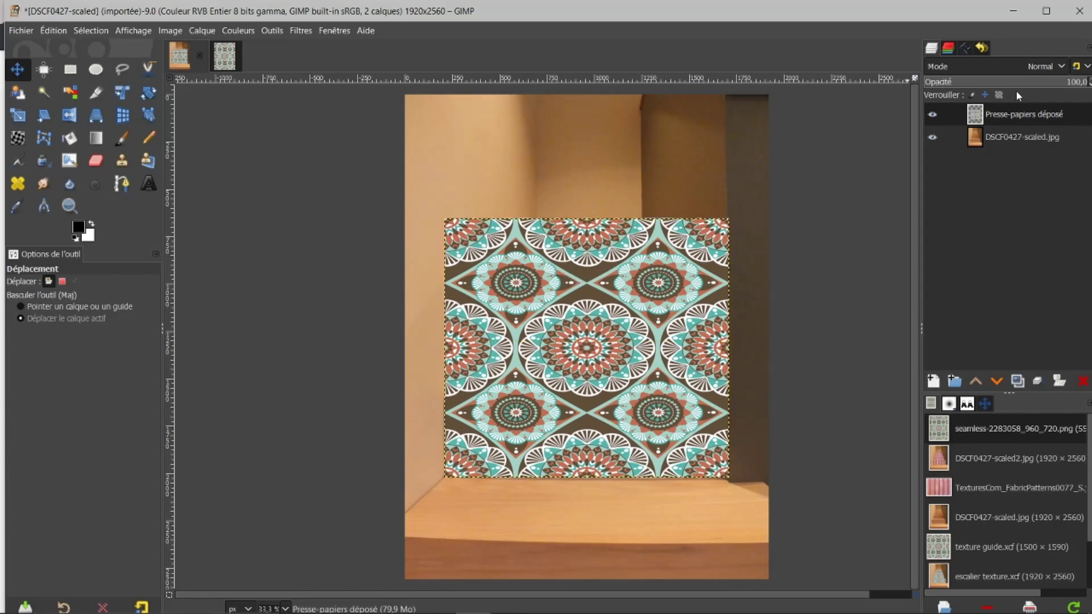
left_click_drag(1018, 87, 1090, 99)
Hide the staircase photo layer, copy the pattern layer, and create a new image from the clipboard.
left_click(934, 137)
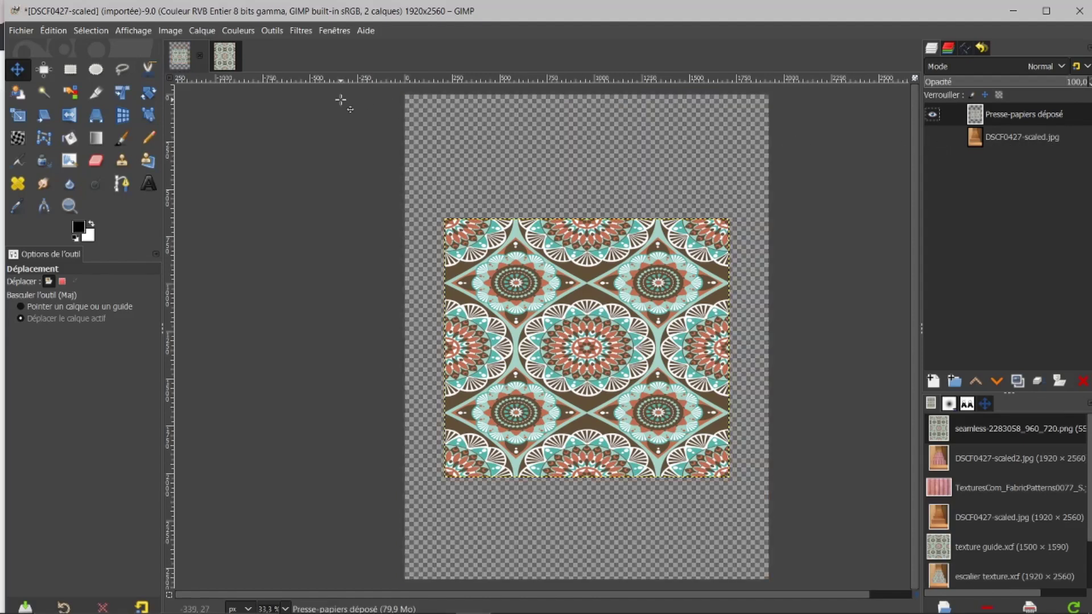
key("ctrl+c")
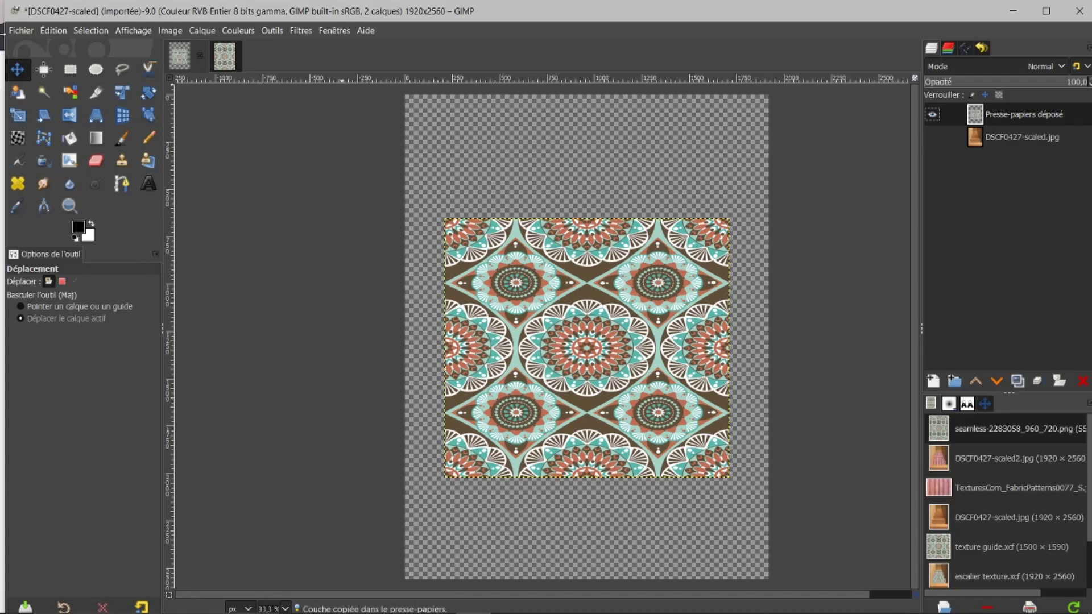
left_click(18, 32)
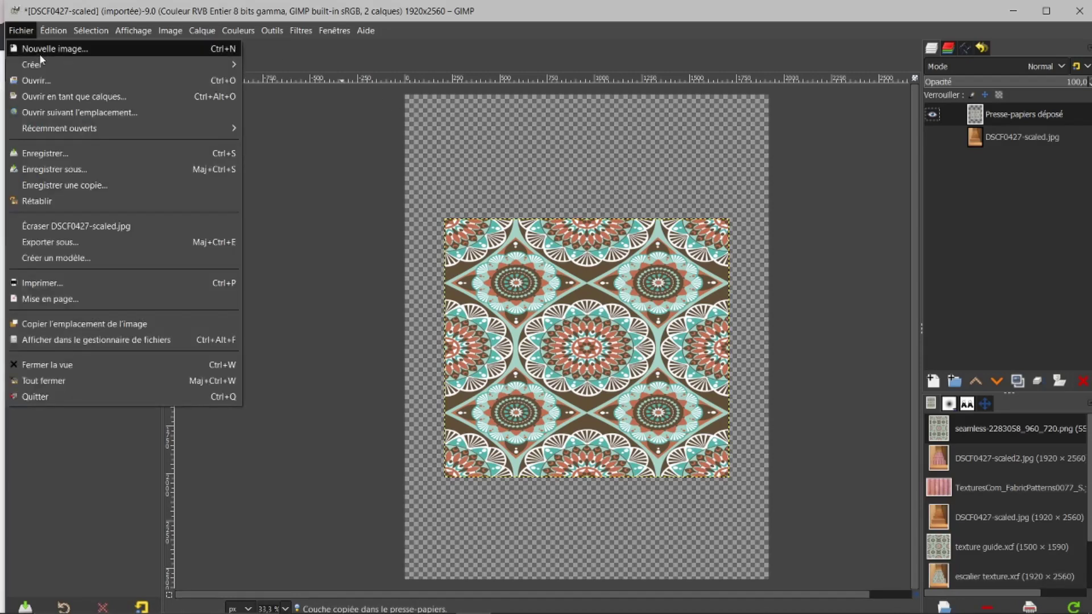
mouse_move(69, 74)
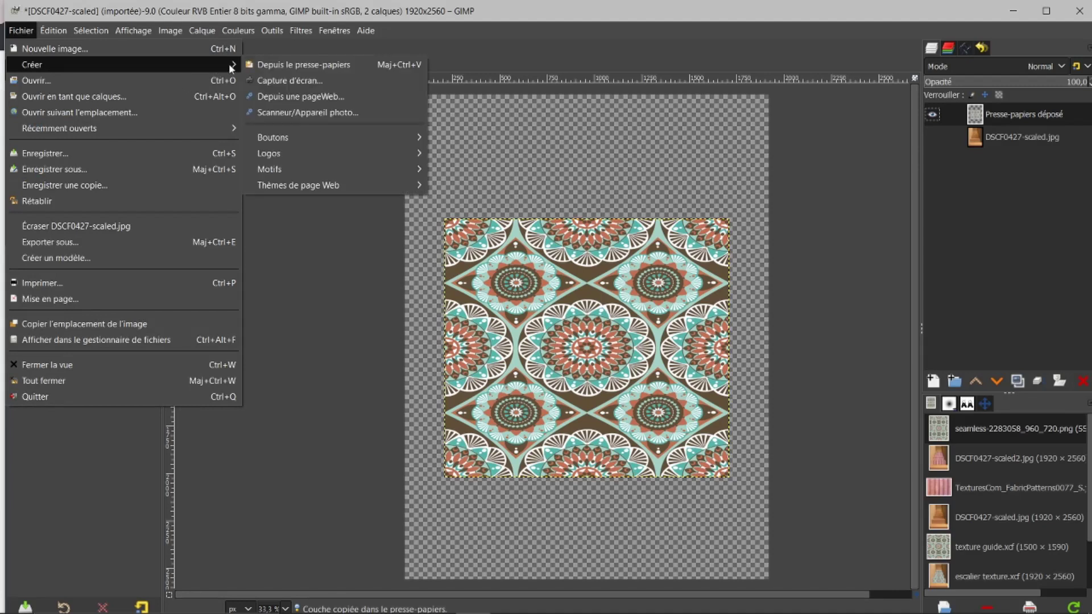
left_click(270, 66)
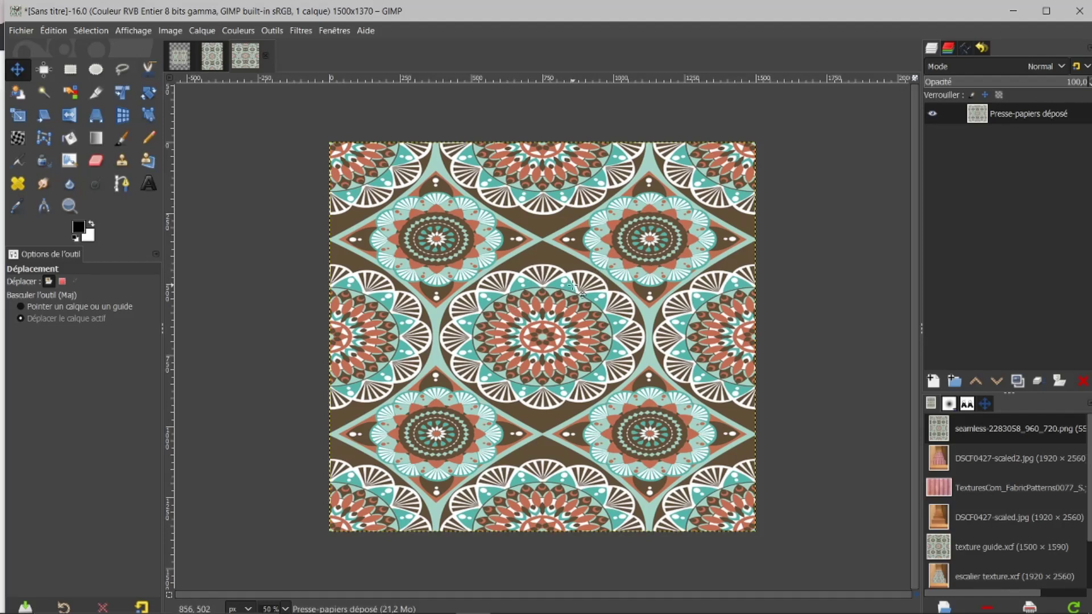
Scale the pattern layer in the new image to 1500 × 1590 px, extending it upward.
scroll(553, 301, "down", 1)
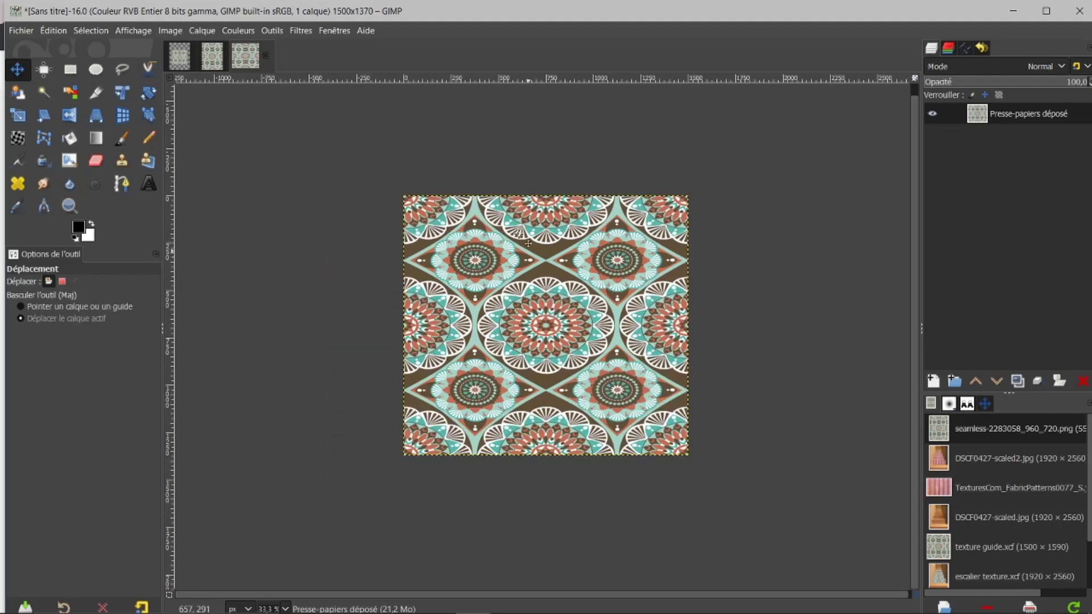
left_click(17, 116)
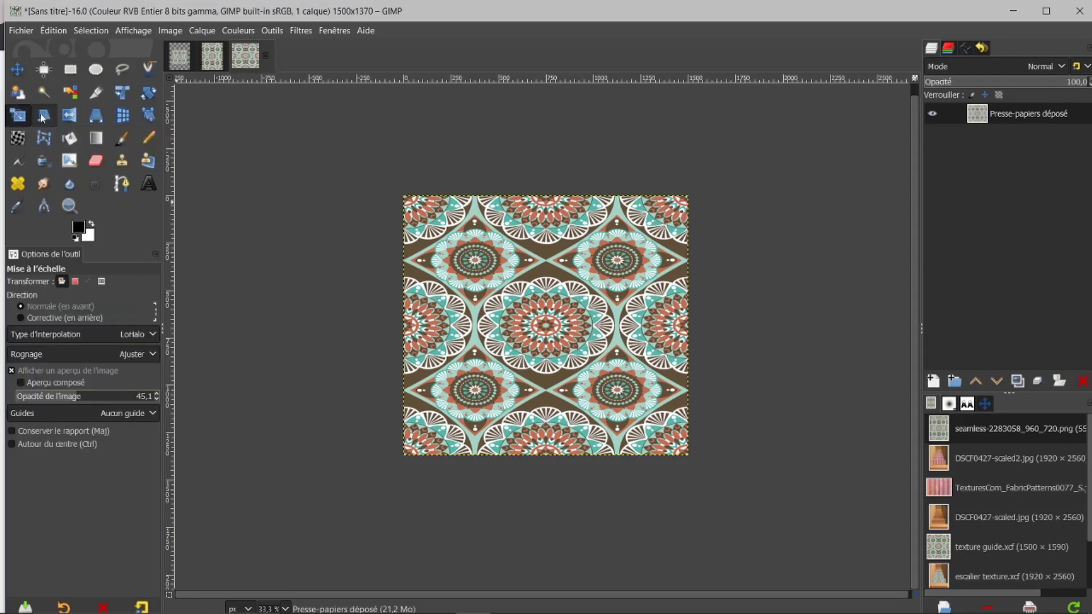
left_click(549, 354)
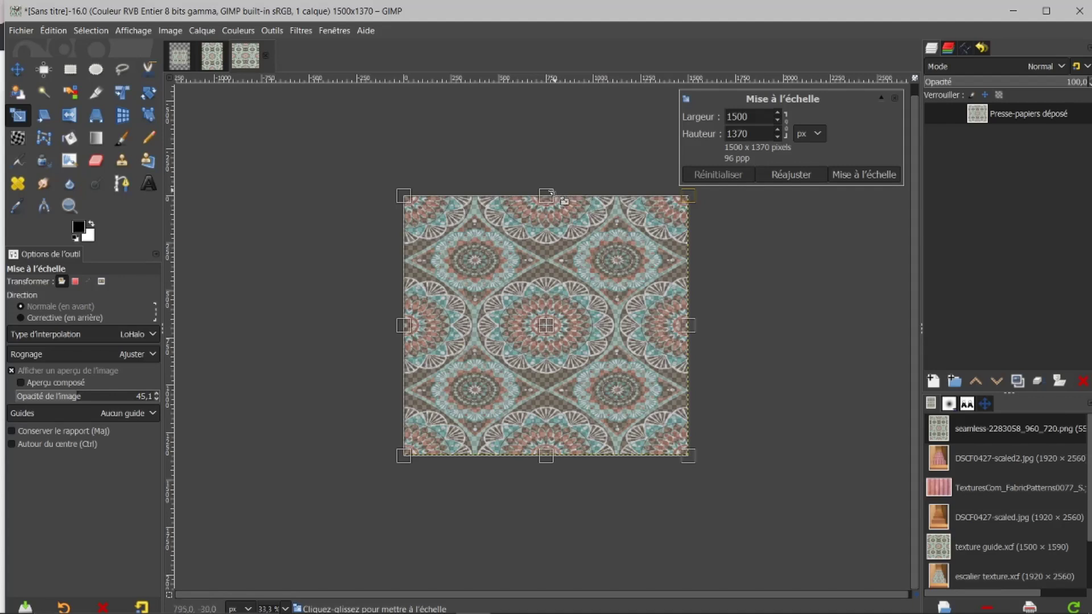
left_click_drag(550, 193, 552, 160)
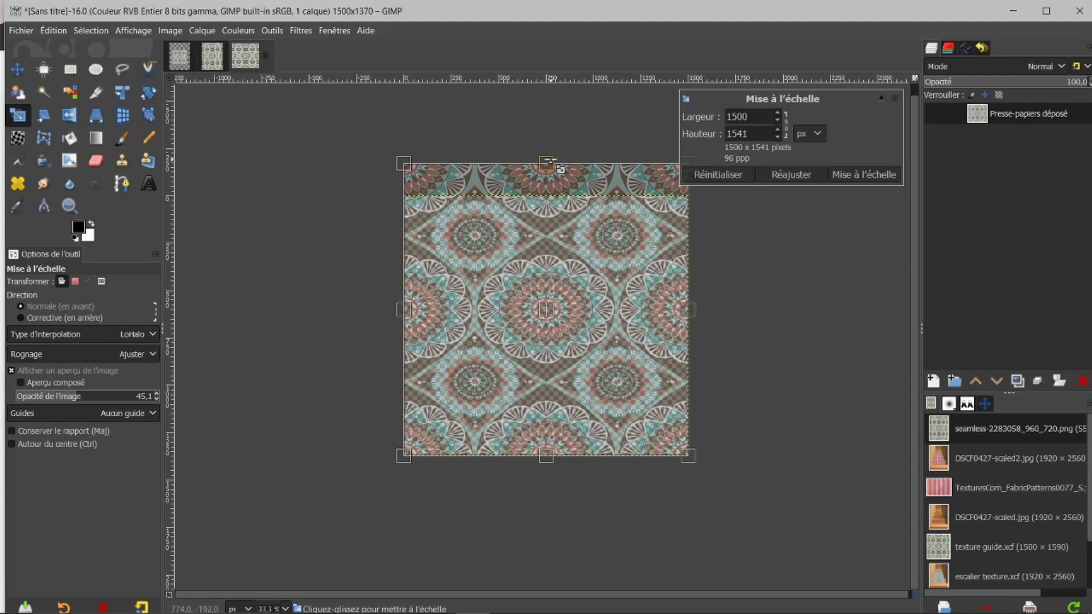
left_click_drag(551, 160, 551, 152)
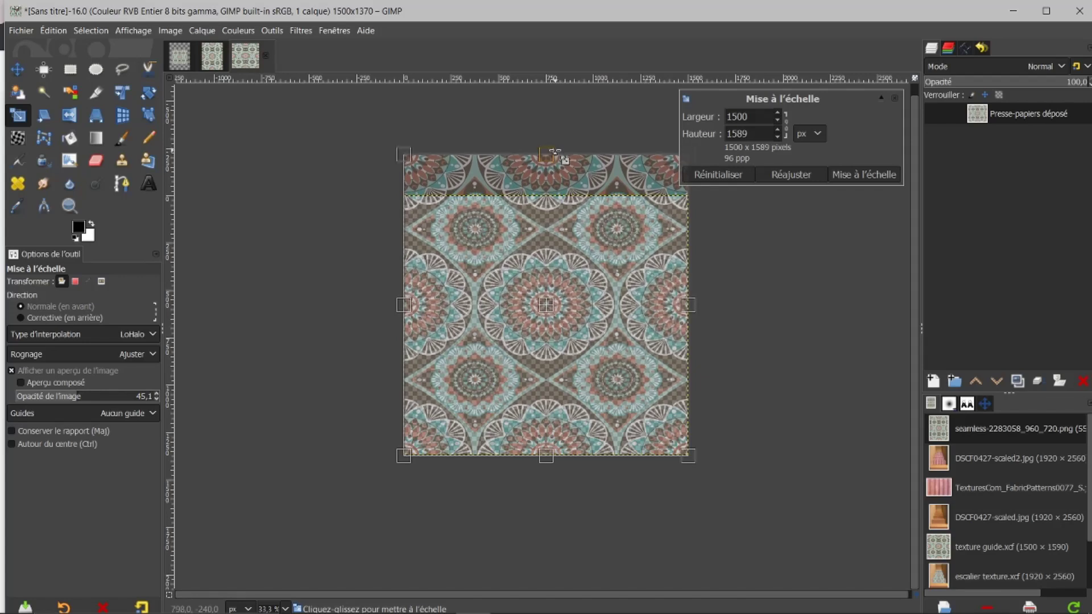
left_click_drag(551, 150, 551, 151)
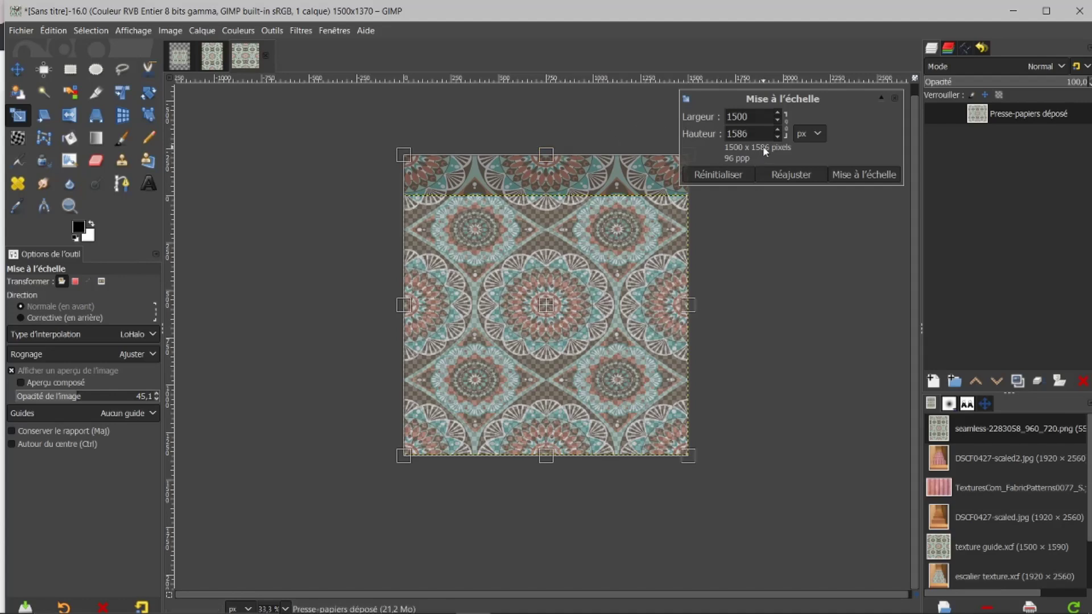
left_click(777, 130)
left_click(777, 131)
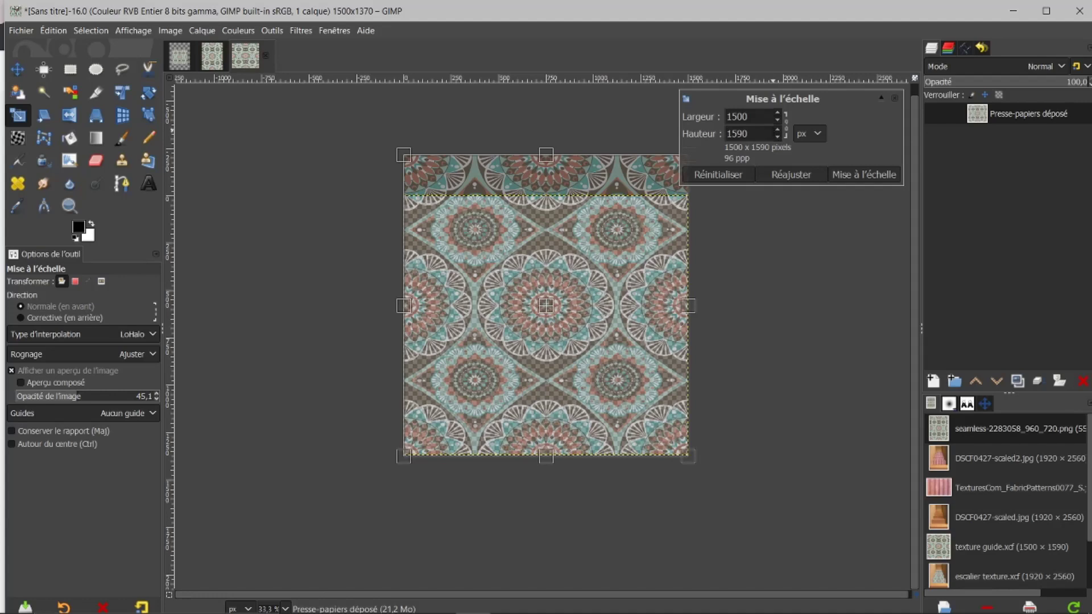
left_click(840, 178)
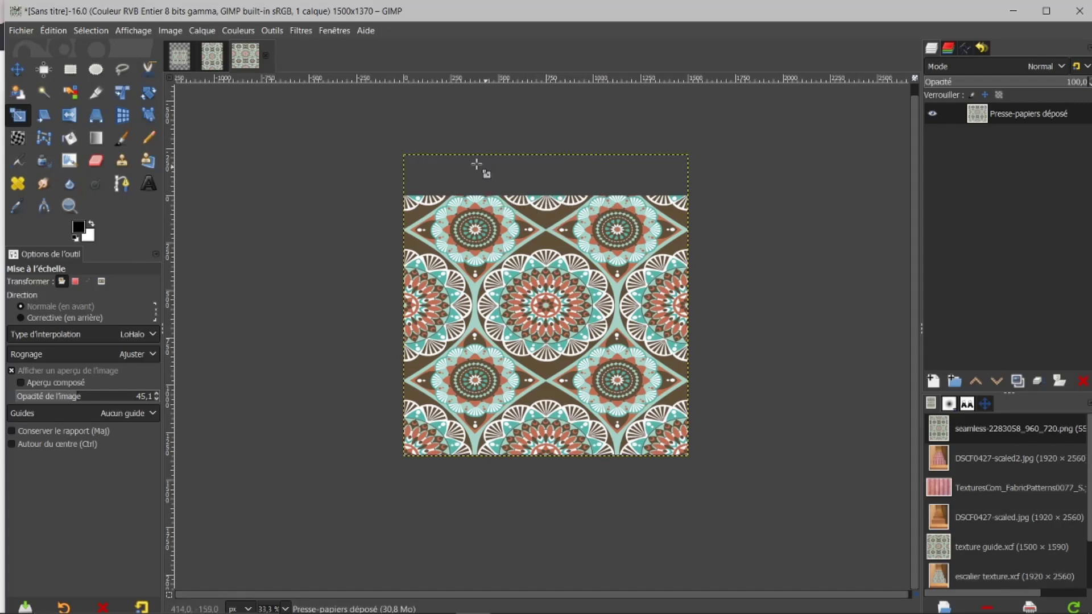
Fit the new image's canvas to the enlarged pattern layer.
left_click(171, 31)
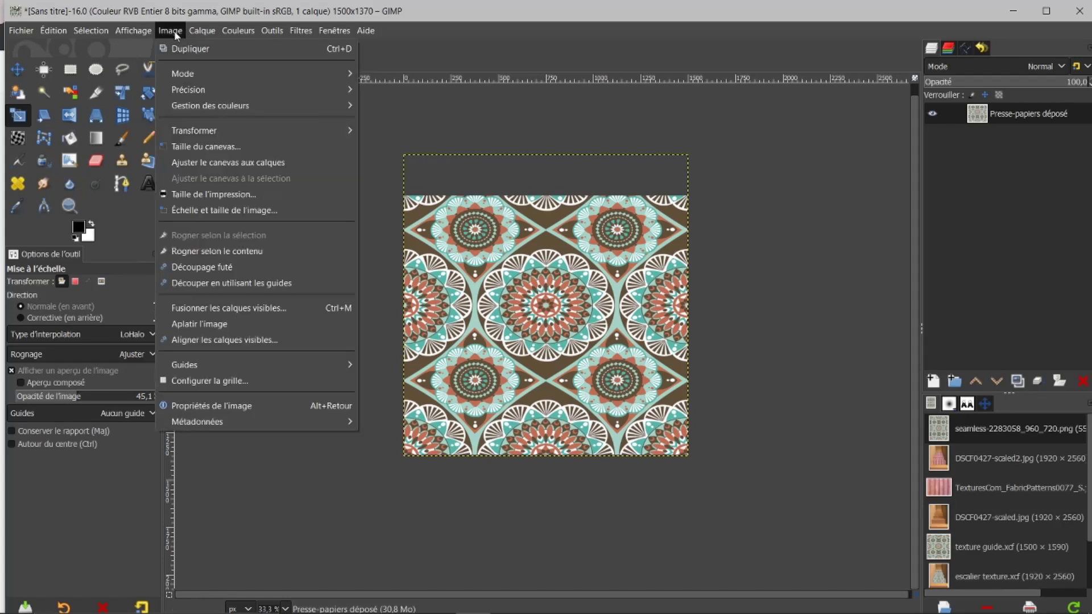
left_click(216, 161)
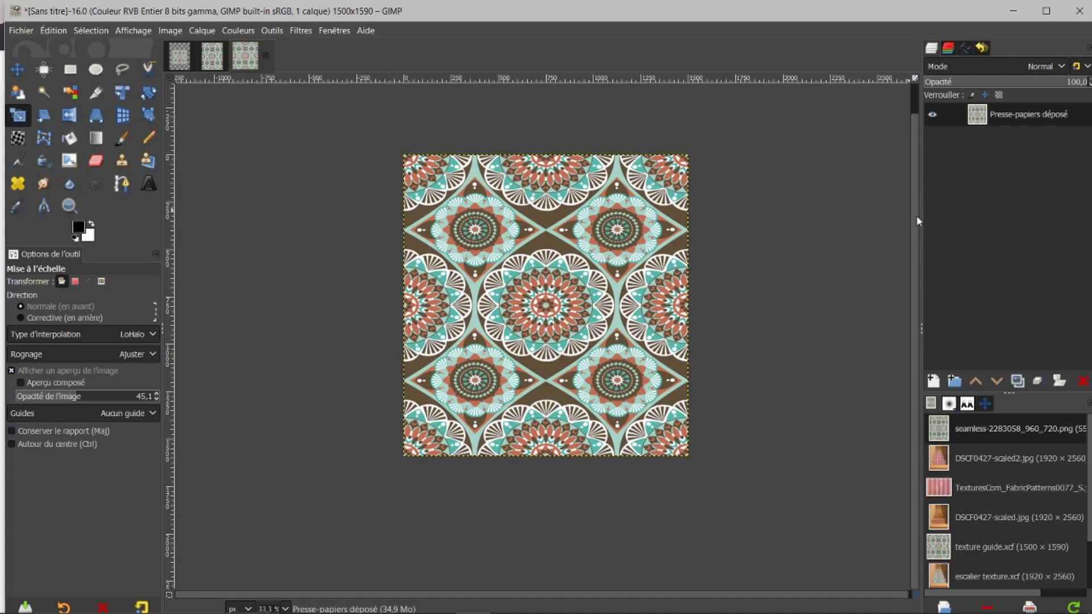
scroll(917, 215, "up", 1)
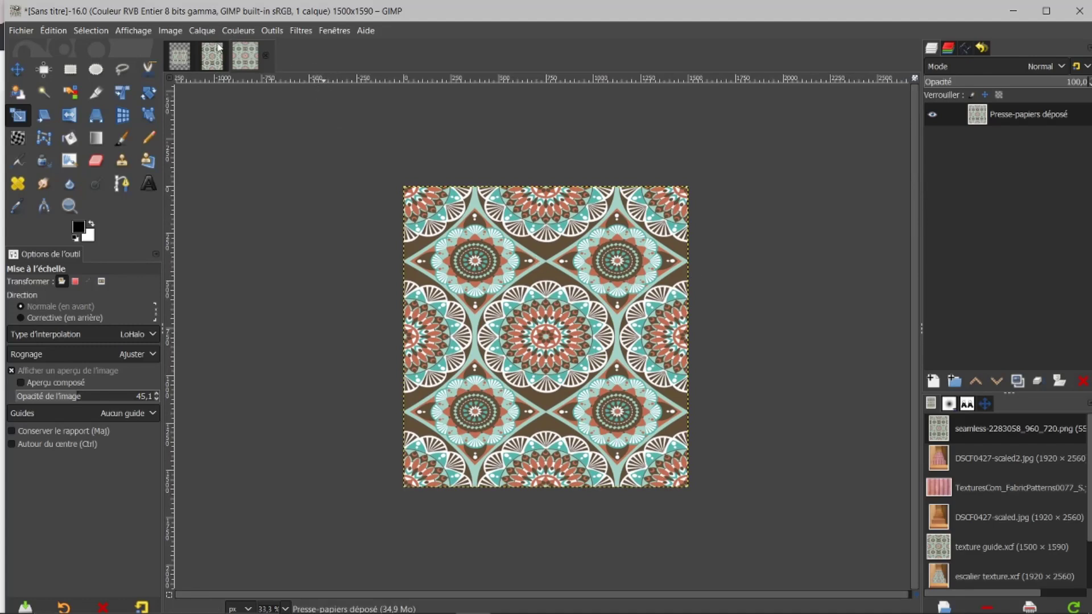
Return to the staircase image, show the photo layer, and hide the pattern layer.
left_click(183, 62)
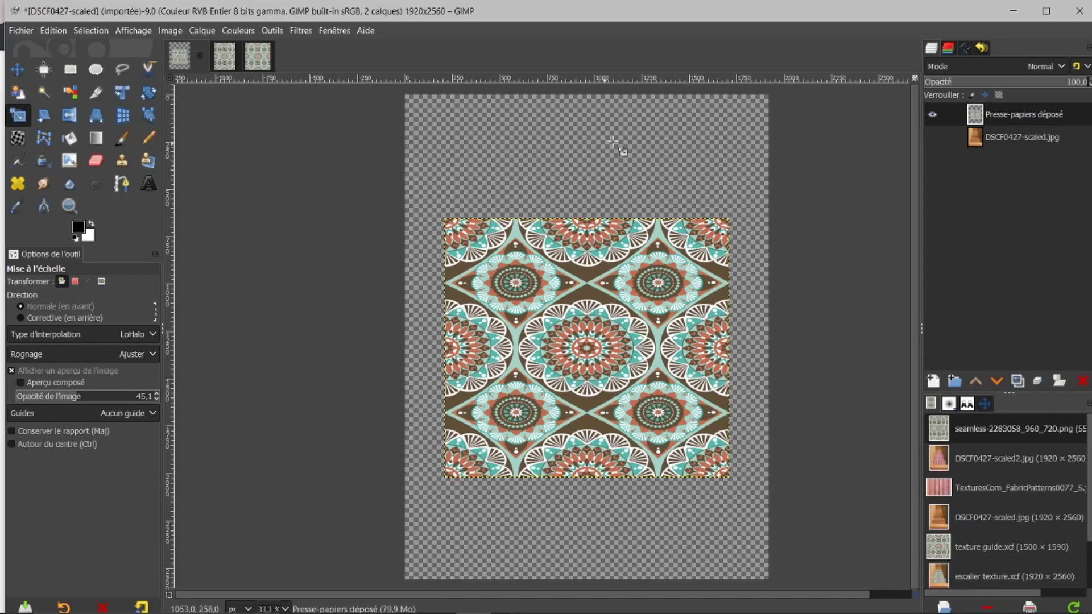
left_click(933, 136)
left_click(934, 114)
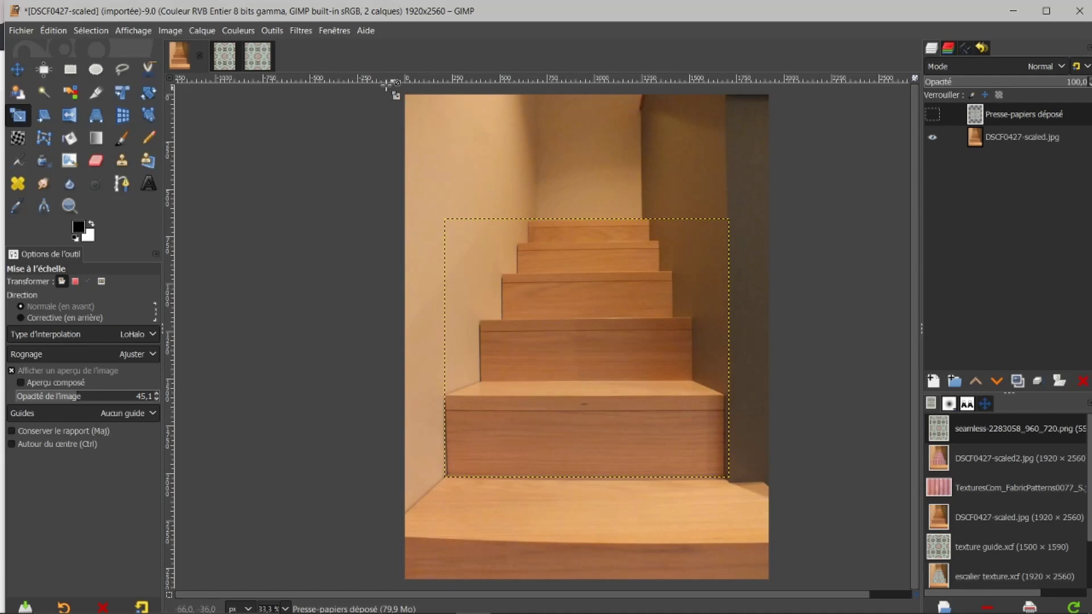
Add a horizontal guide at 17% in the untitled 1500 × 1590 pattern image.
left_click(254, 52)
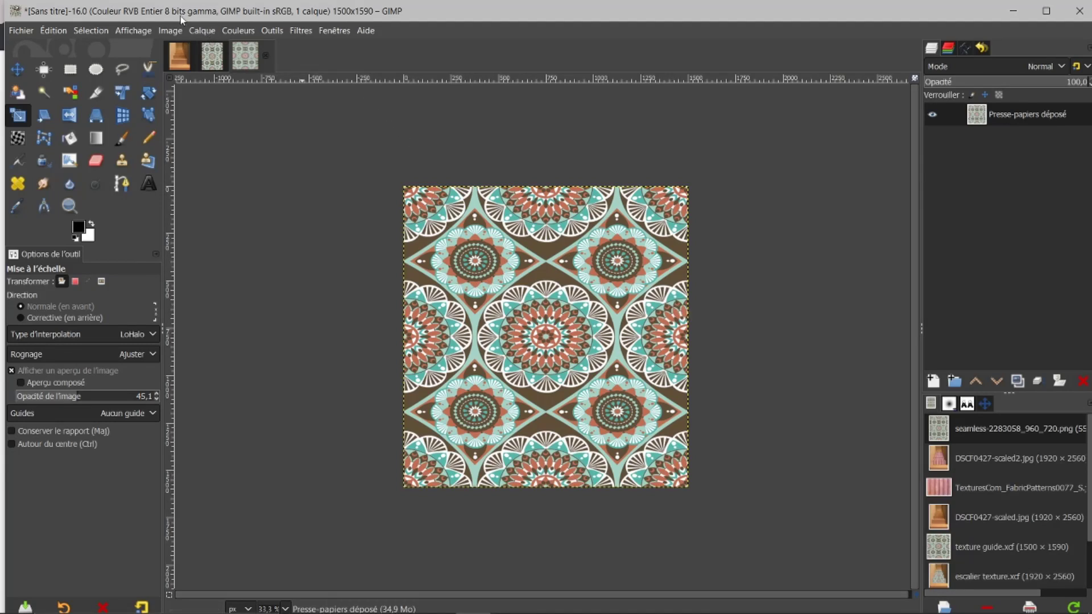
left_click(165, 31)
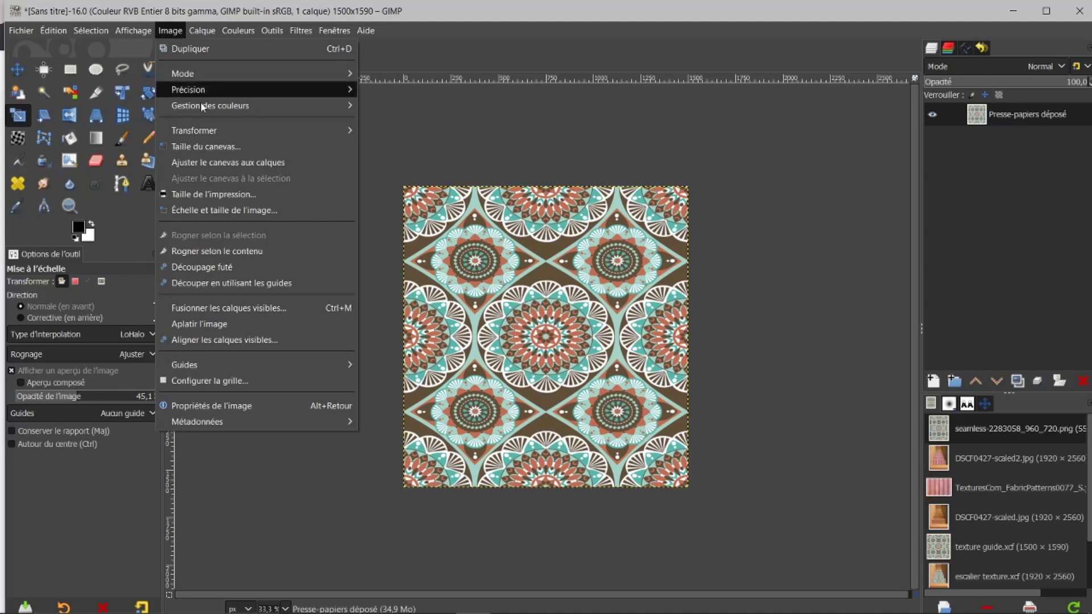
mouse_move(297, 366)
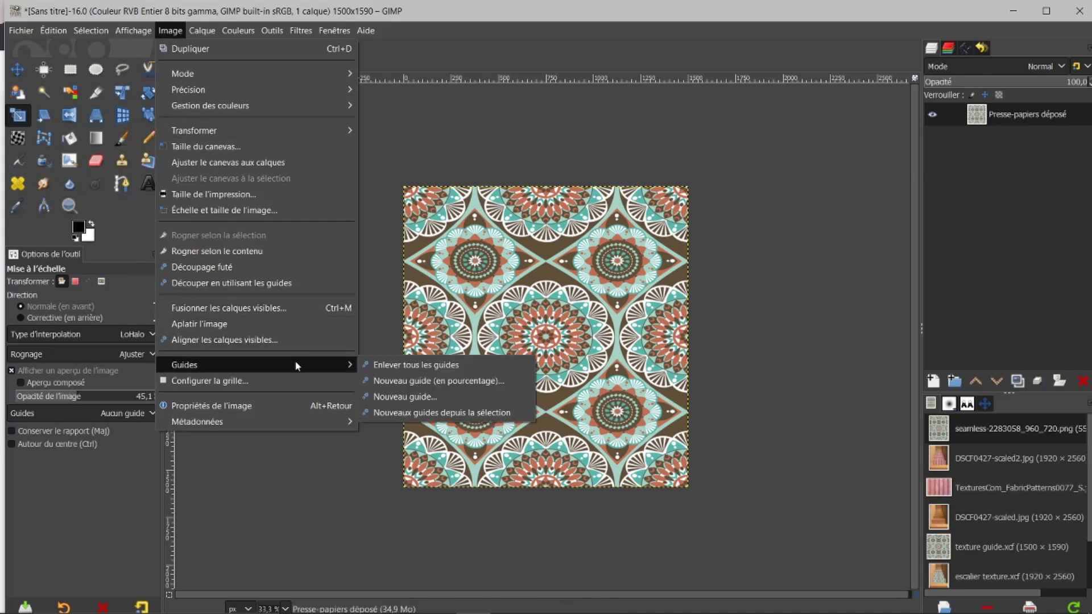
left_click(380, 382)
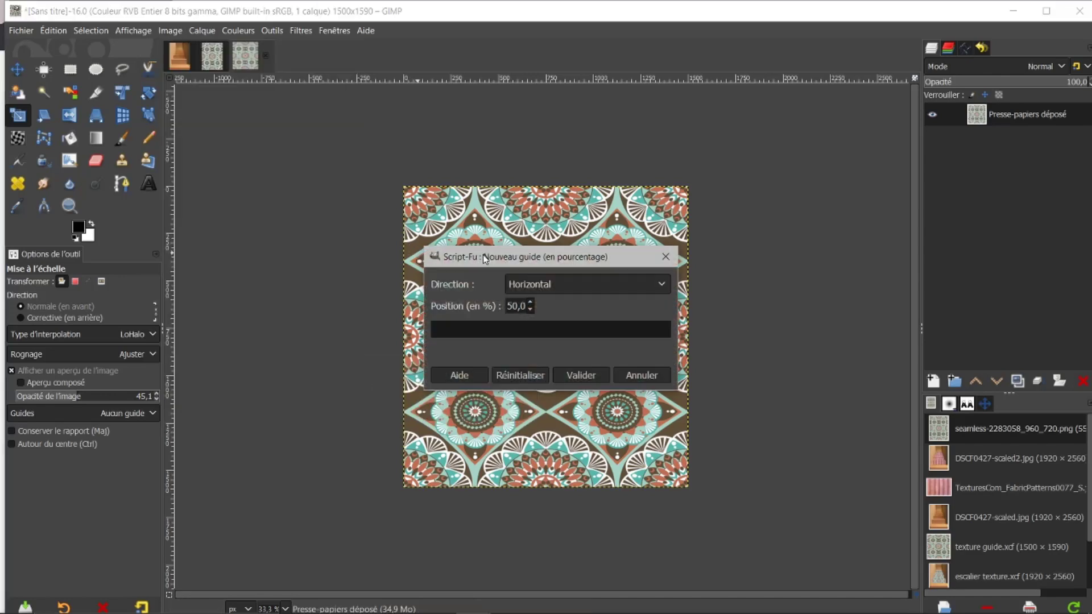
left_click_drag(529, 263, 257, 201)
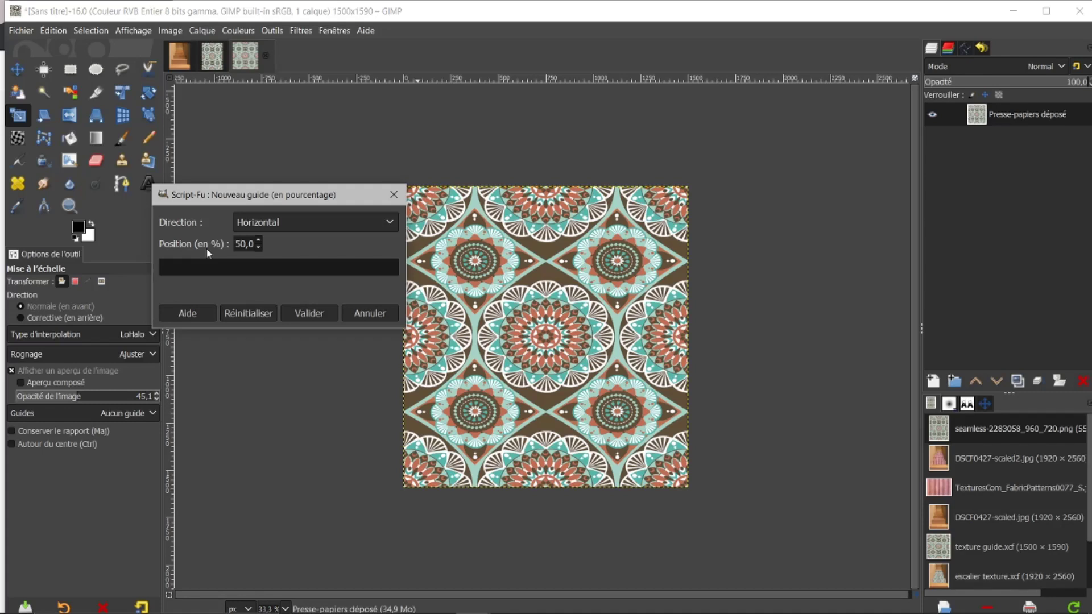
triple_click(254, 244)
type("0,00")
left_click(309, 314)
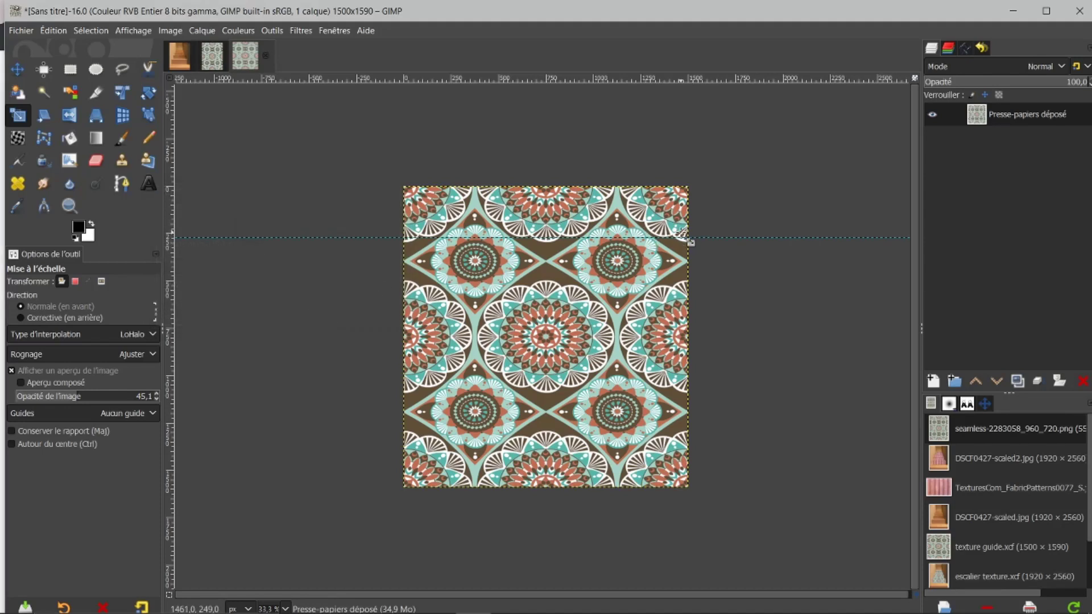
Add a second horizontal guide at 34% in the untitled 1500 × 1590 pattern image.
left_click(161, 29)
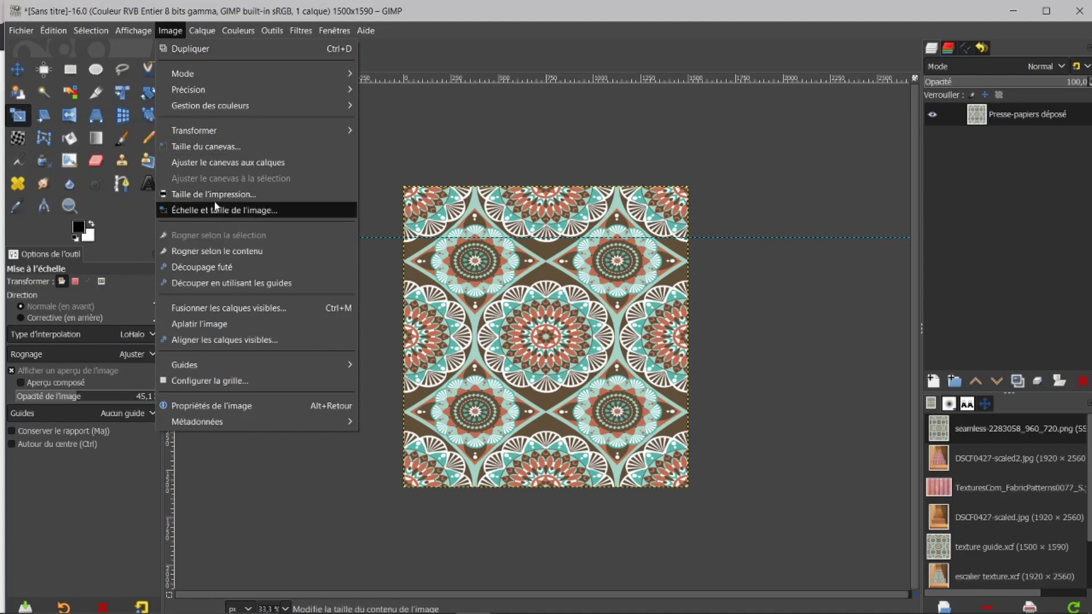
mouse_move(295, 367)
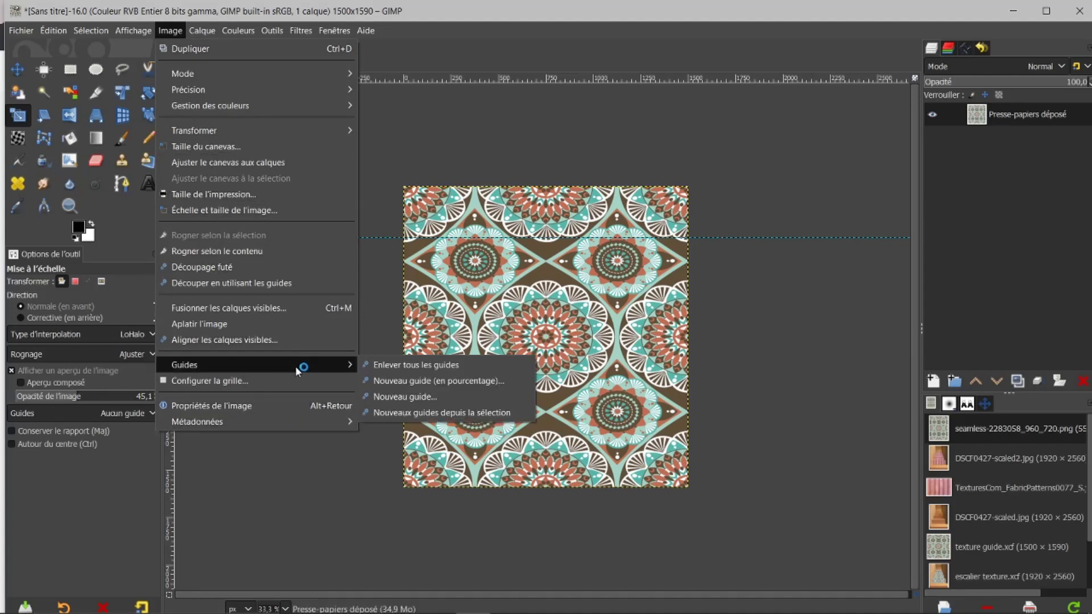
left_click(378, 382)
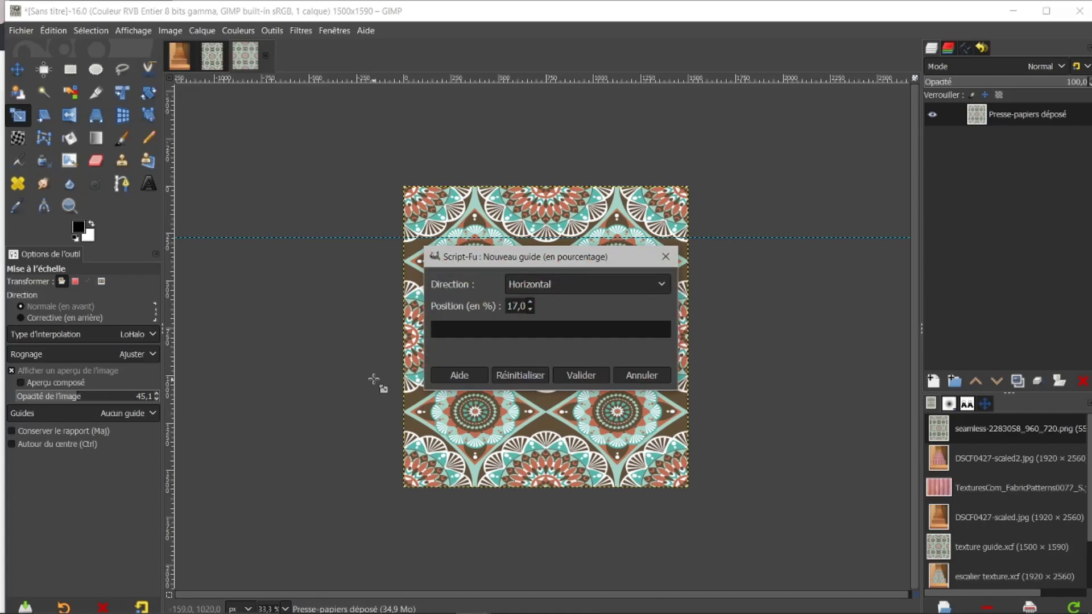
double_click(523, 306)
type("34")
left_click(581, 375)
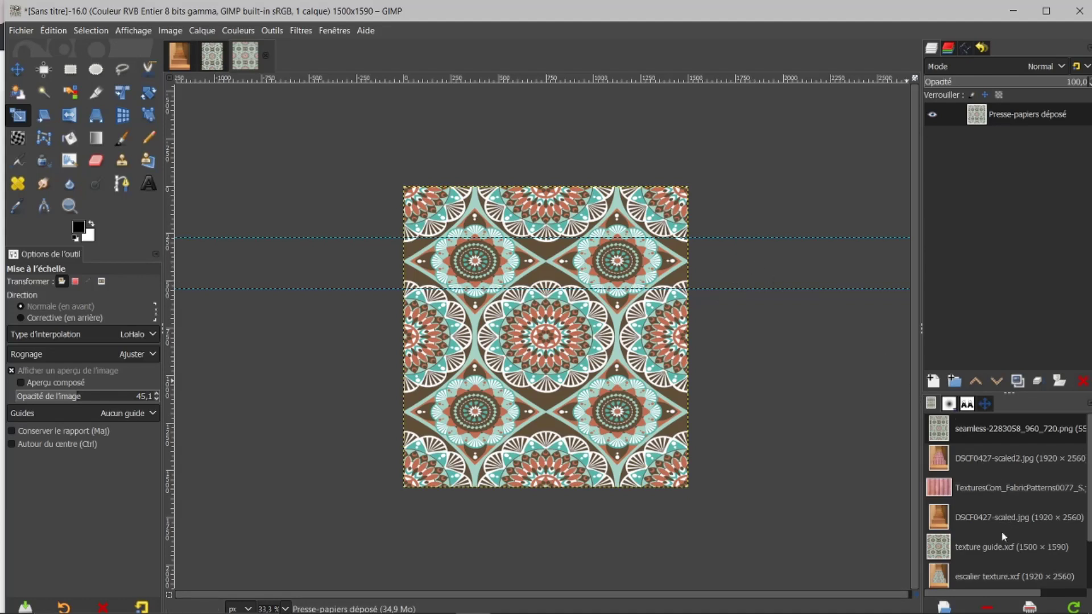
Open texture guide.xcf in place of the untitled pattern image, discarding that image's changes, and close the seamless-2283058_960_720 image.
double_click(988, 545)
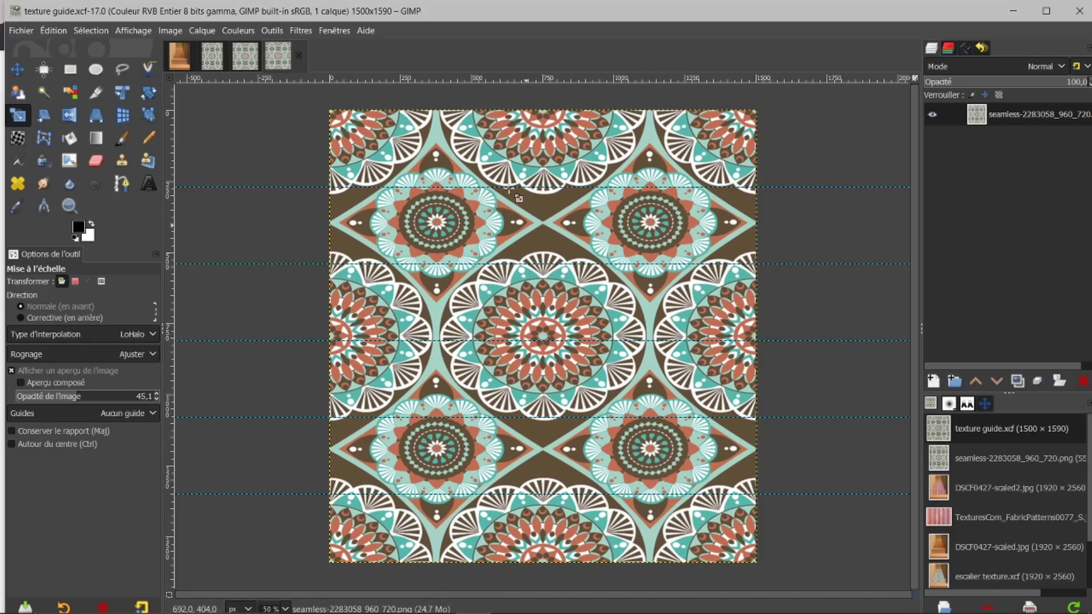
left_click(244, 56)
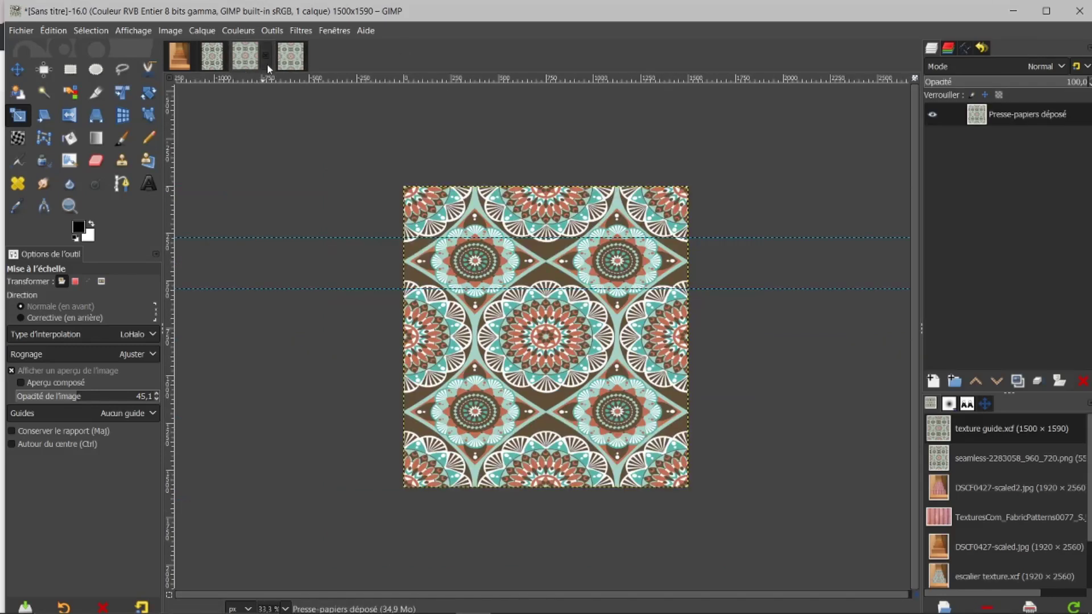
left_click(268, 58)
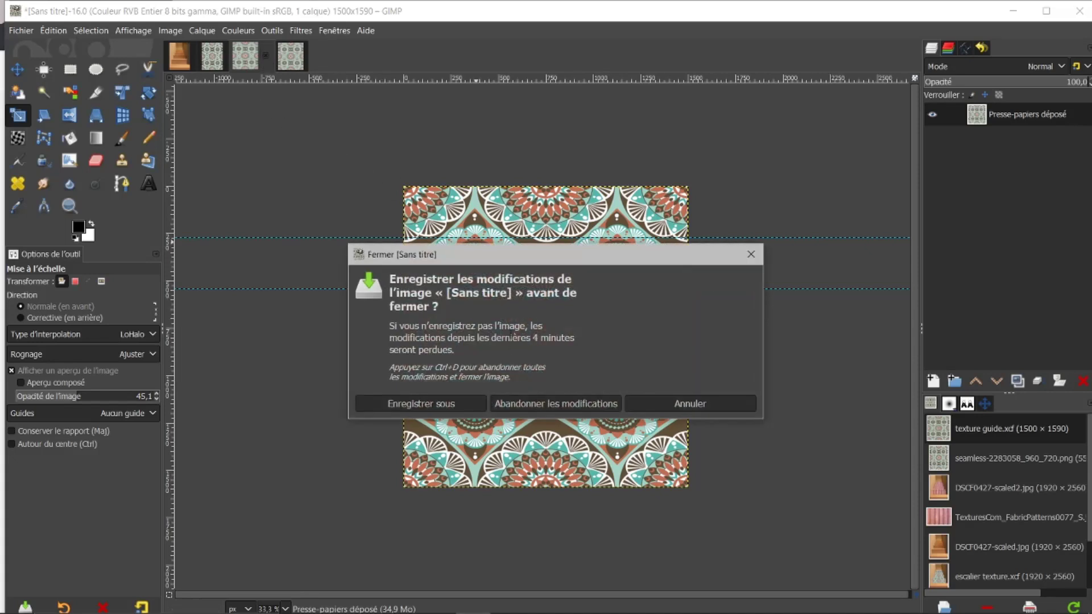
left_click(531, 404)
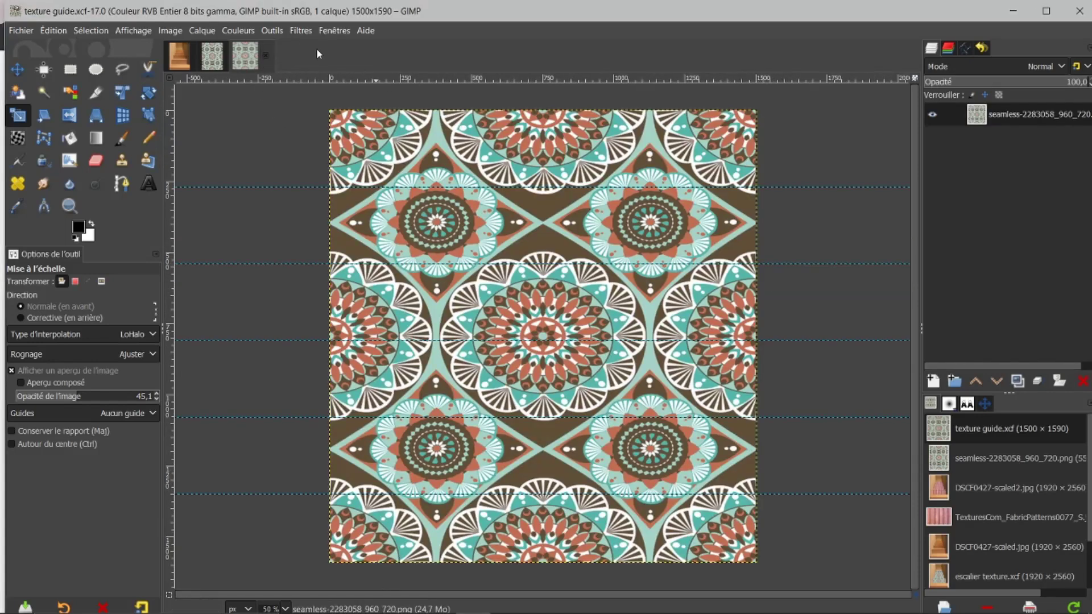
left_click(214, 54)
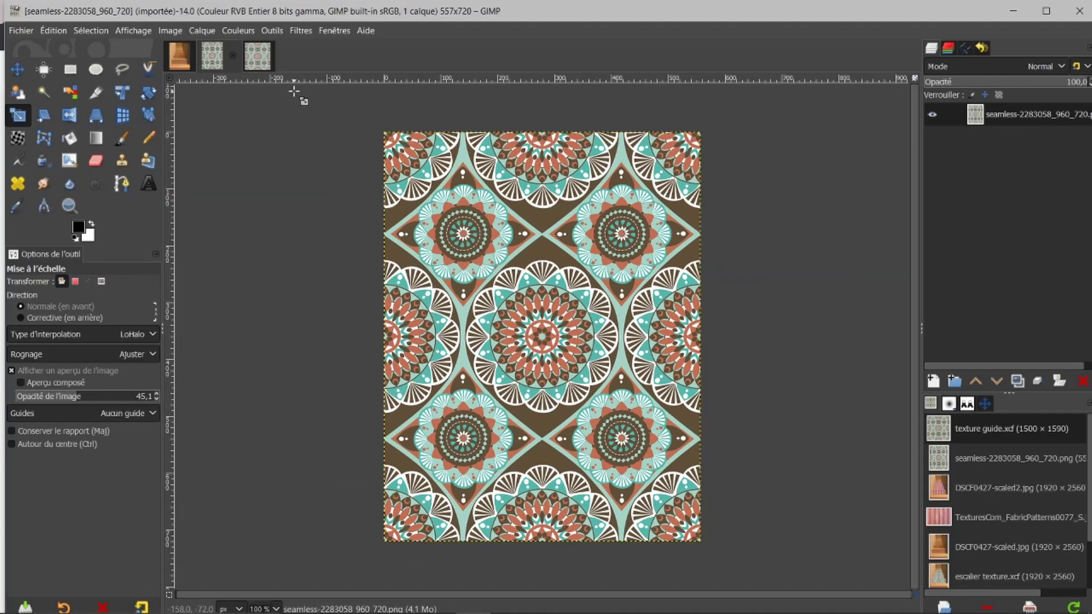
left_click(234, 56)
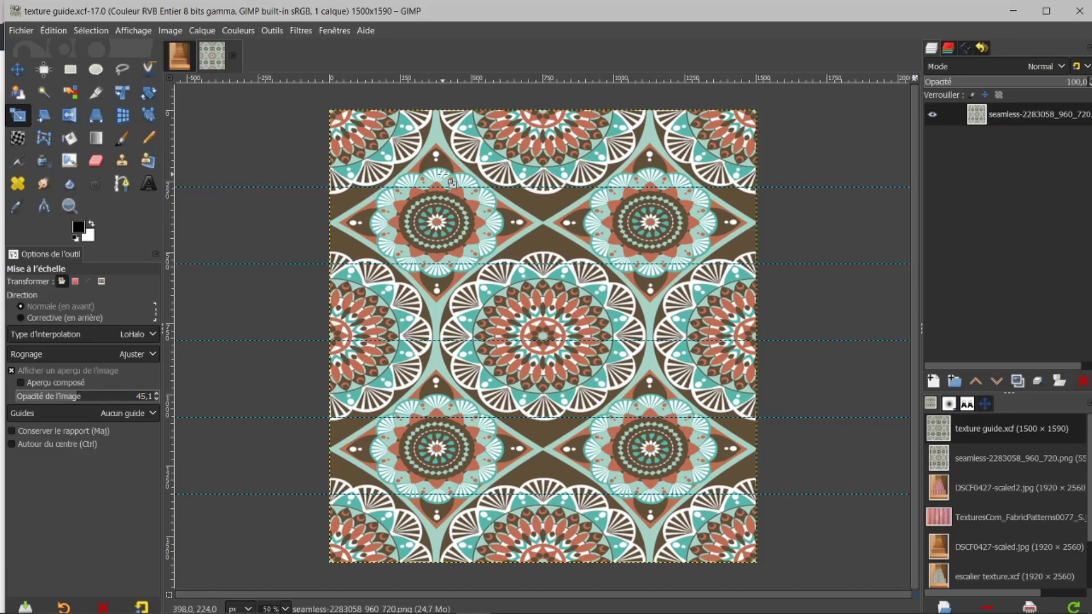
Slice texture guide.xcf into separate strip images along its guides and check the first strip against the full pattern.
left_click(170, 32)
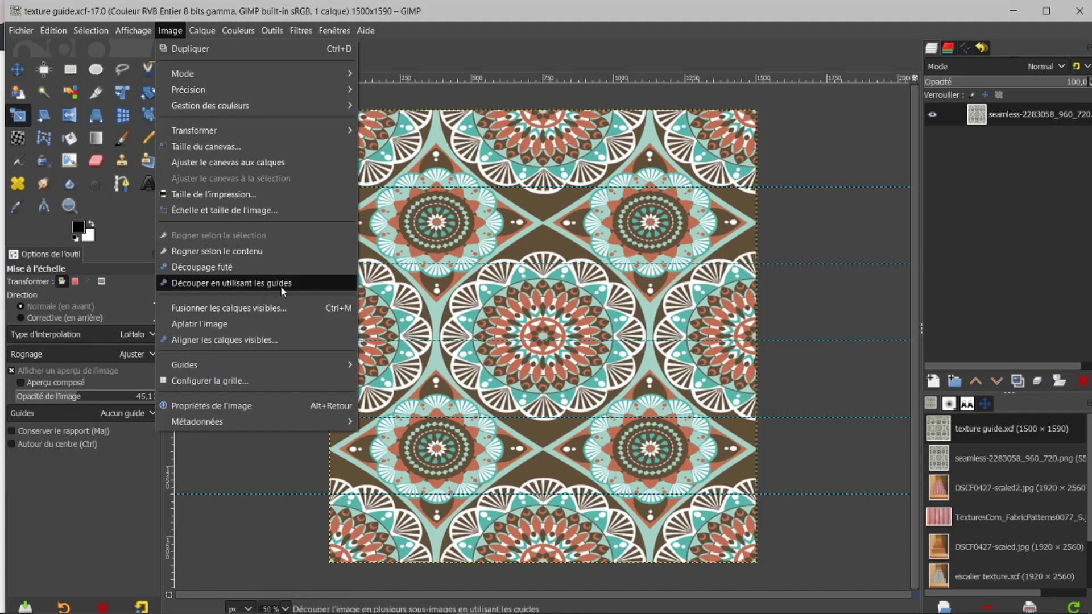
left_click(219, 282)
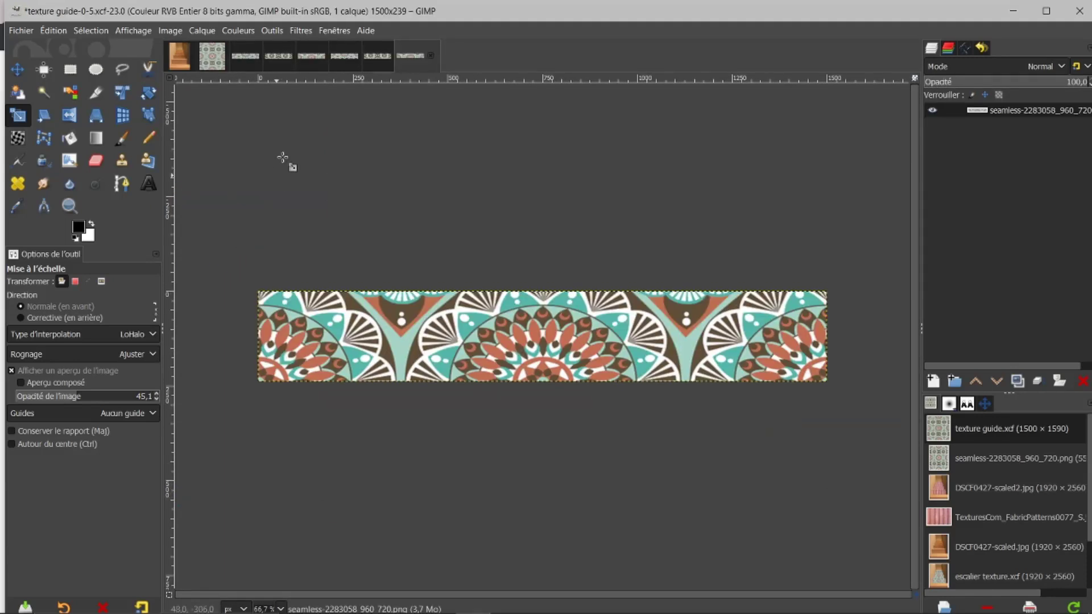
left_click(244, 56)
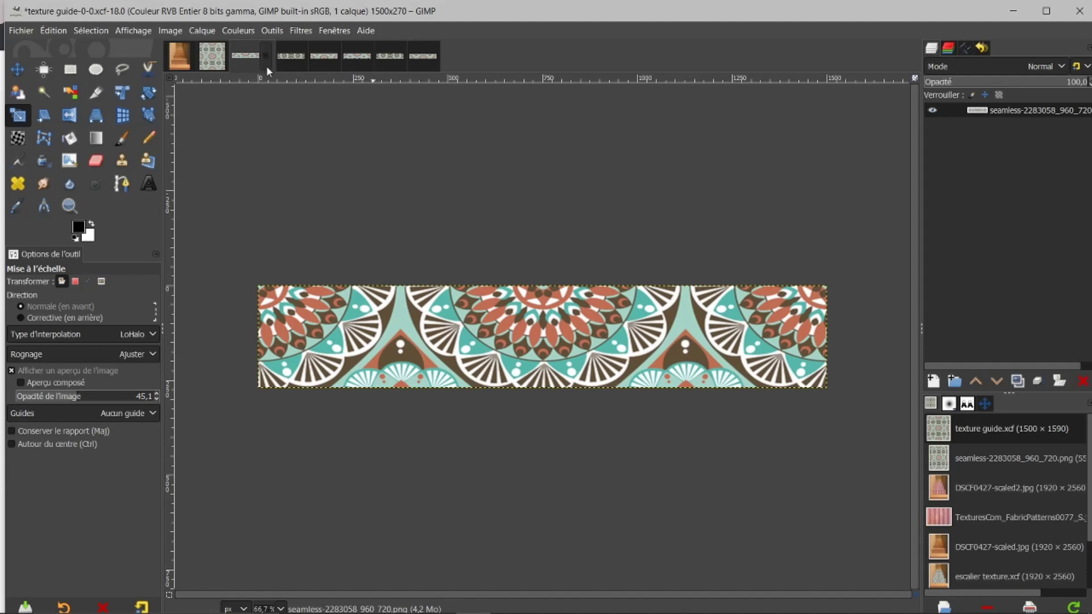
left_click(216, 56)
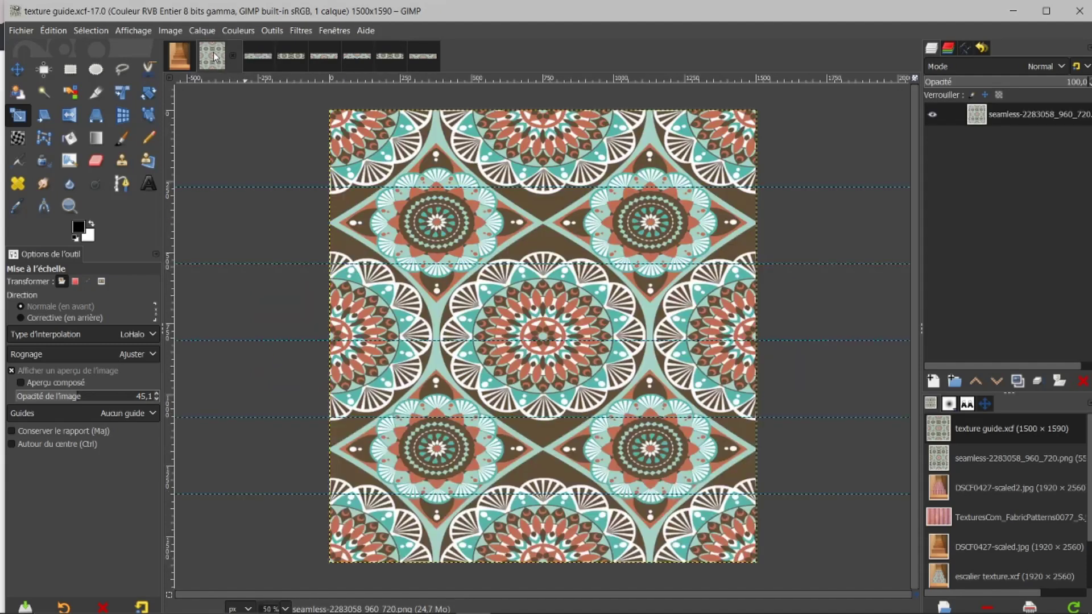
Add the first strip, texture guide-0-0, to the staircase image as a new layer and delete the old full pattern layer.
left_click(259, 56)
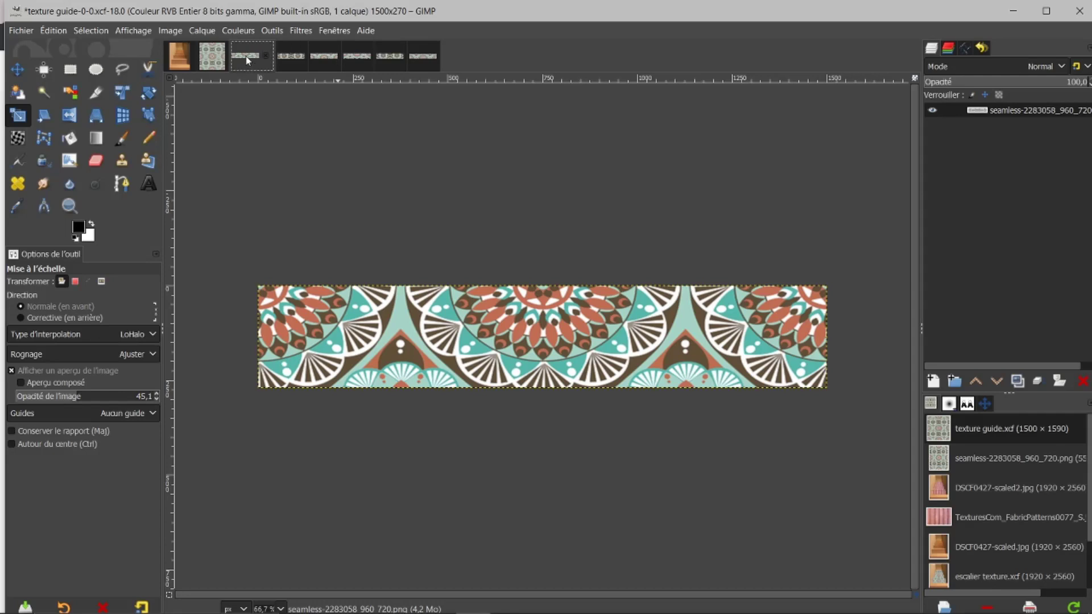
left_click_drag(246, 56, 618, 270)
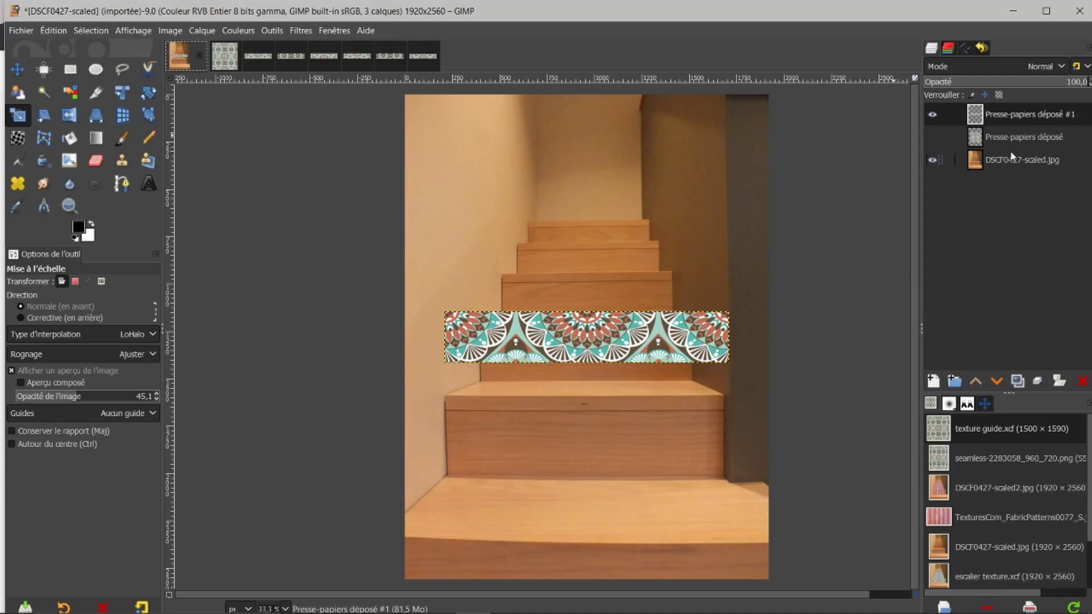
left_click(975, 140)
left_click(934, 137)
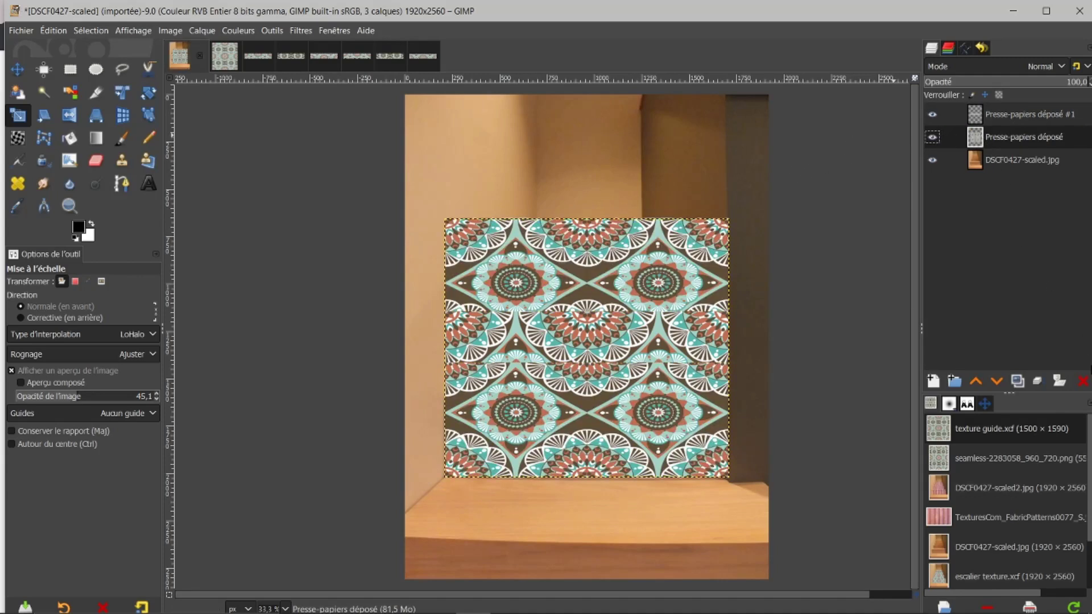
left_click(1083, 381)
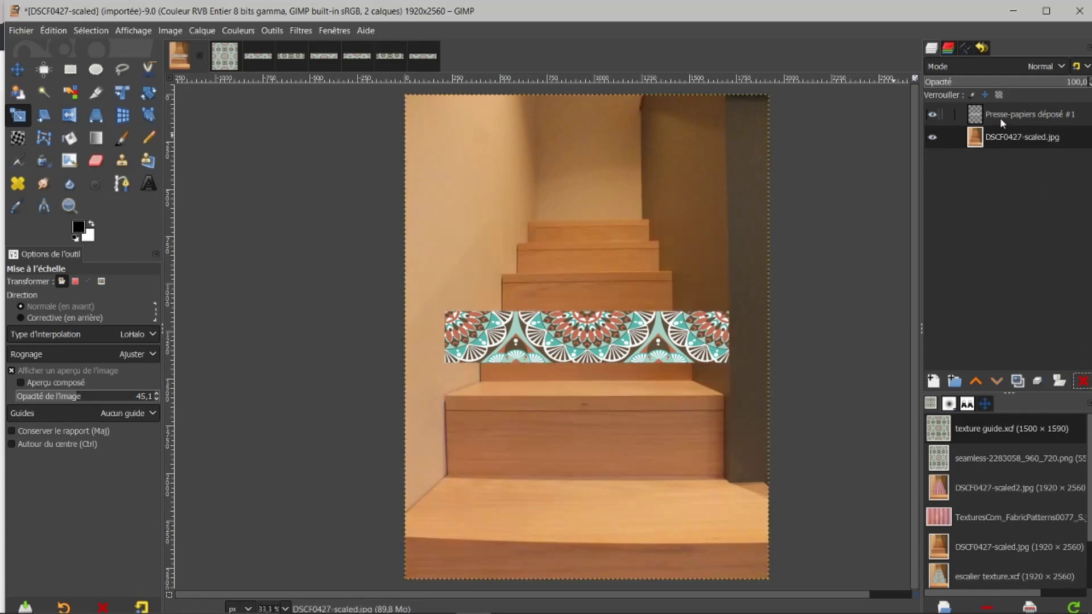
Move the strip layer up over the staircase's highest step and lower its opacity to 22.8.
left_click(986, 116)
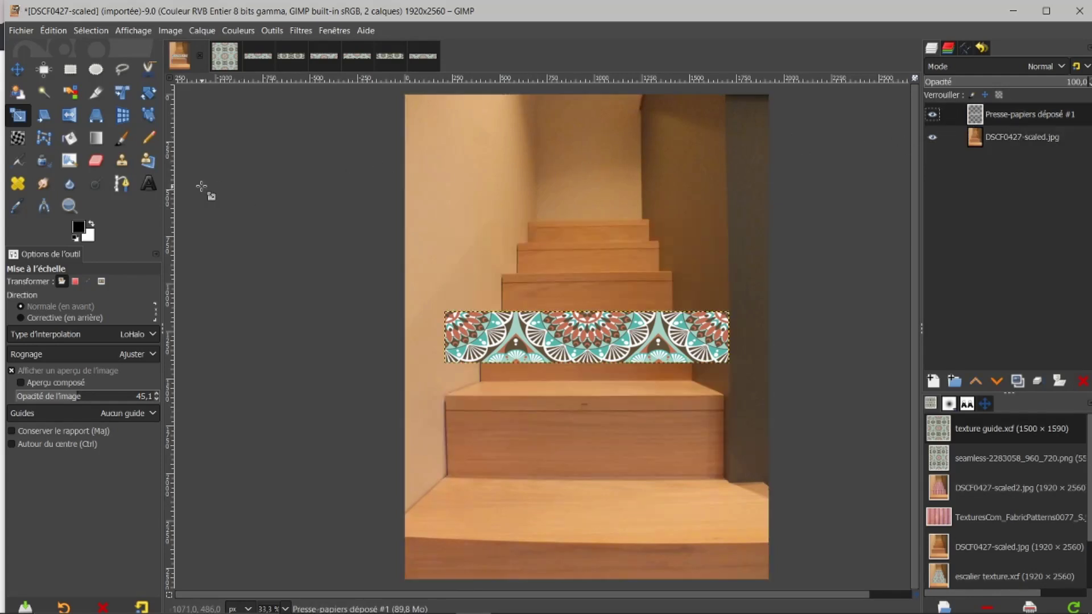
left_click(25, 70)
left_click_drag(612, 355, 611, 254)
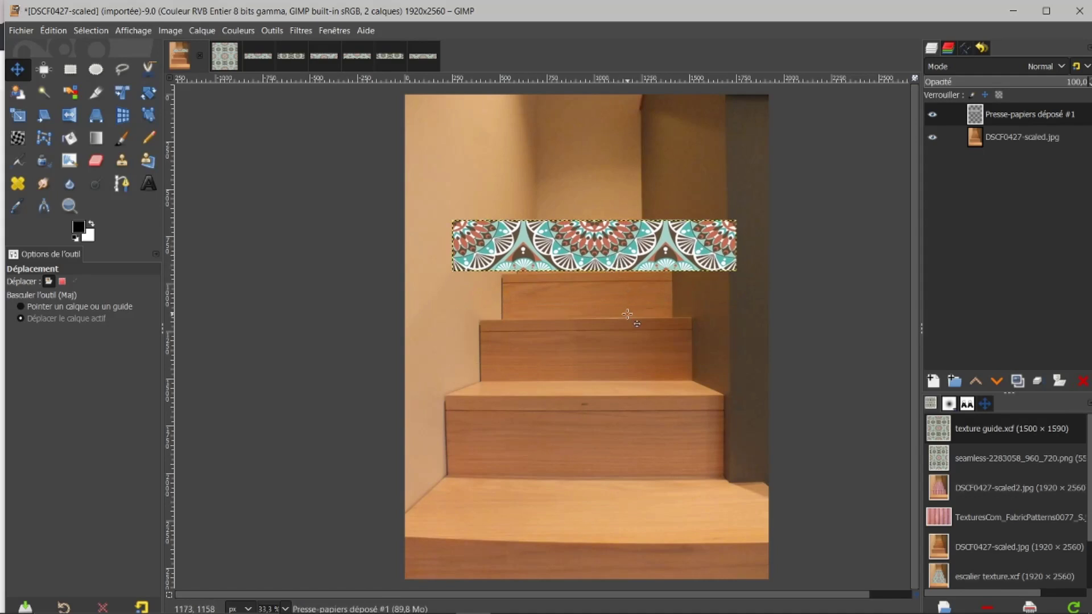
key("alt")
scroll(626, 316, "up", 2)
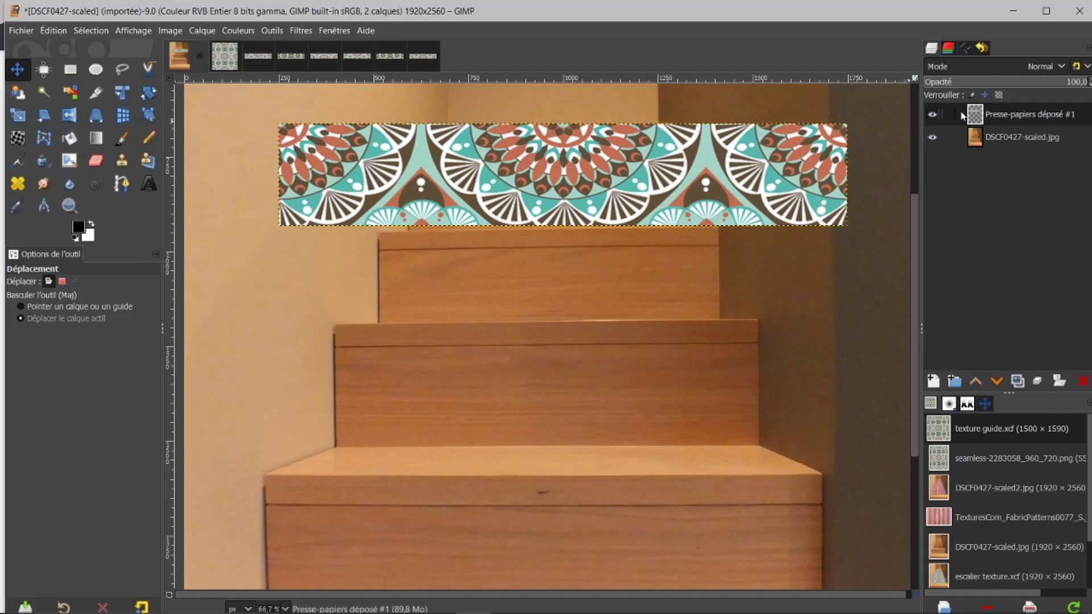
left_click_drag(992, 85, 967, 82)
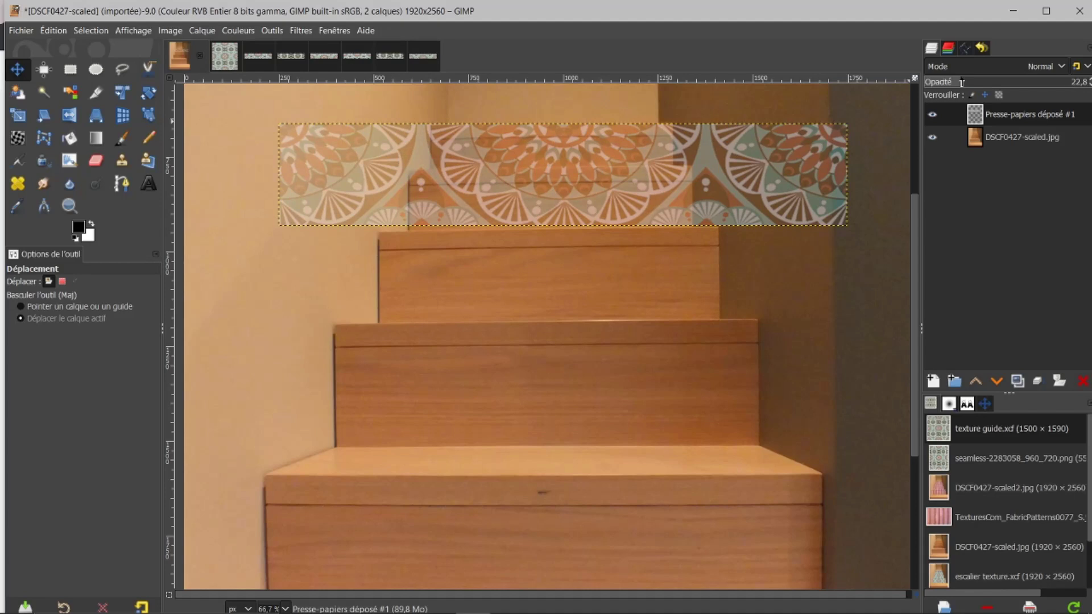
scroll(709, 154, "up", 1)
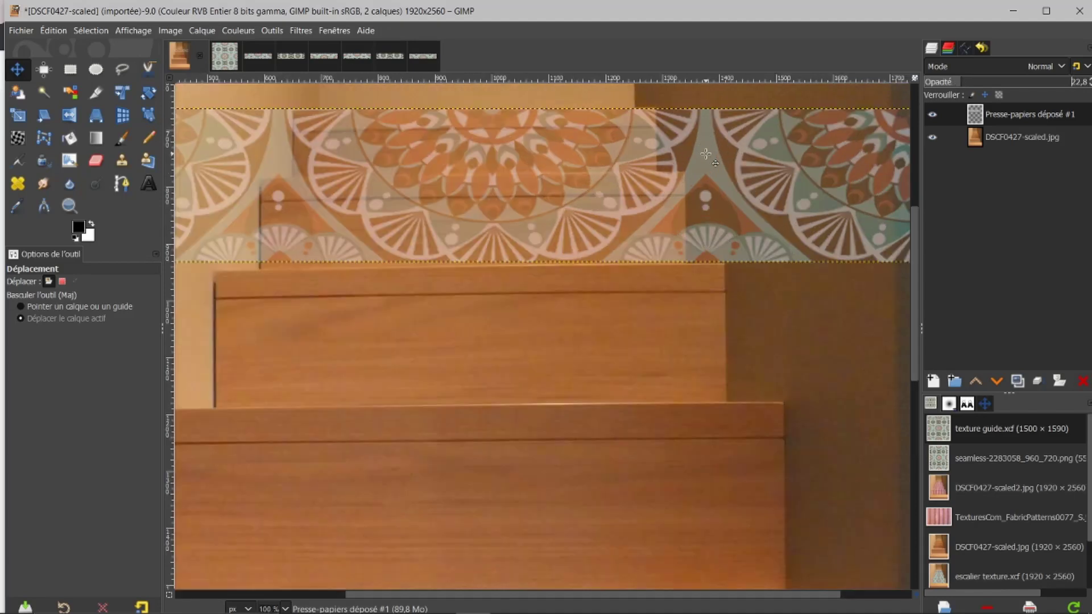
left_click_drag(913, 233, 911, 208)
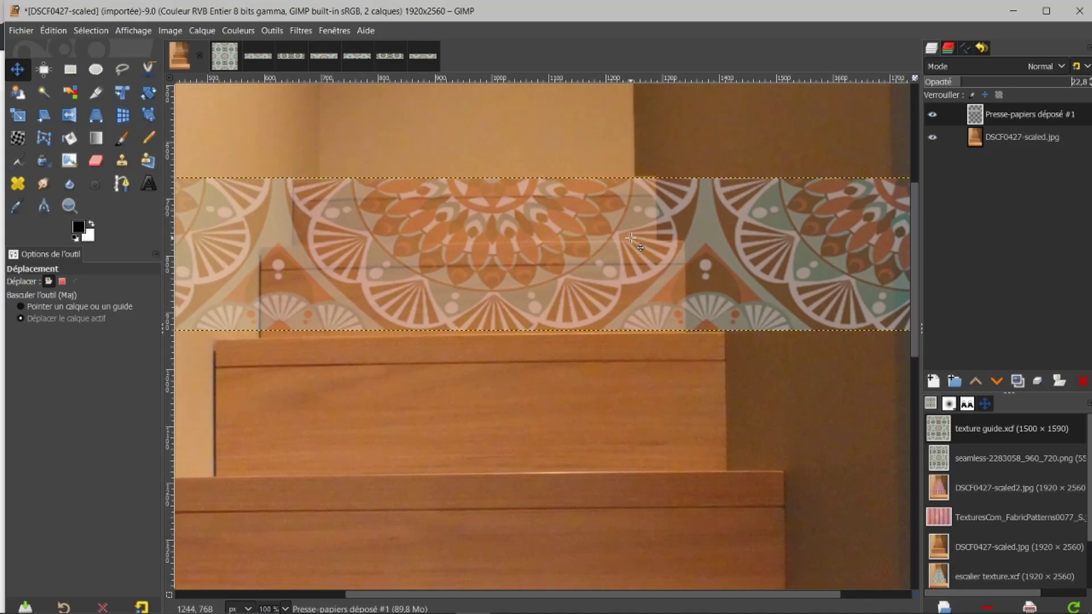
scroll(631, 237, "down", 1)
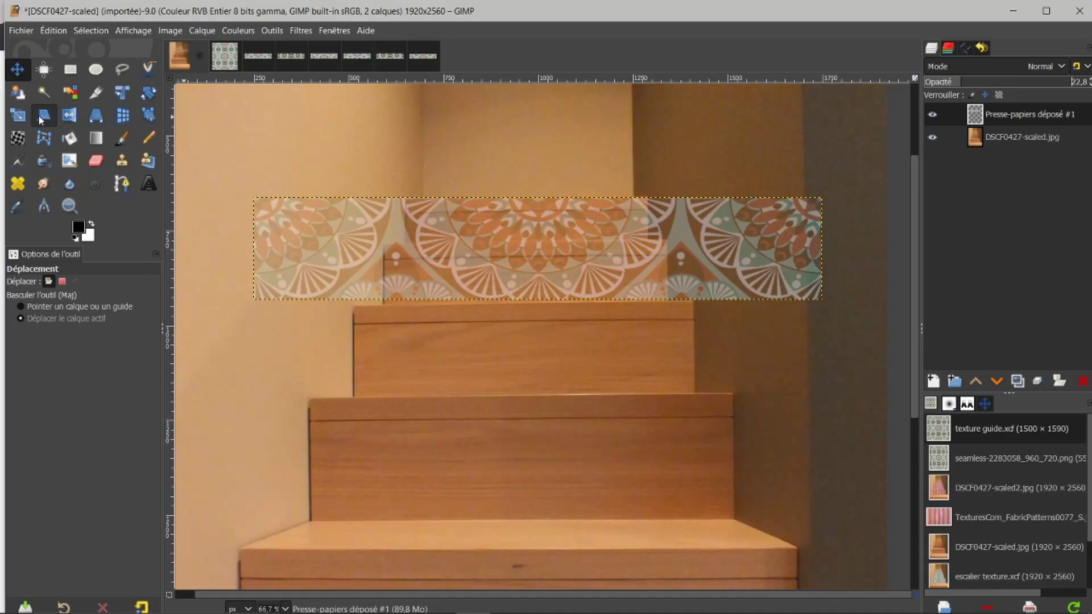
Scale the strip layer to 642 × 120 px to fit the highest step's riser and restore its opacity to 100.
left_click(17, 116)
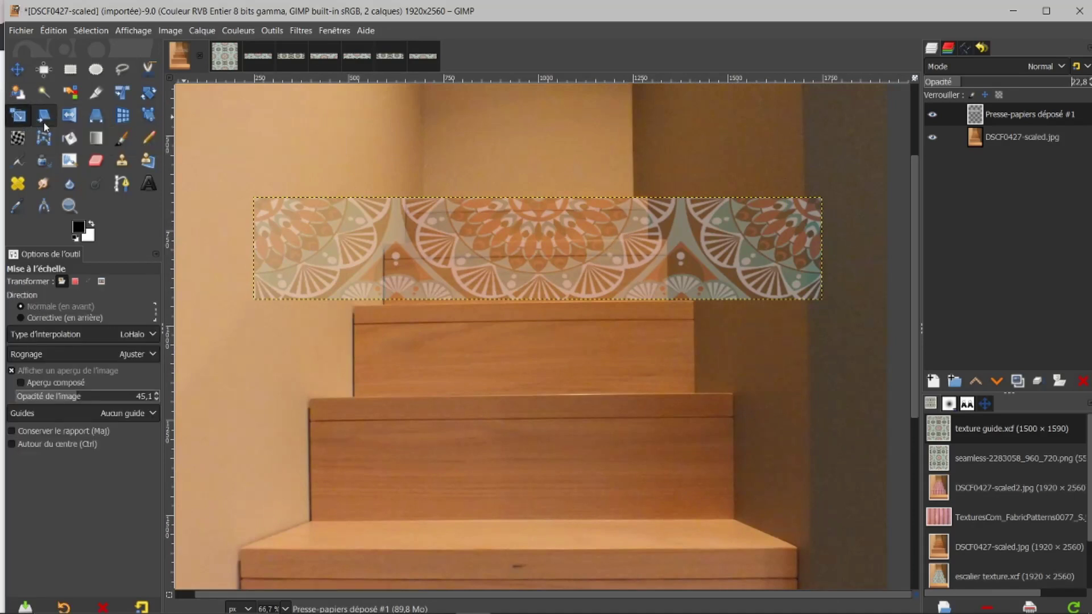
left_click(521, 247)
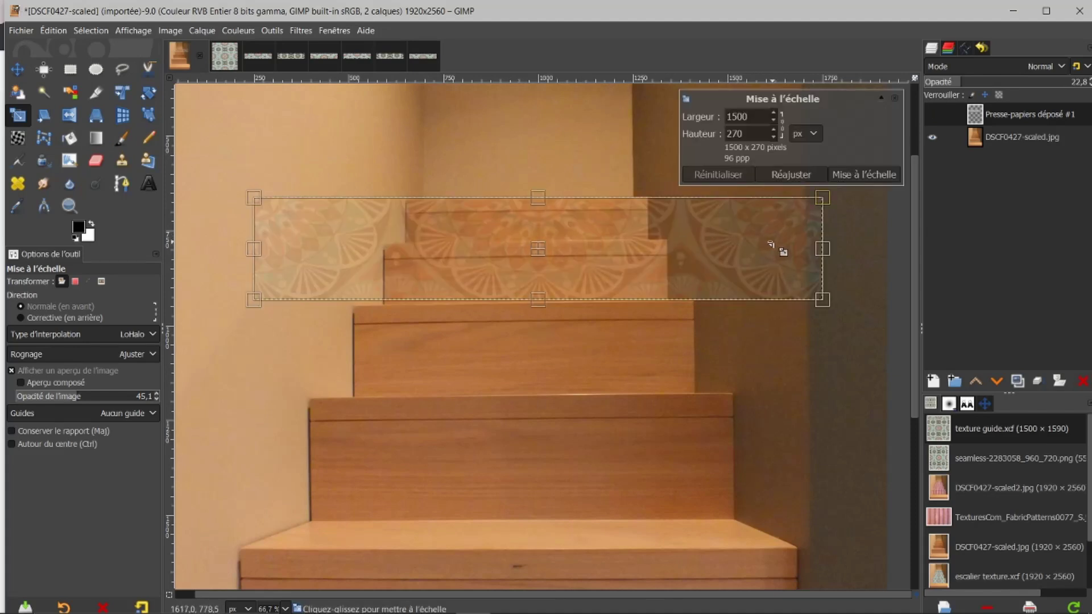
left_click_drag(823, 245, 649, 228)
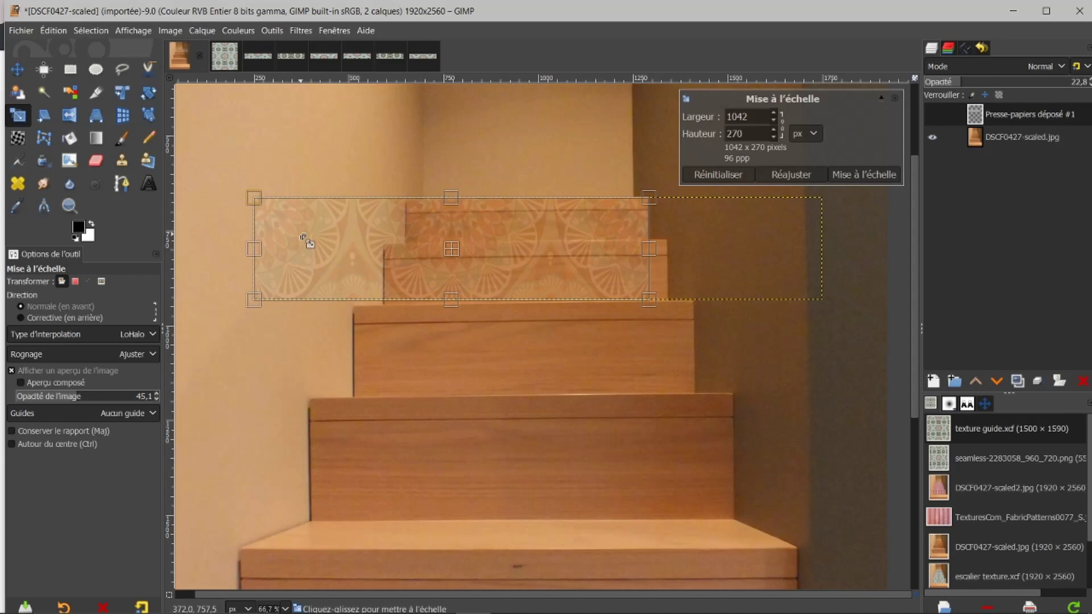
left_click_drag(256, 249, 405, 254)
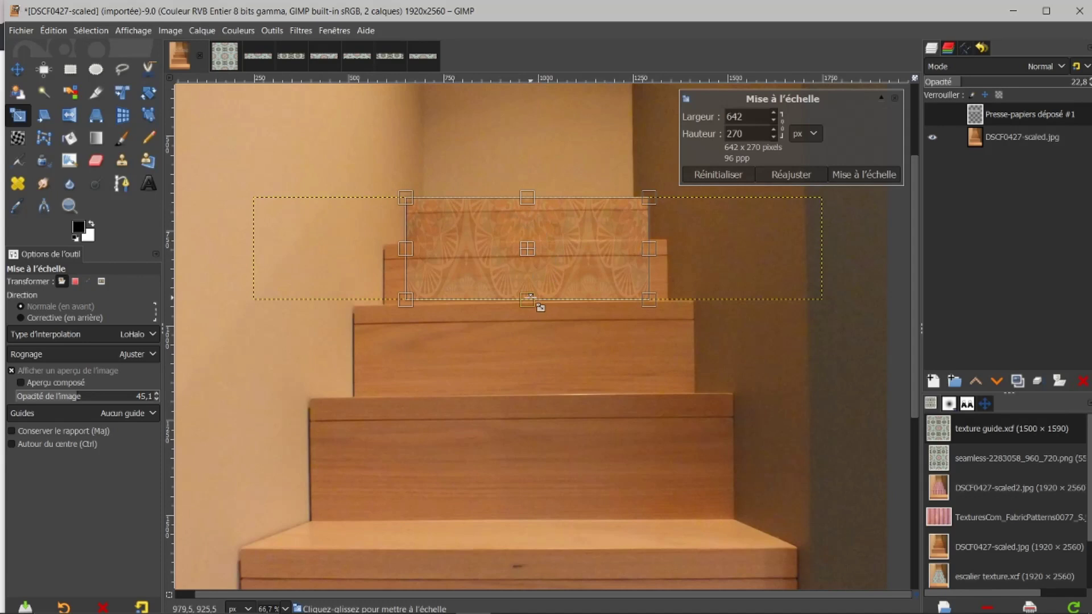
left_click_drag(537, 310, 537, 253)
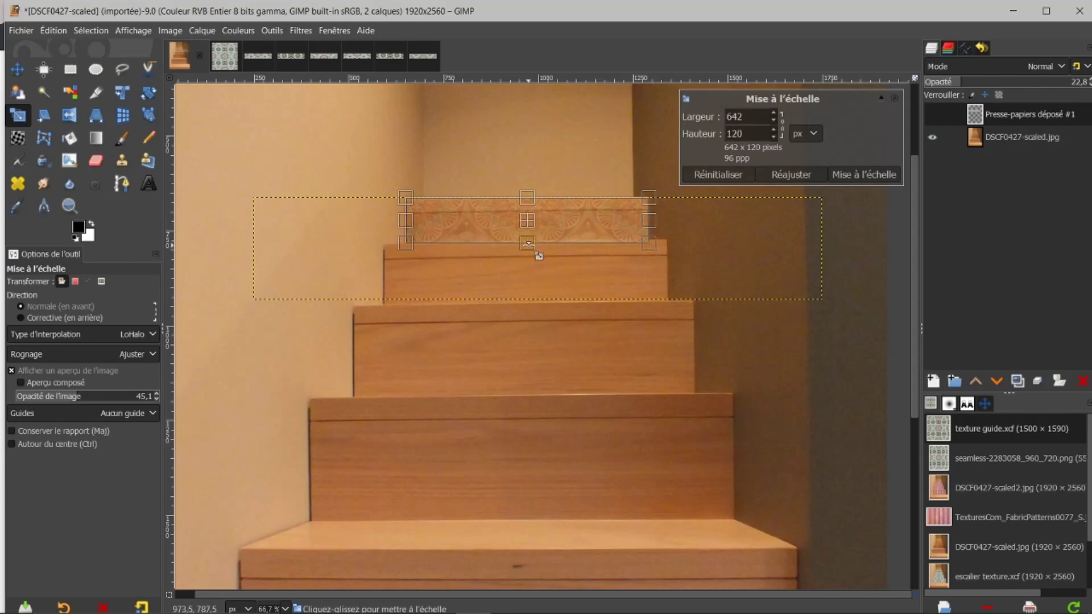
left_click(863, 177)
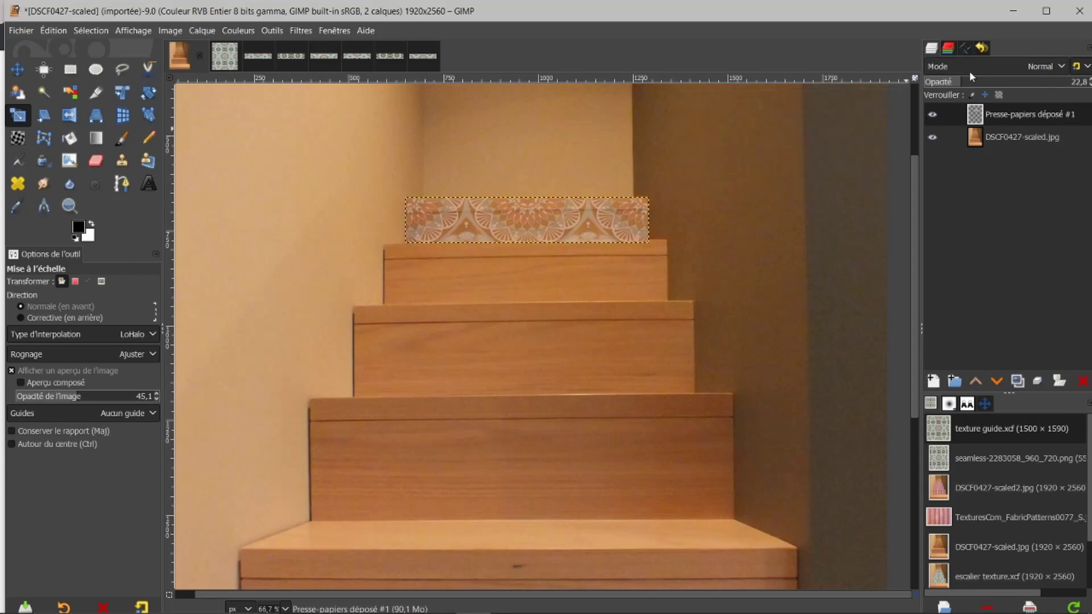
left_click_drag(969, 81, 1088, 84)
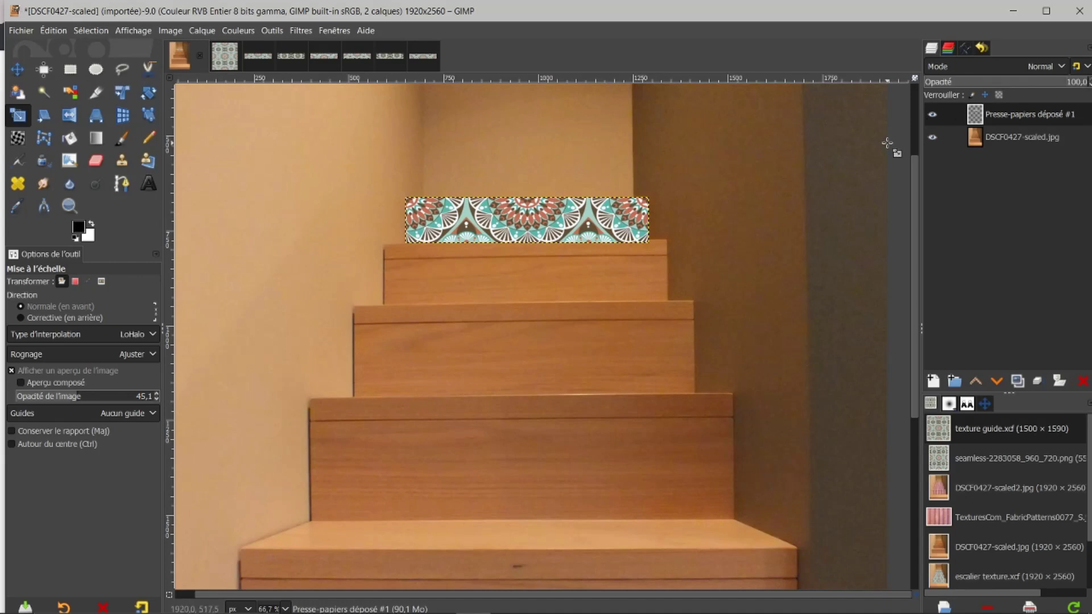
Close the used strip image texture guide-0-0.xcf, discarding its changes.
left_click(255, 55)
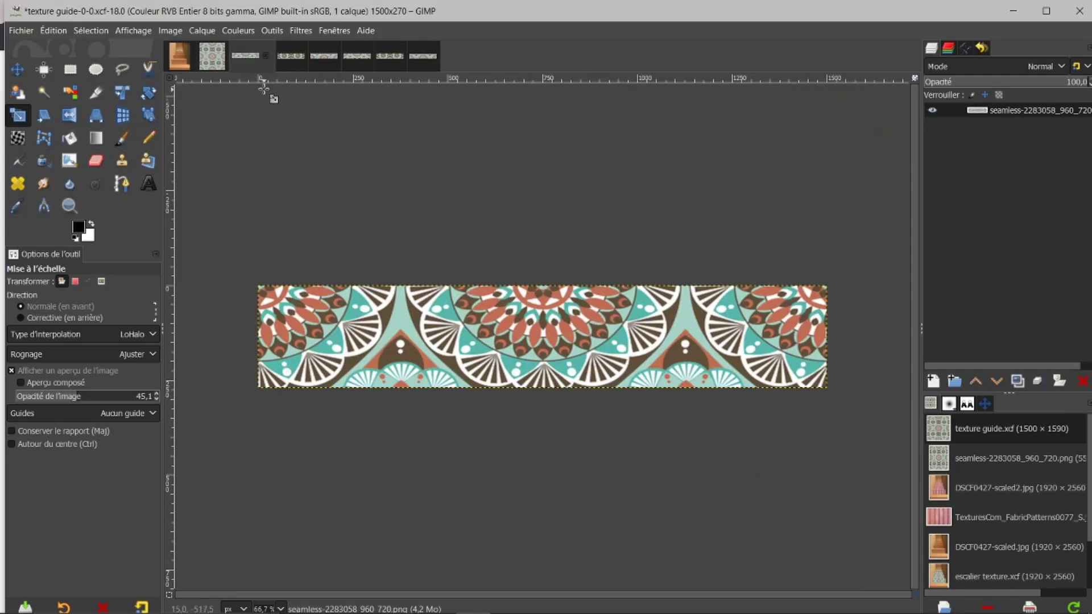
left_click(265, 55)
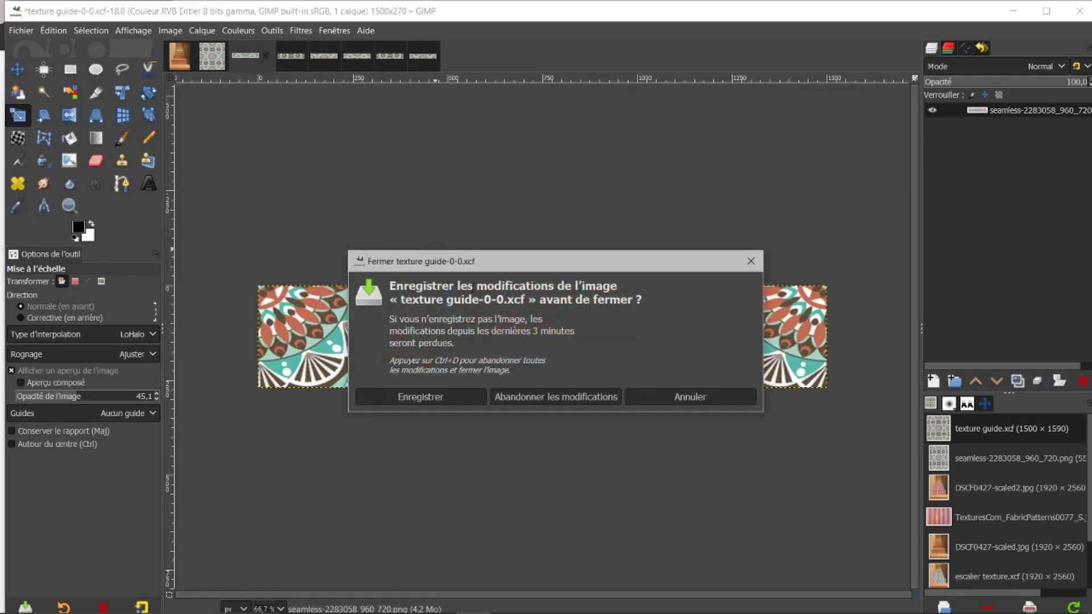
left_click(545, 396)
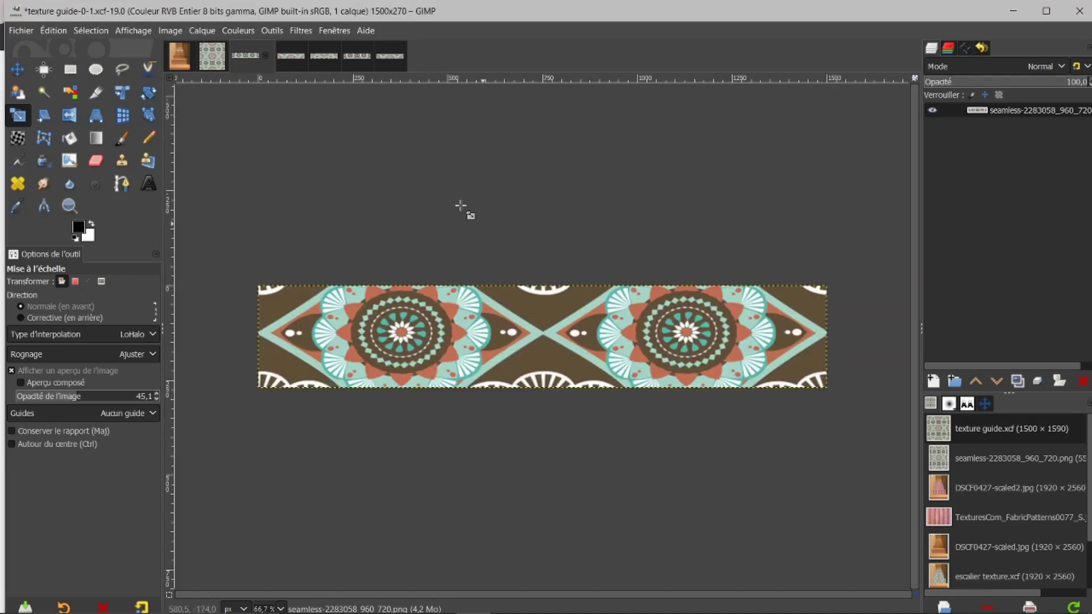
Add the strip texture guide-0-1 to the staircase image as a new layer, aligned just below the first strip at 38.4 opacity.
left_click_drag(251, 59, 537, 277)
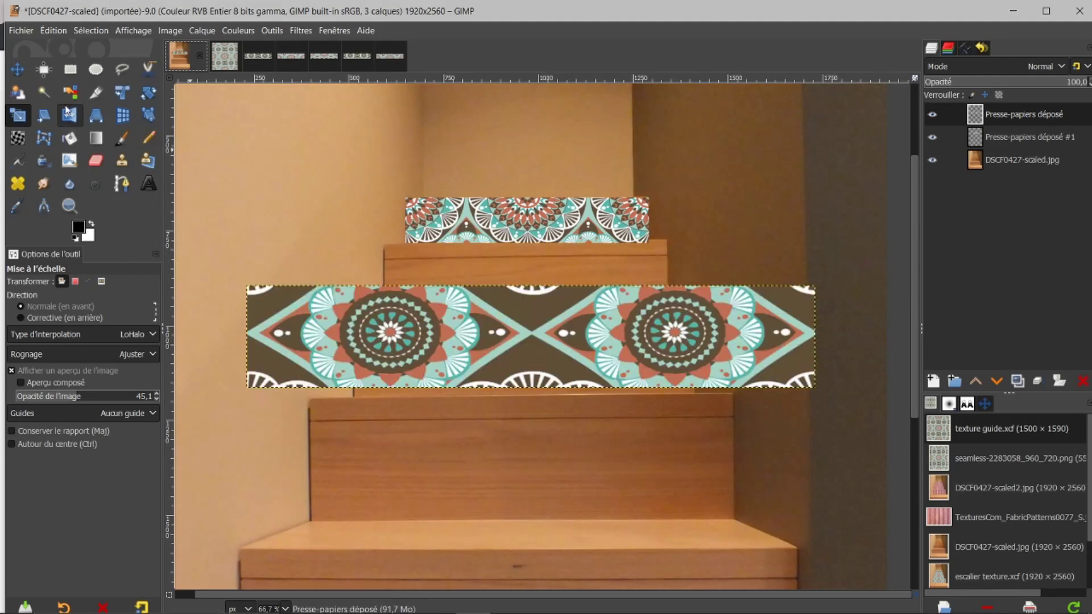
left_click(23, 71)
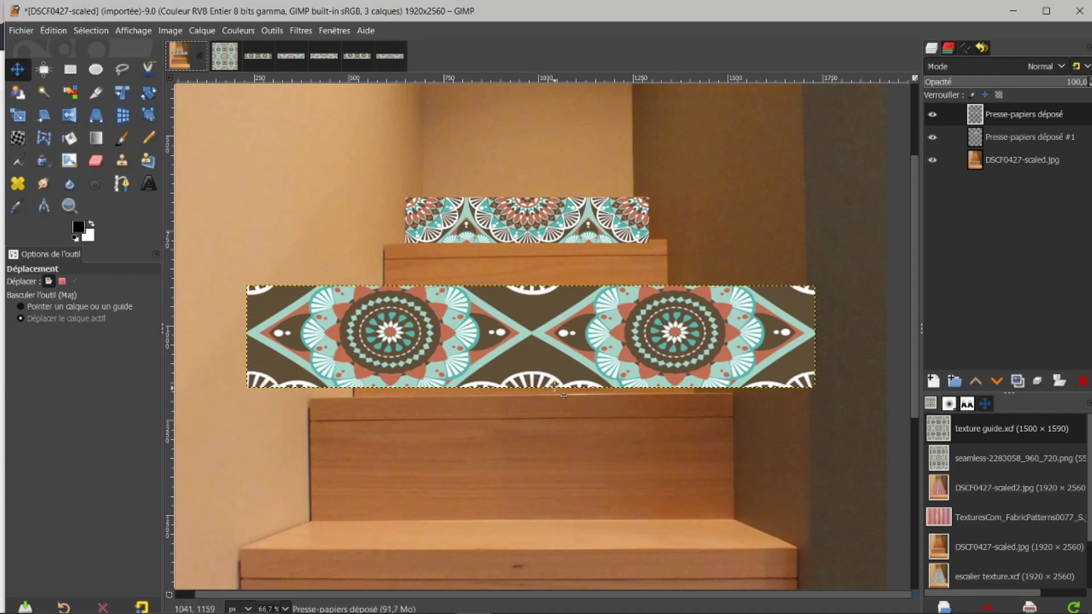
left_click_drag(552, 351, 555, 334)
left_click_drag(552, 312, 549, 311)
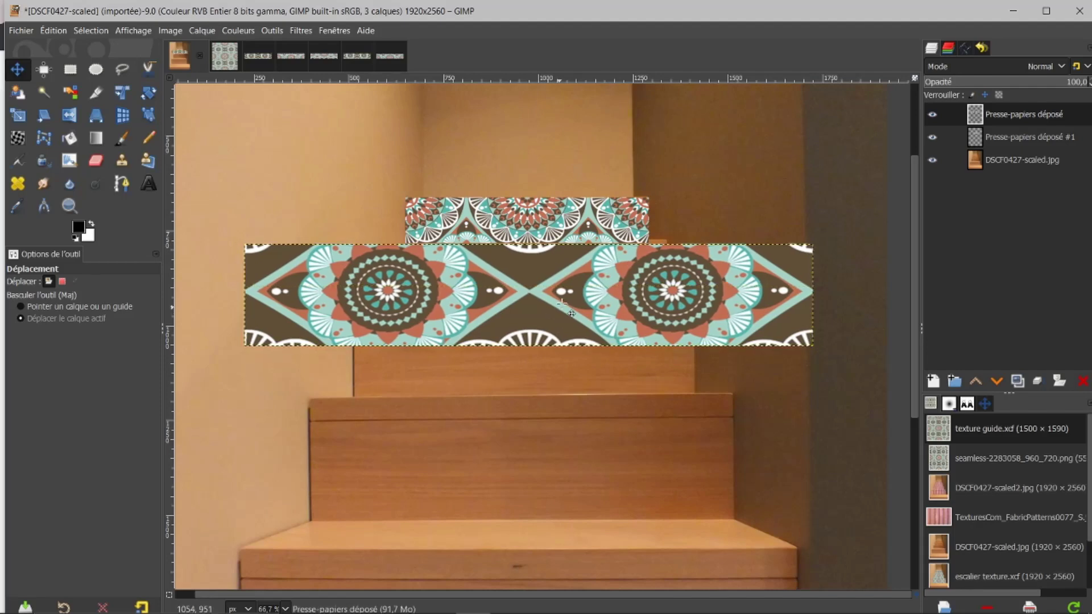
left_click(1006, 85)
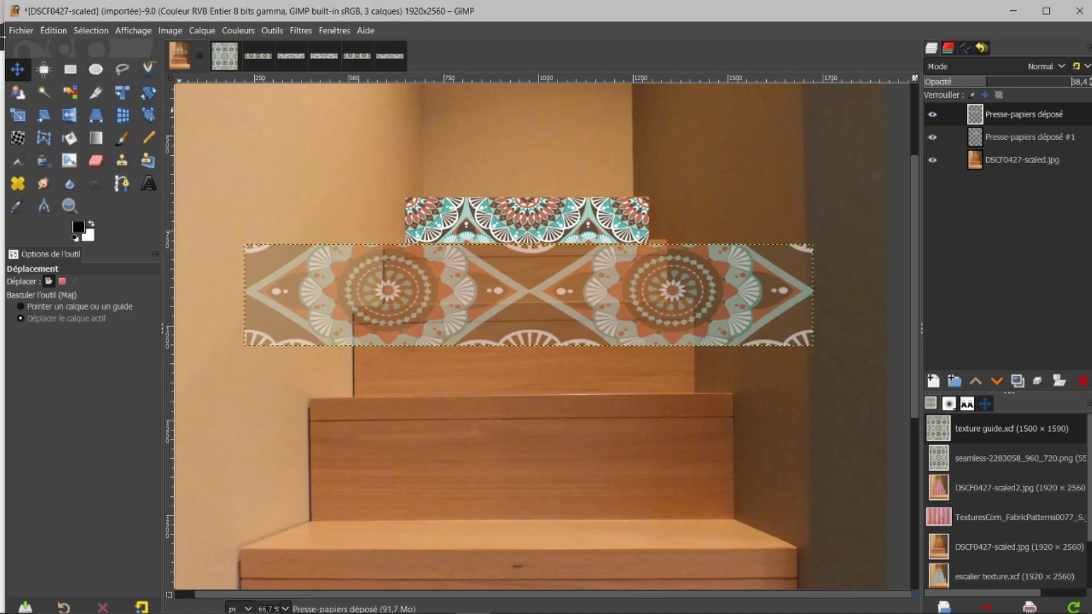
left_click_drag(555, 305, 546, 299)
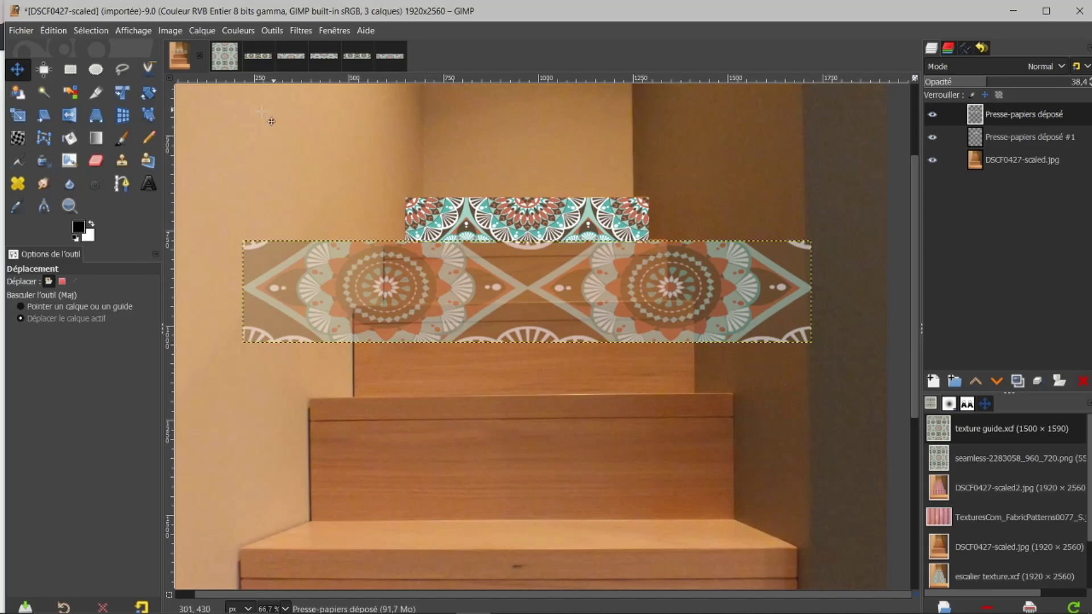
Scale the second strip layer to 750 × 168 px to fit the second-highest step's riser and restore its opacity to 100.
left_click(19, 117)
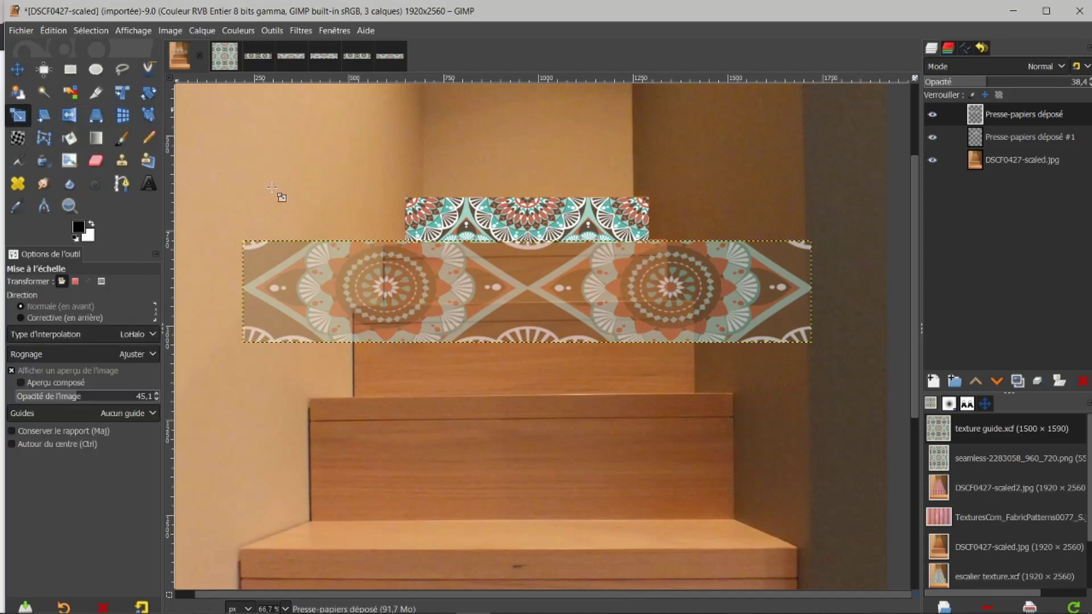
left_click(586, 306)
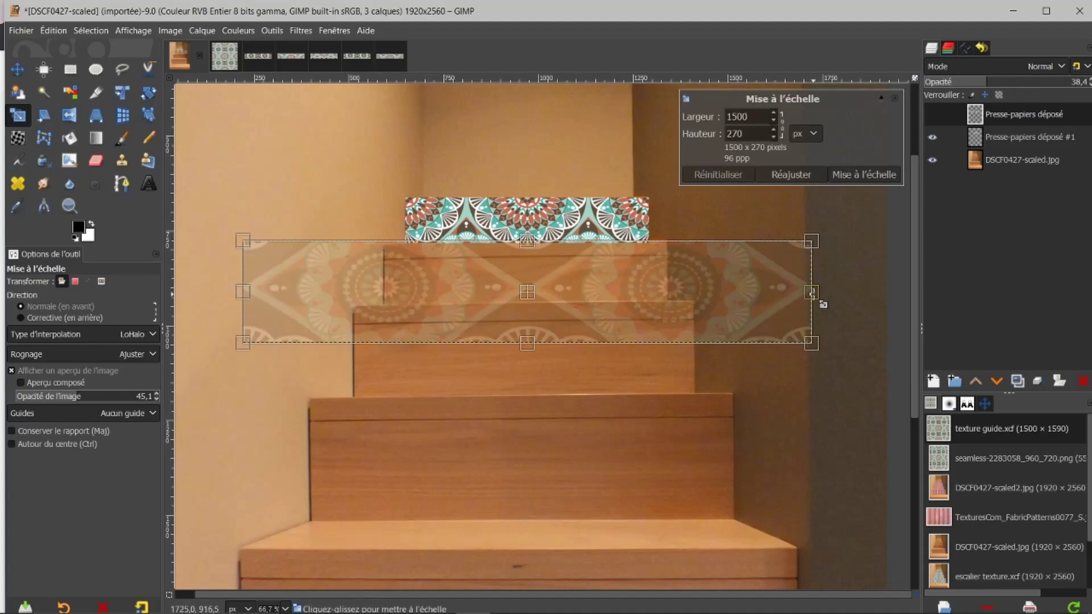
left_click_drag(809, 293, 667, 292)
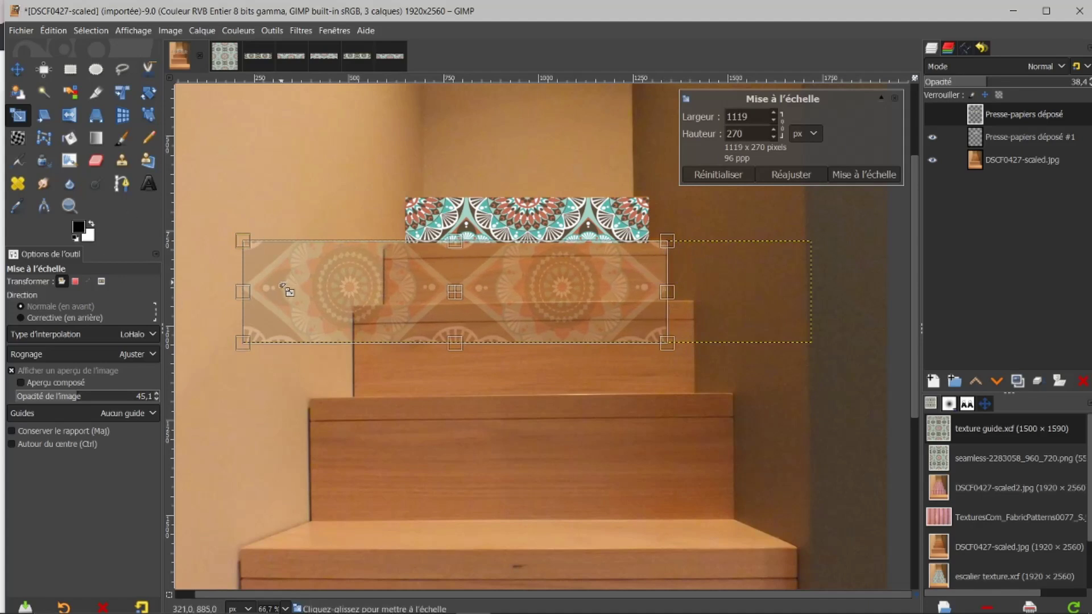
left_click_drag(241, 292, 380, 325)
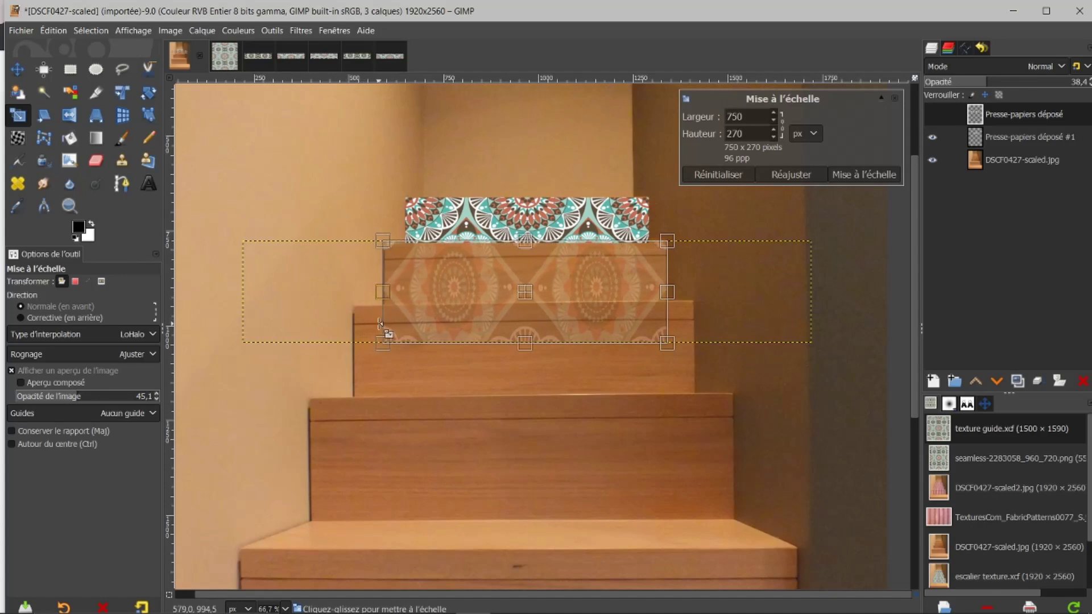
left_click_drag(526, 344, 536, 305)
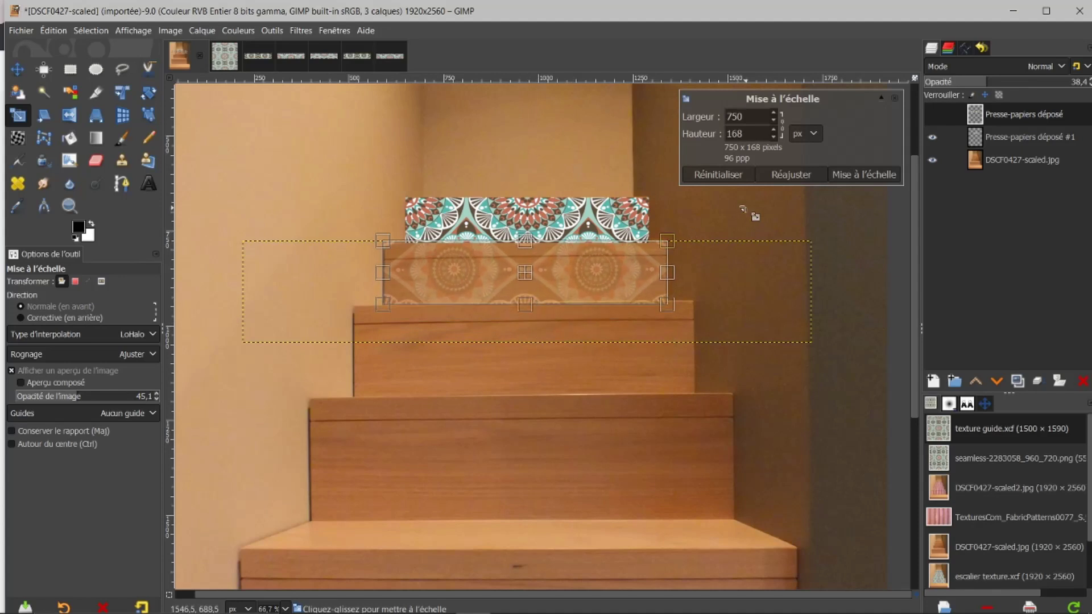
left_click(838, 172)
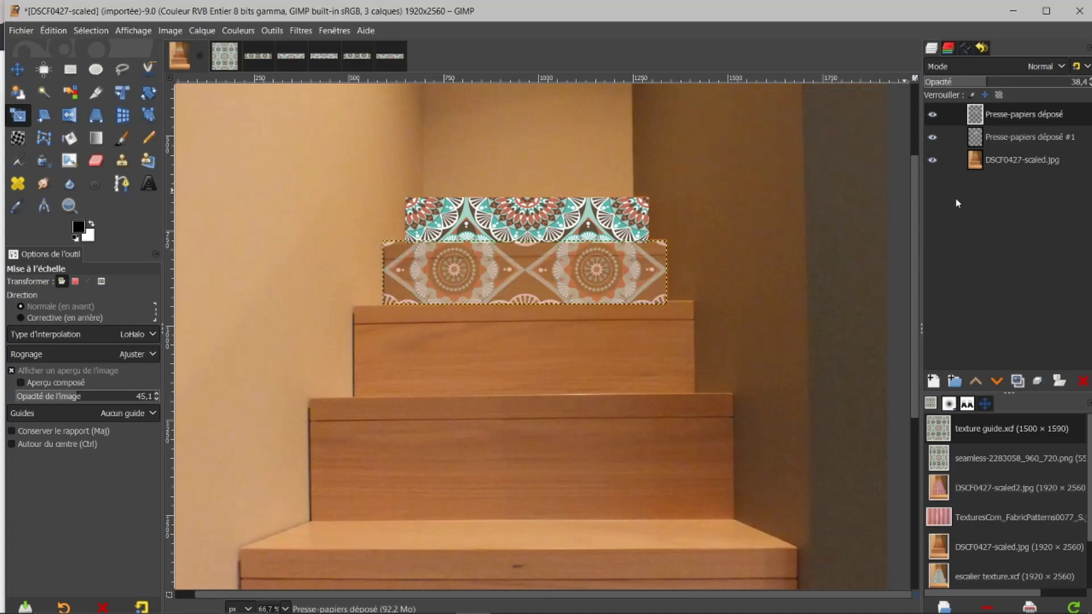
left_click_drag(988, 83, 1091, 84)
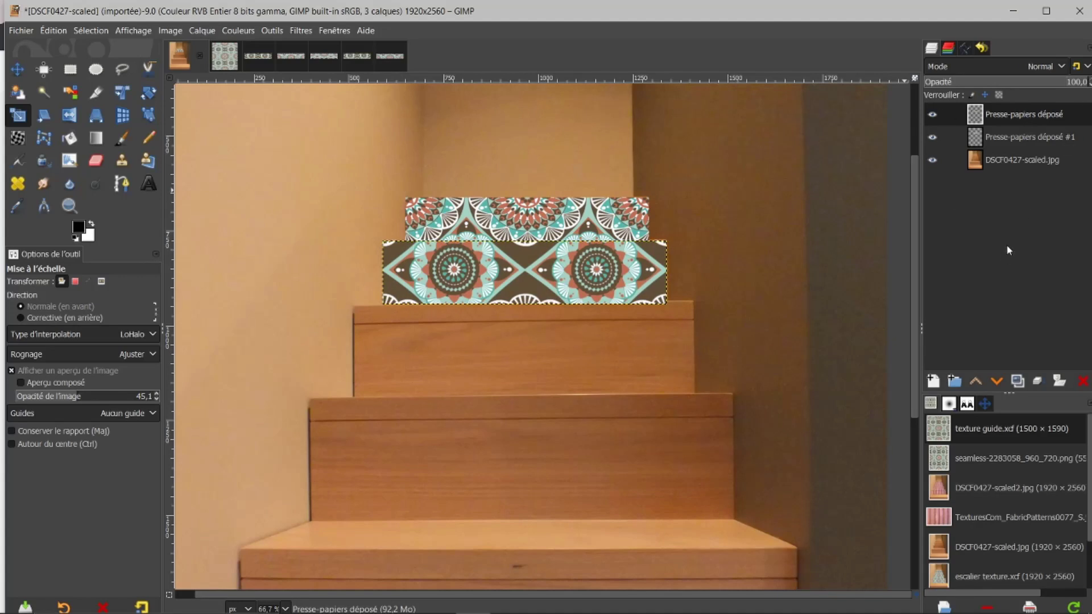
Close the used strip image texture guide-0-1.xcf, discarding its changes, and return to the staircase image.
left_click(258, 56)
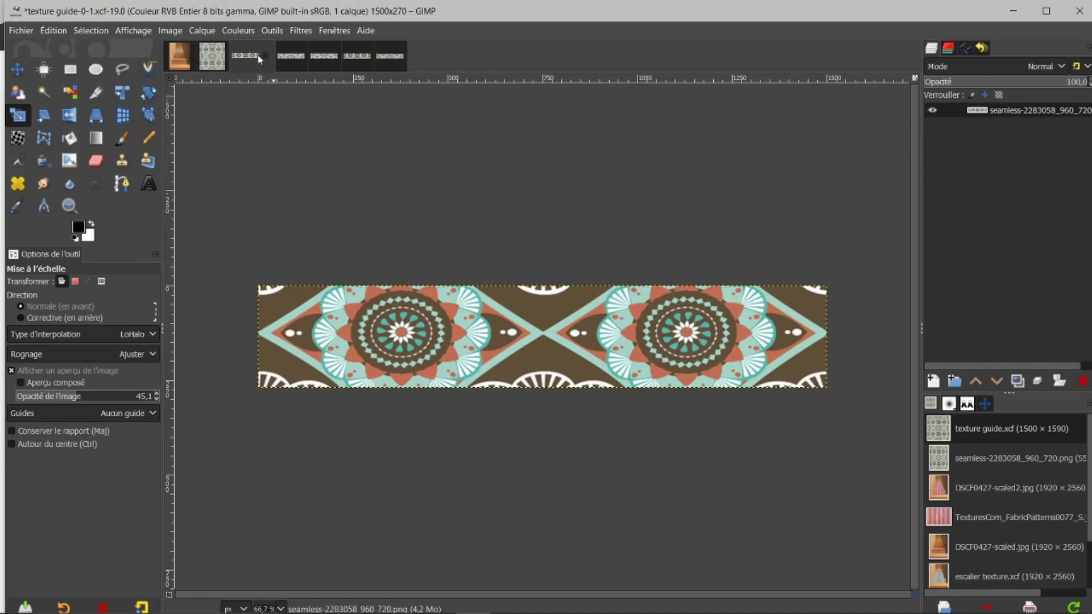
left_click(264, 55)
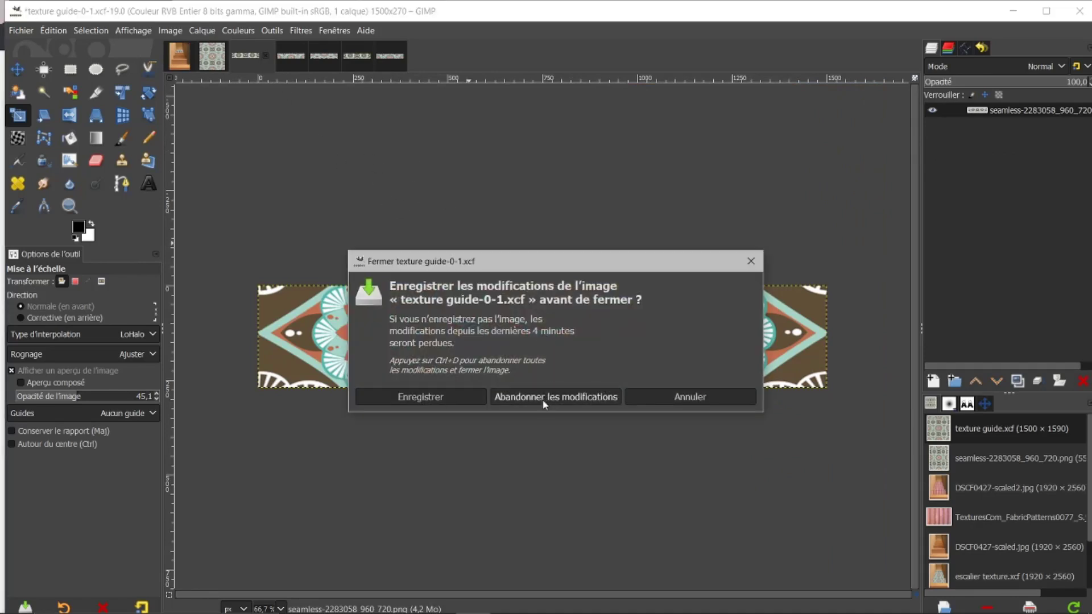
left_click(545, 397)
left_click(179, 56)
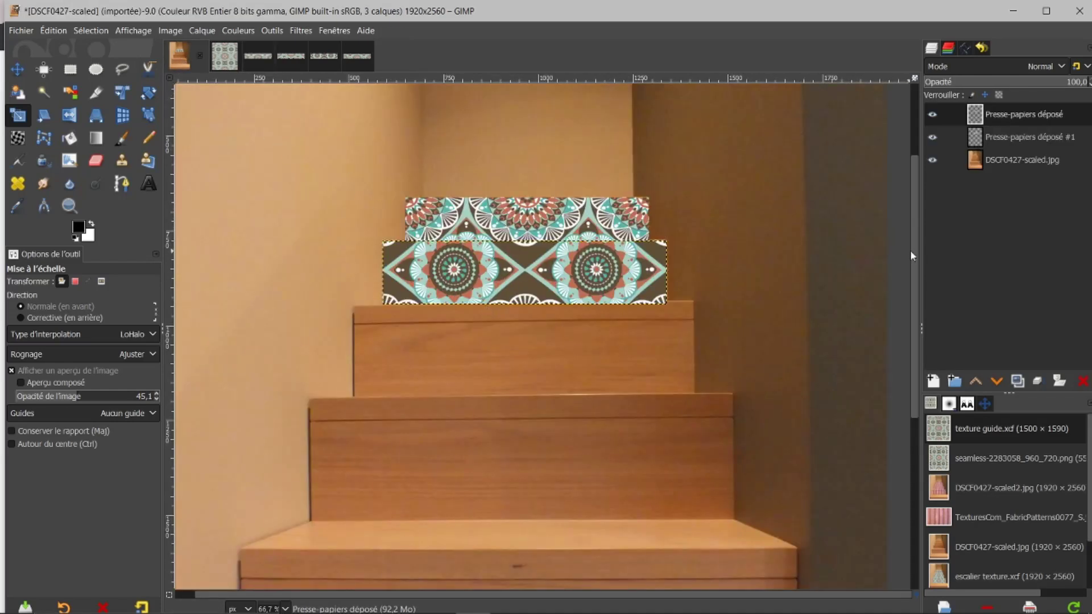
Add the next remaining strip image to the staircase image as a new layer.
left_click_drag(917, 248, 907, 288)
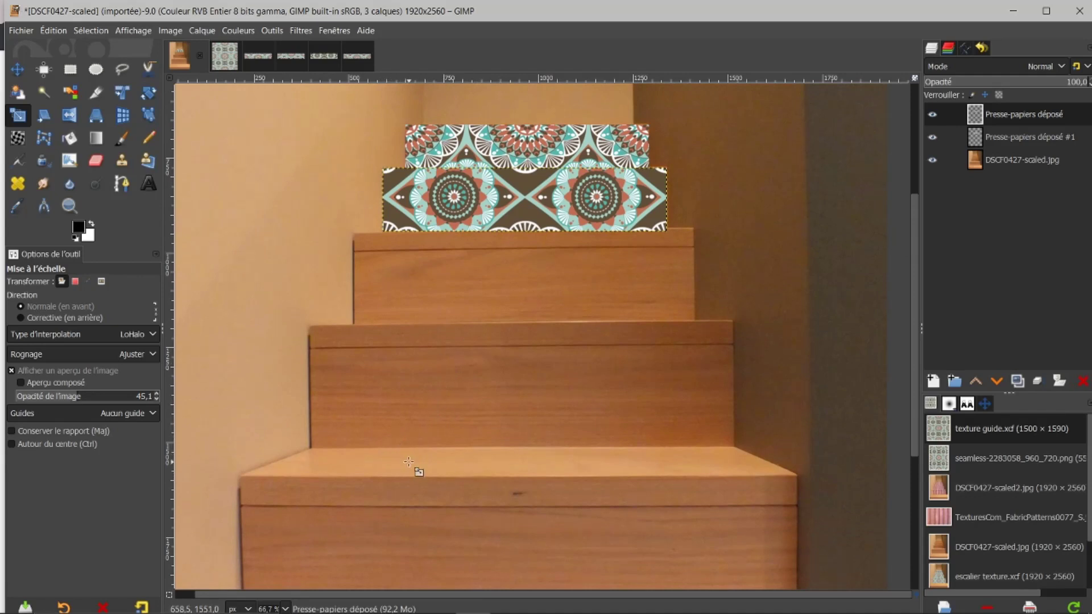
left_click(259, 58)
left_click_drag(245, 58, 450, 369)
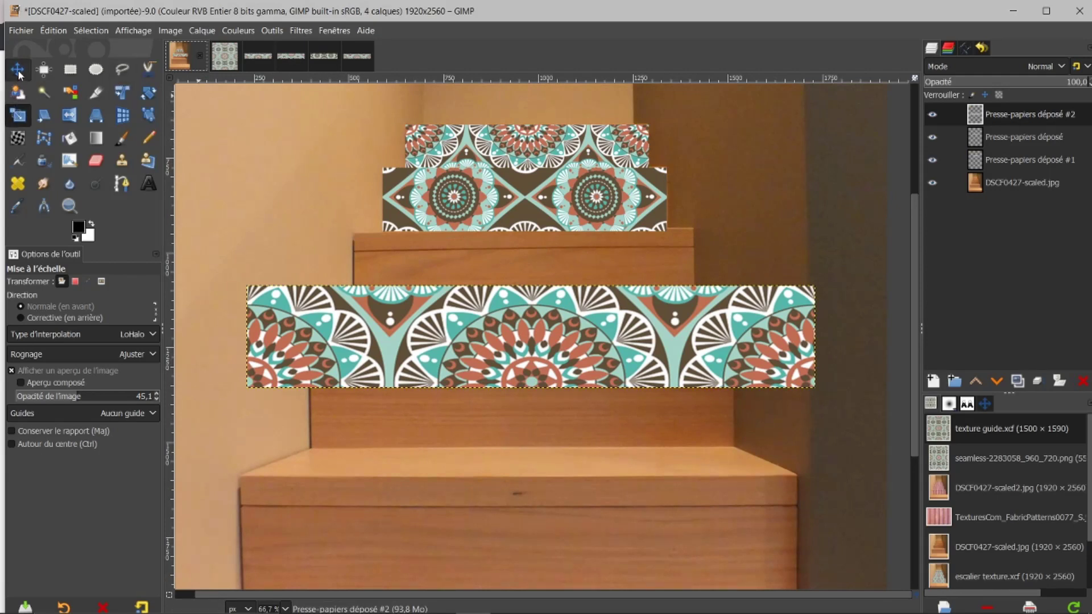
Move the third strip layer down so its upper edge meets the back of the wide tread, and lower its opacity to 30.4.
left_click(18, 71)
mouse_move(546, 369)
left_mouse_down()
mouse_move(533, 472)
mouse_move(481, 566)
mouse_move(550, 450)
mouse_move(549, 380)
left_mouse_up()
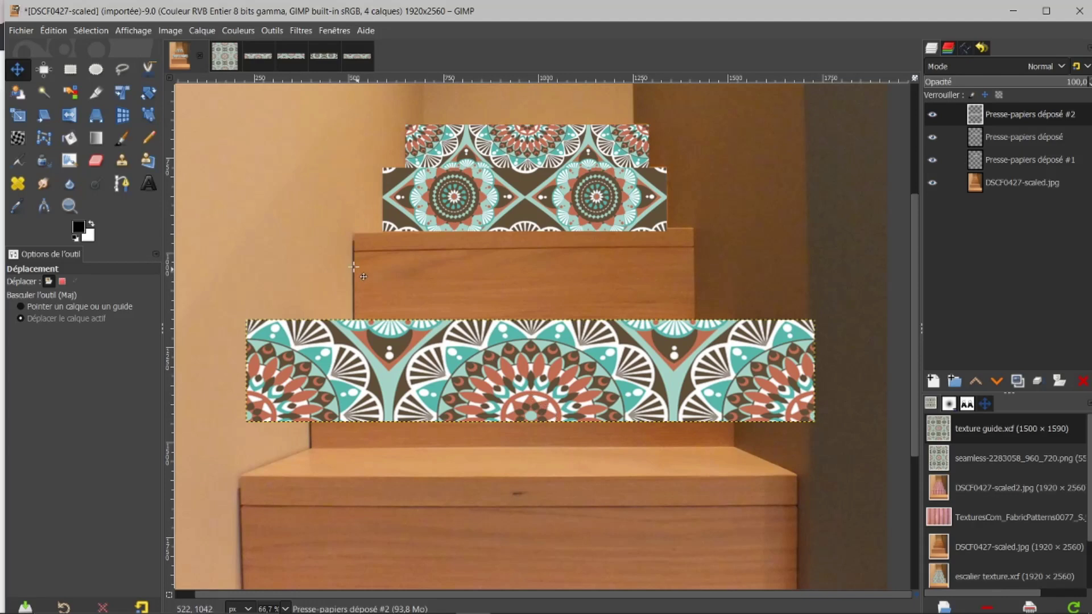
left_click(17, 115)
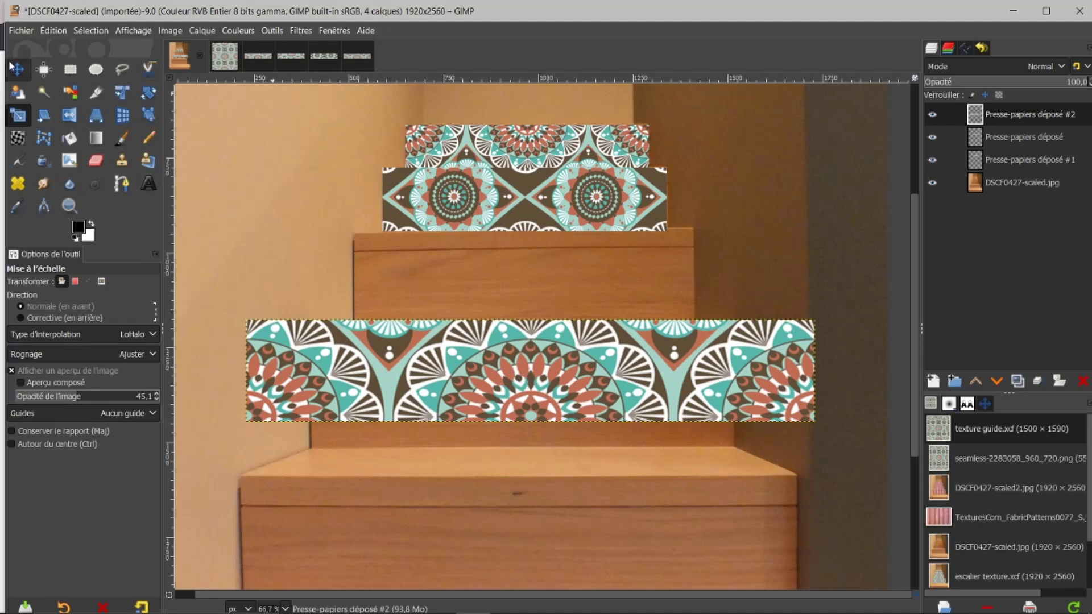
left_click(17, 69)
left_click_drag(496, 366, 521, 505)
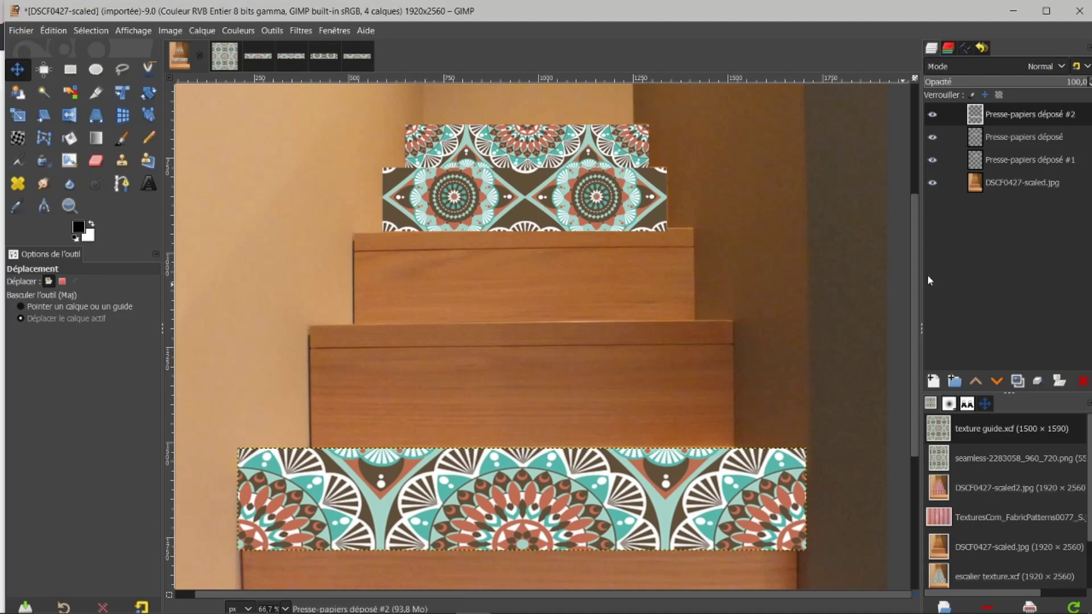
left_click(1019, 85)
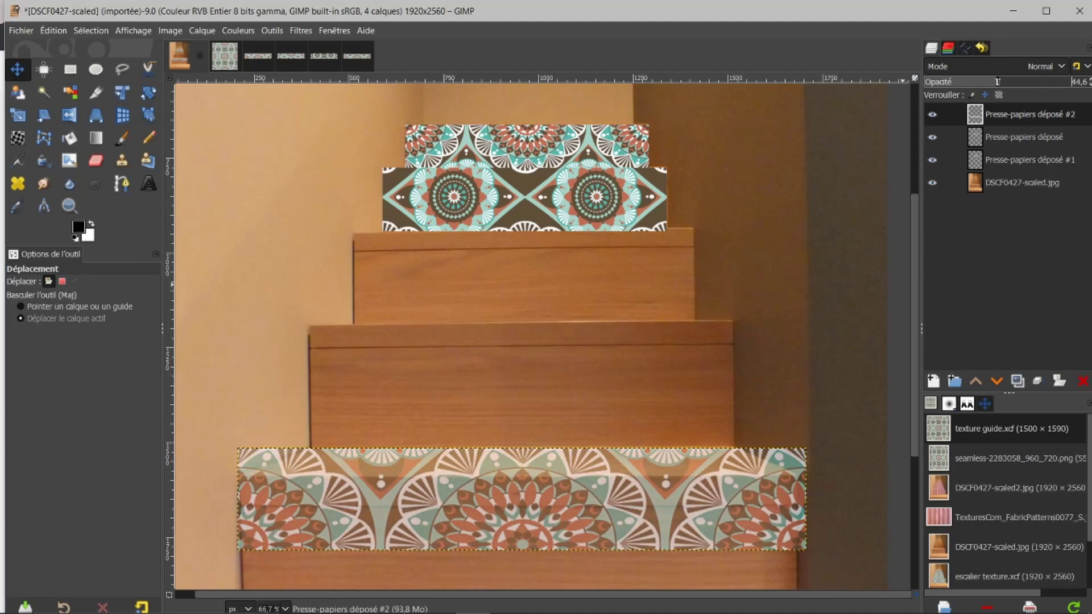
left_click_drag(985, 82, 973, 83)
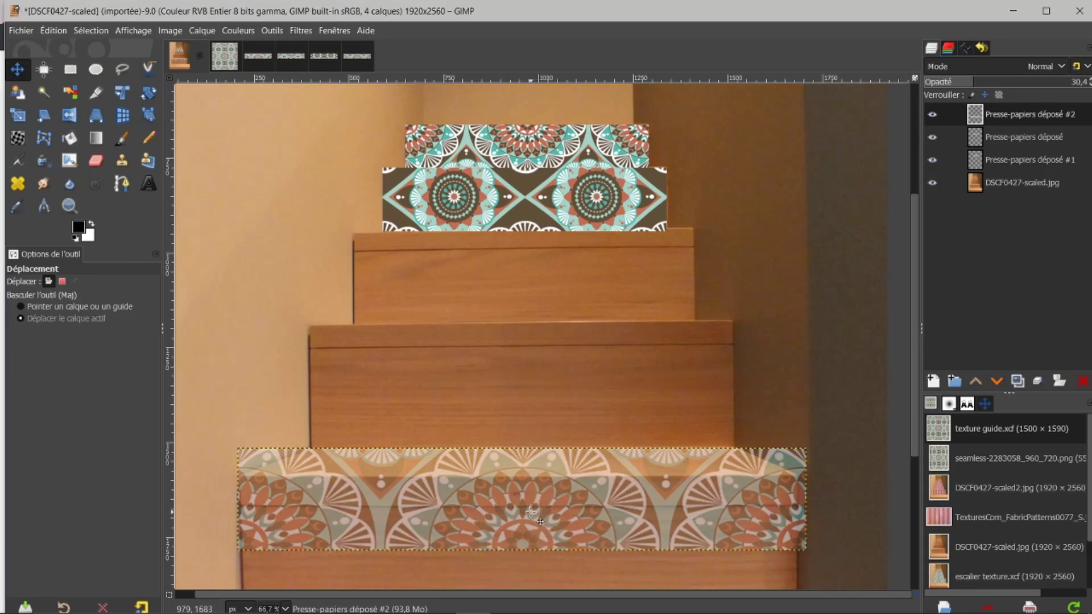
Scale the third strip layer to 1500 × 80 px to match the tread's depth and restore its opacity to 100.
left_click(17, 117)
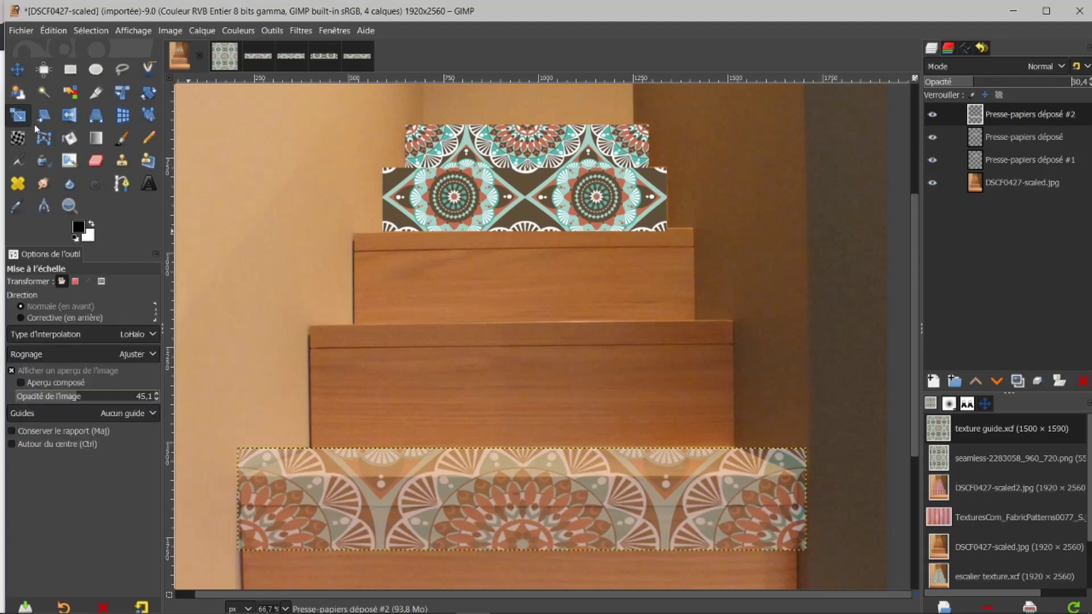
left_click(591, 516)
left_click_drag(523, 547, 533, 478)
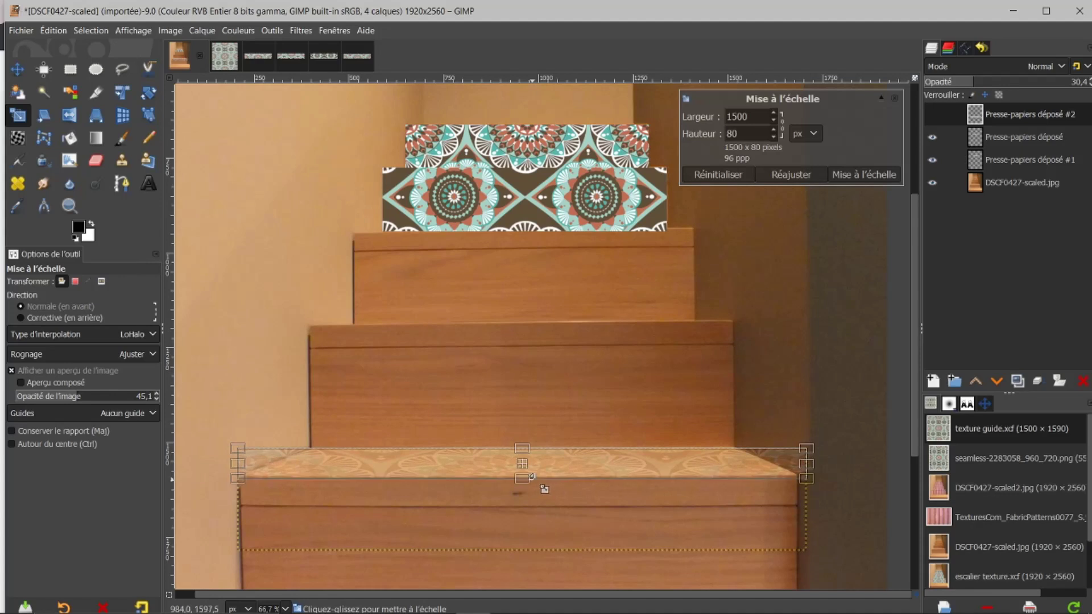
left_click(851, 175)
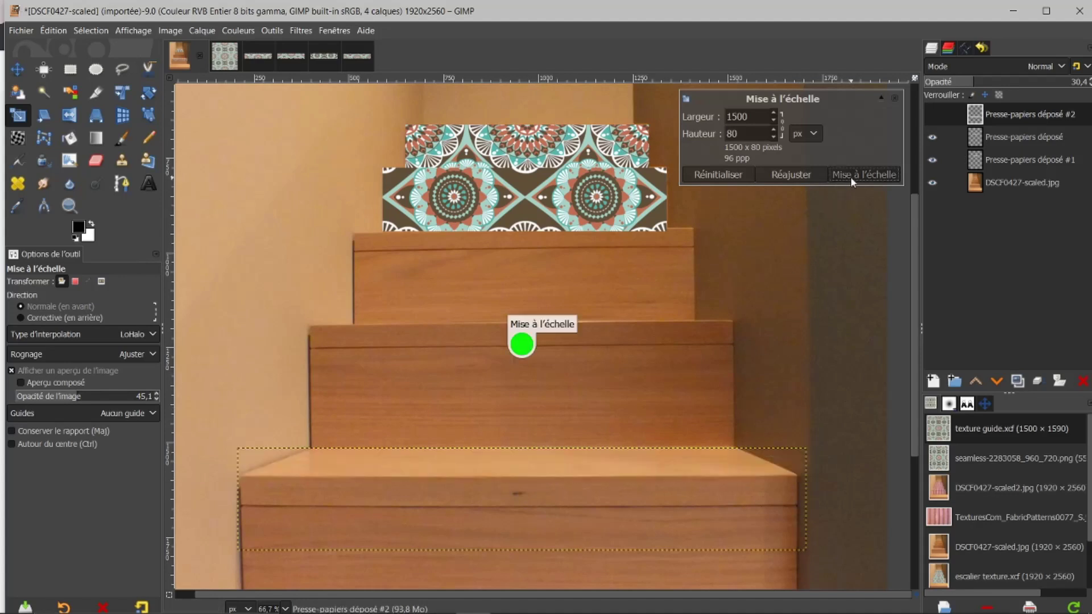
left_click_drag(988, 83, 1088, 83)
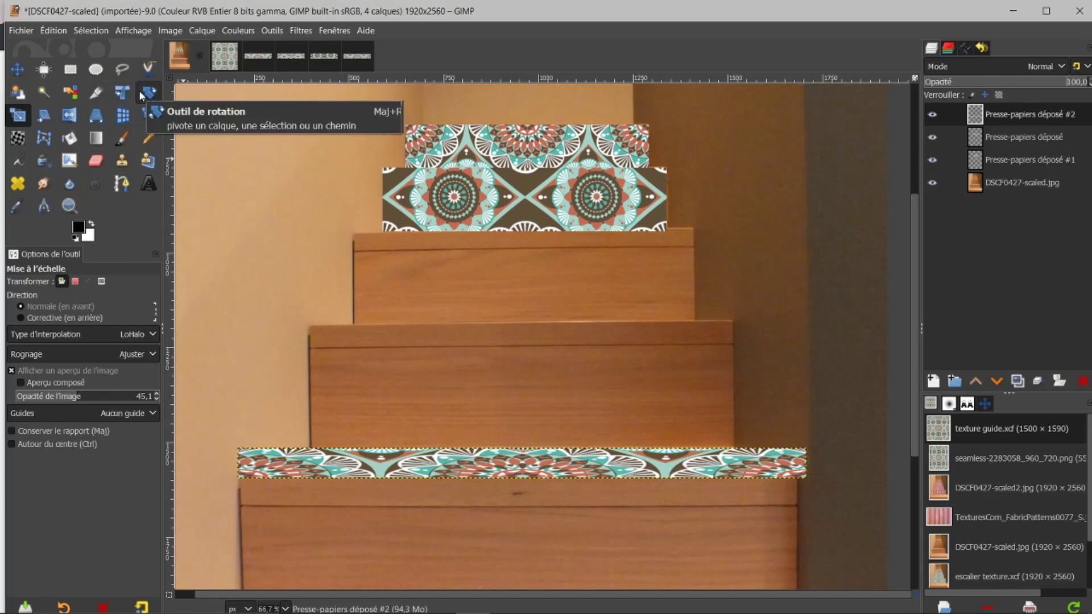
Apply a Perspective transform to the flattened strip, pulling both upper corners inward to match the tread's back corners.
left_click(97, 117)
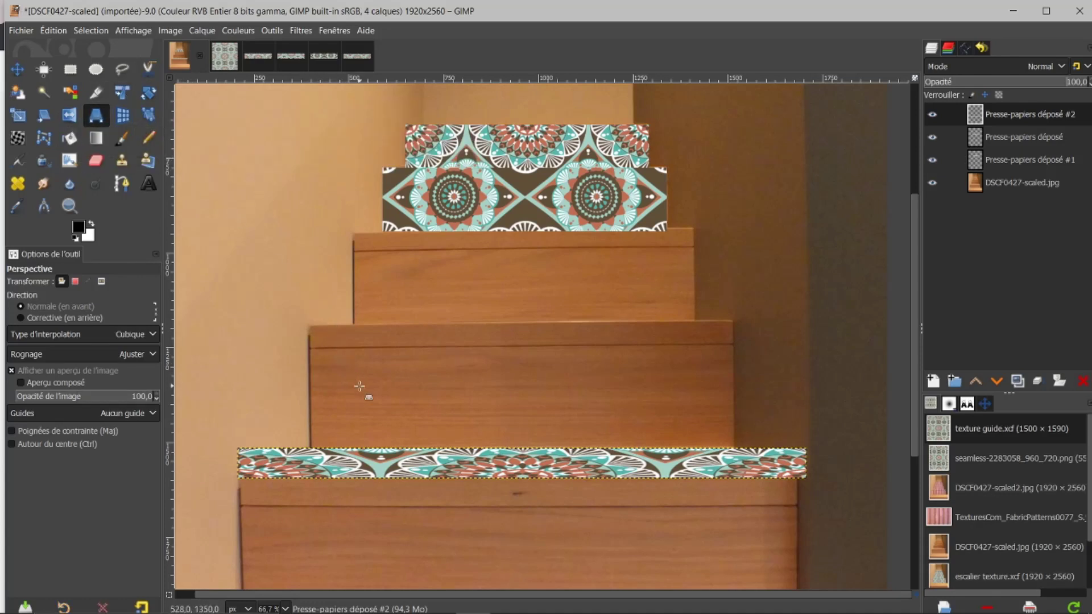
left_click(424, 462)
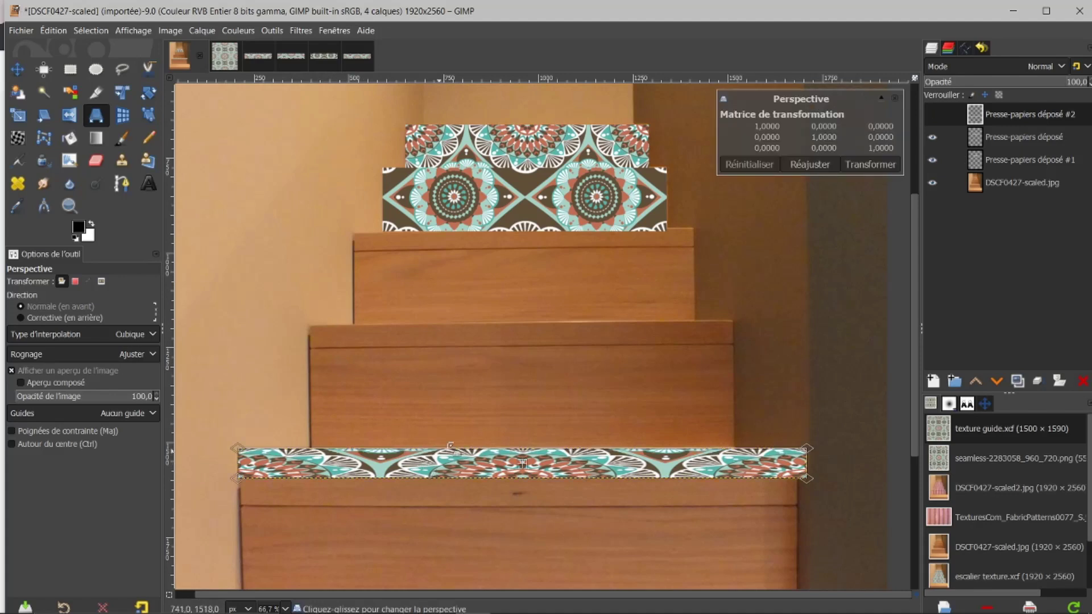
left_click_drag(805, 451, 738, 448)
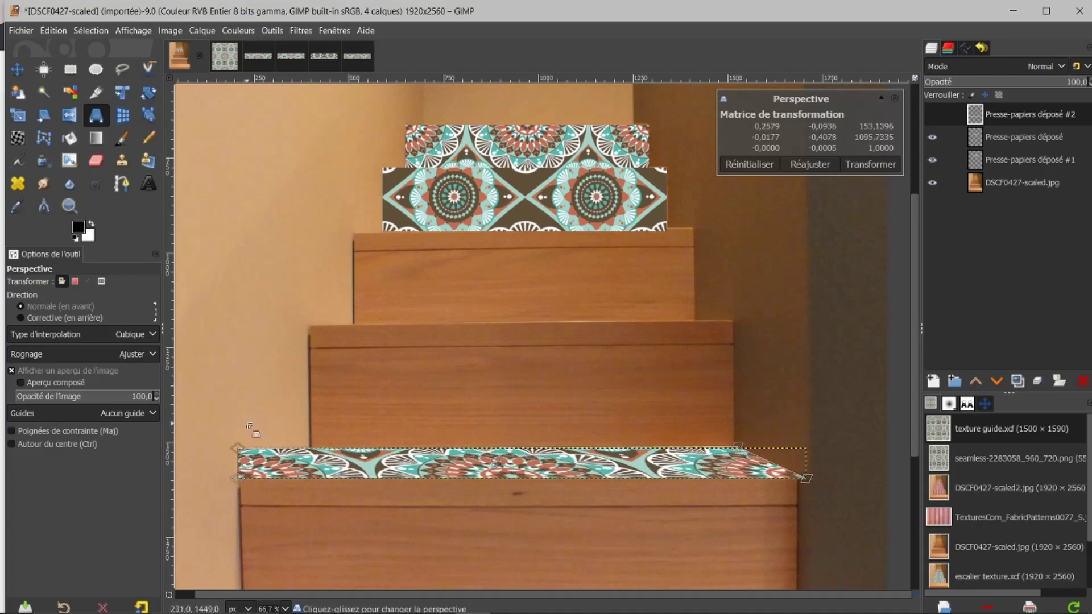
left_click_drag(239, 450, 305, 449)
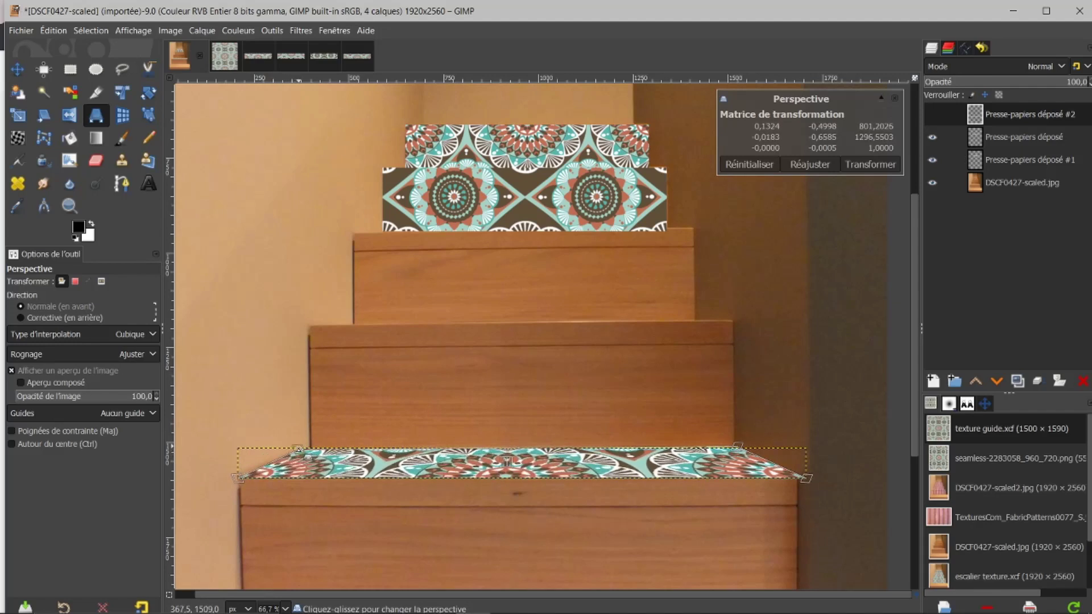
left_click(852, 164)
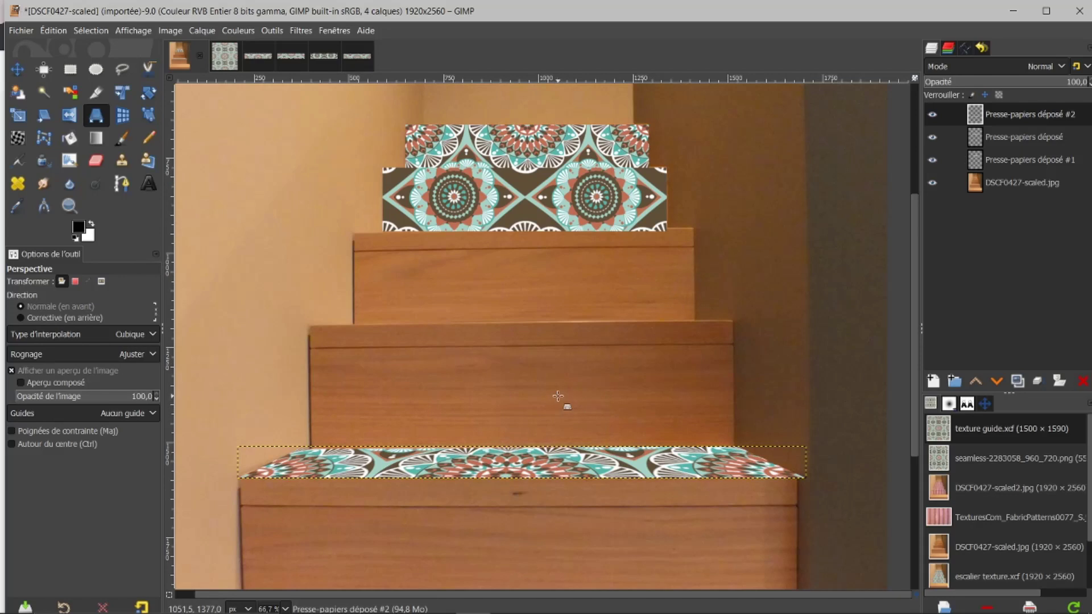
Undo the perspective transform, the opacity change and the scaling of the third strip layer.
key("ctrl+z")
key("ctrl+z")
key("ctrl+z")
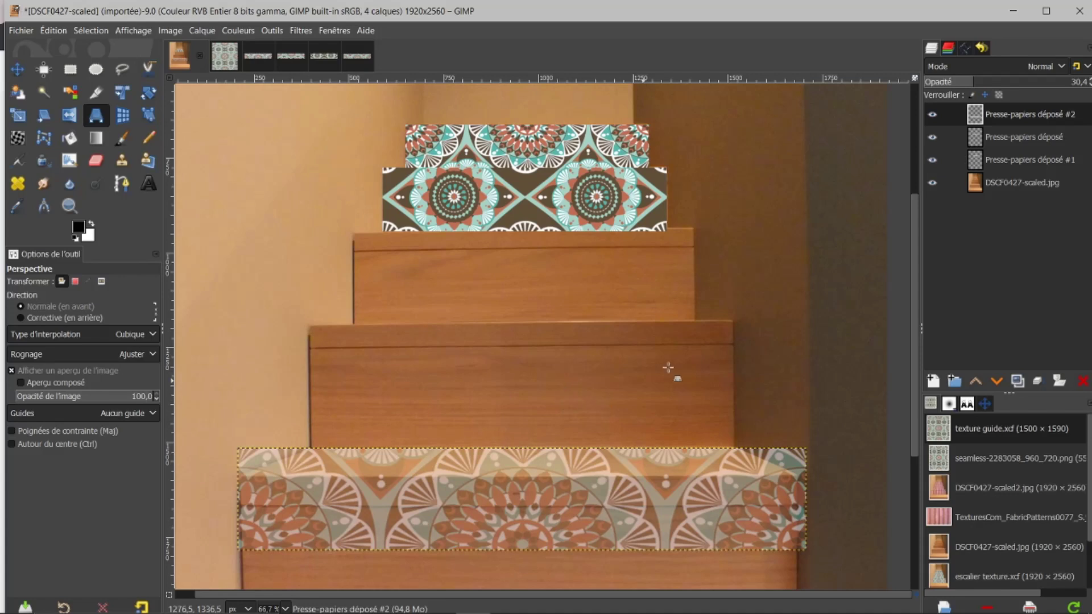
Raise the third strip layer's opacity to 93.1.
left_click_drag(979, 81, 1064, 89)
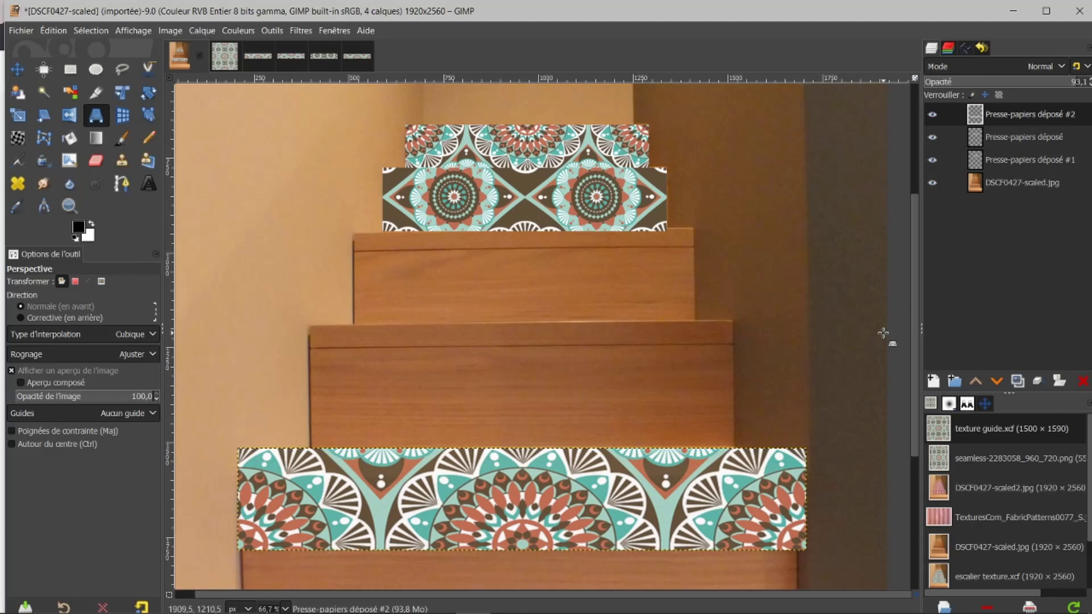
left_click_drag(917, 292, 899, 361)
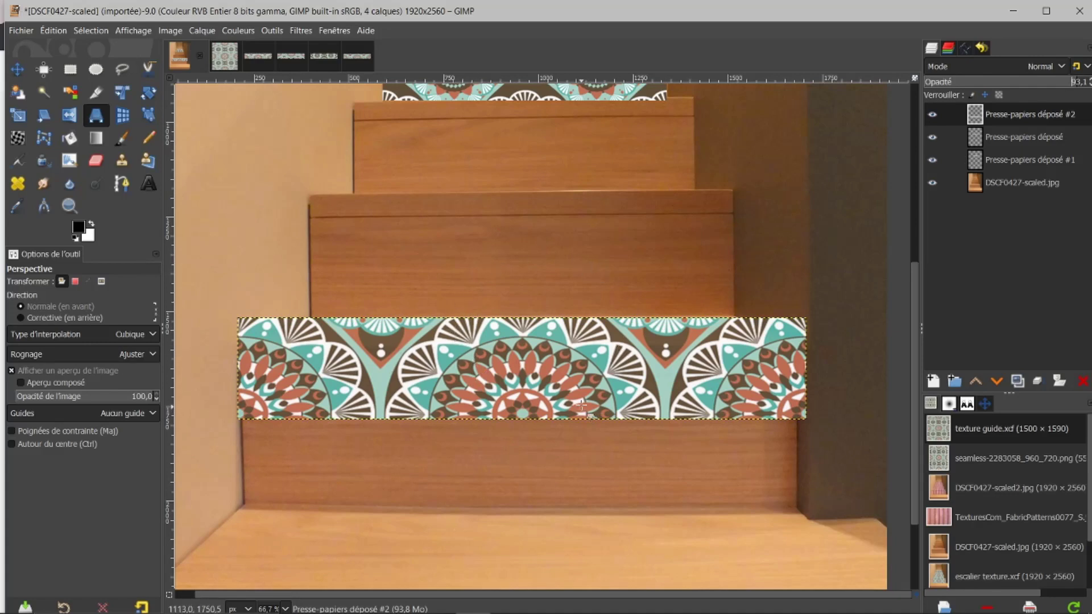
Start a 3D Transform on the third strip layer and try moving its vanishing point.
left_click(124, 116)
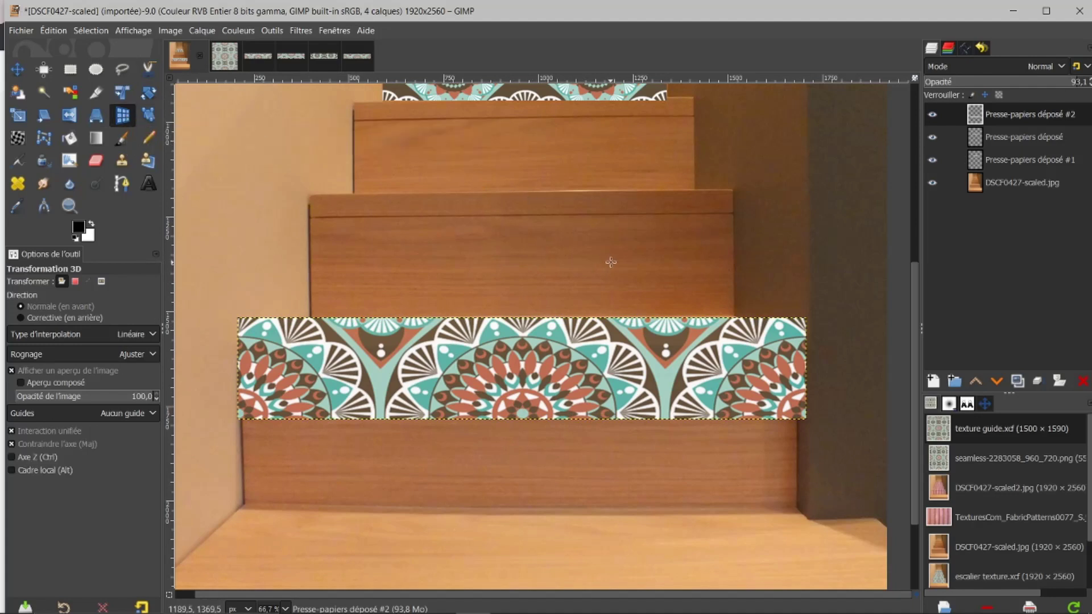
left_click(534, 376)
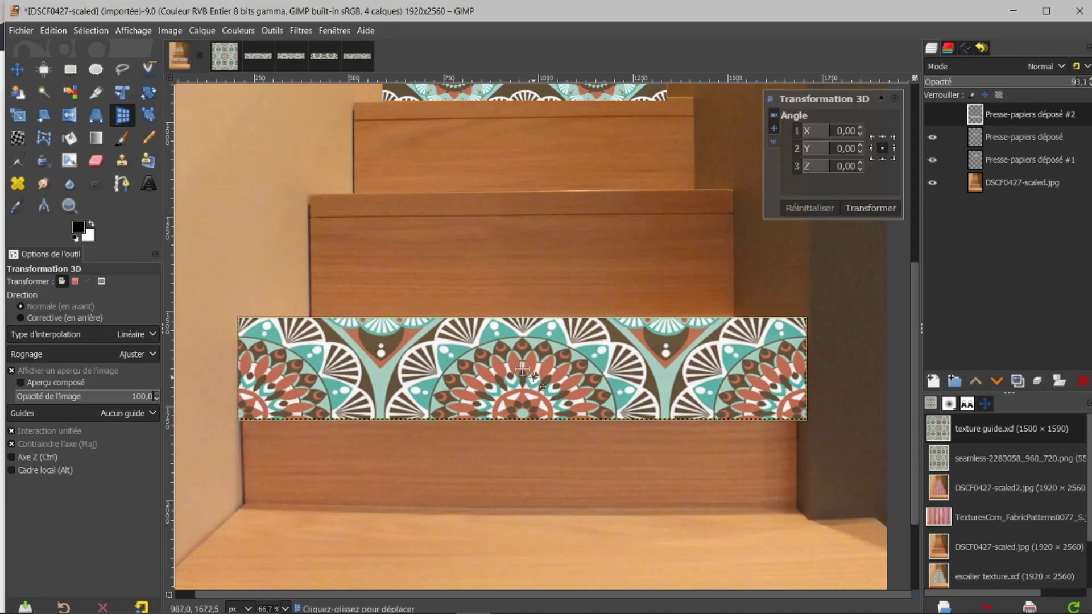
left_click(774, 116)
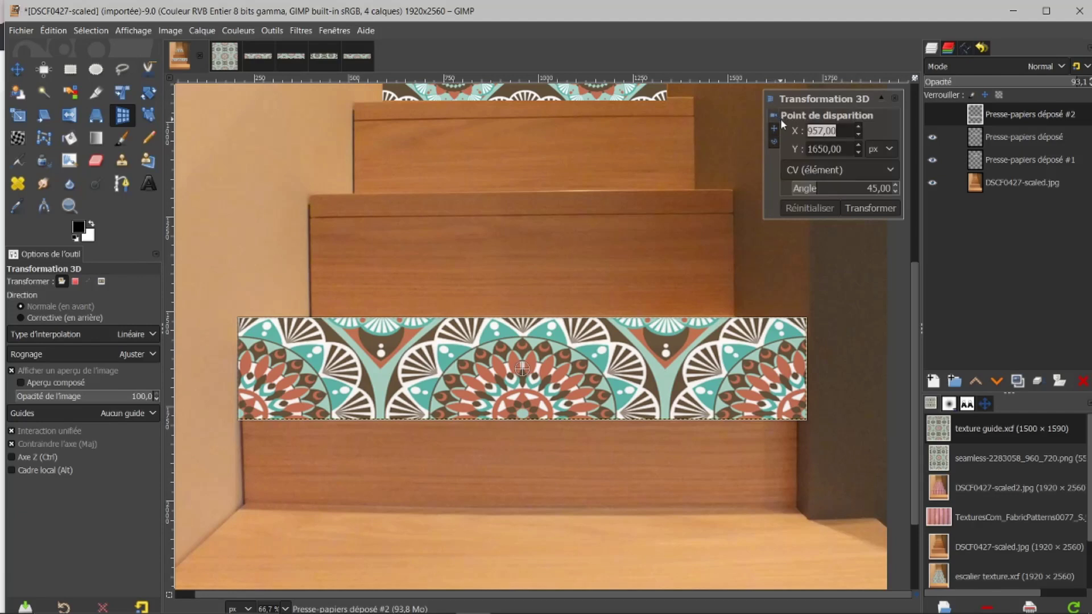
left_click(775, 114)
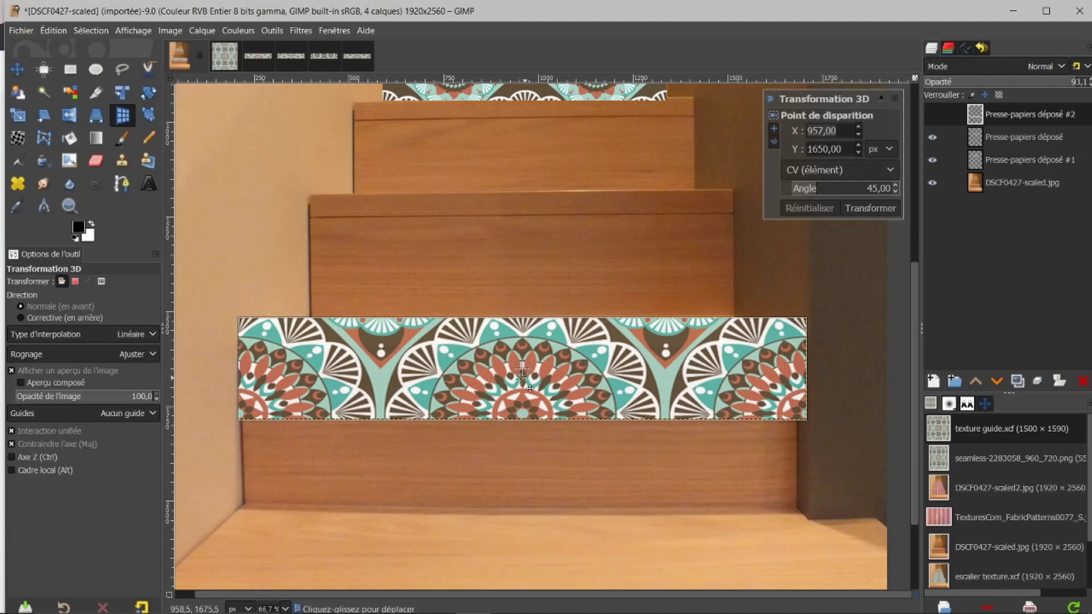
mouse_move(522, 379)
left_mouse_down()
mouse_move(464, 383)
mouse_move(679, 364)
mouse_move(502, 347)
mouse_move(523, 369)
left_mouse_up()
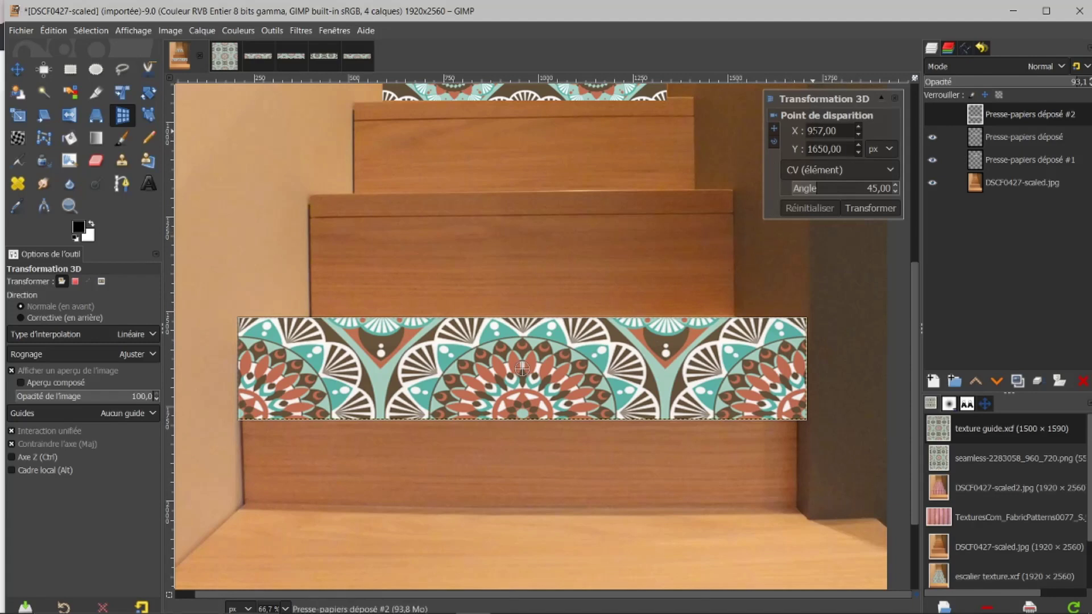
Try 3D offsets of 128 px in X, 110 px in Y and 178 px in Z on the strip, resetting after each one.
left_click(775, 130)
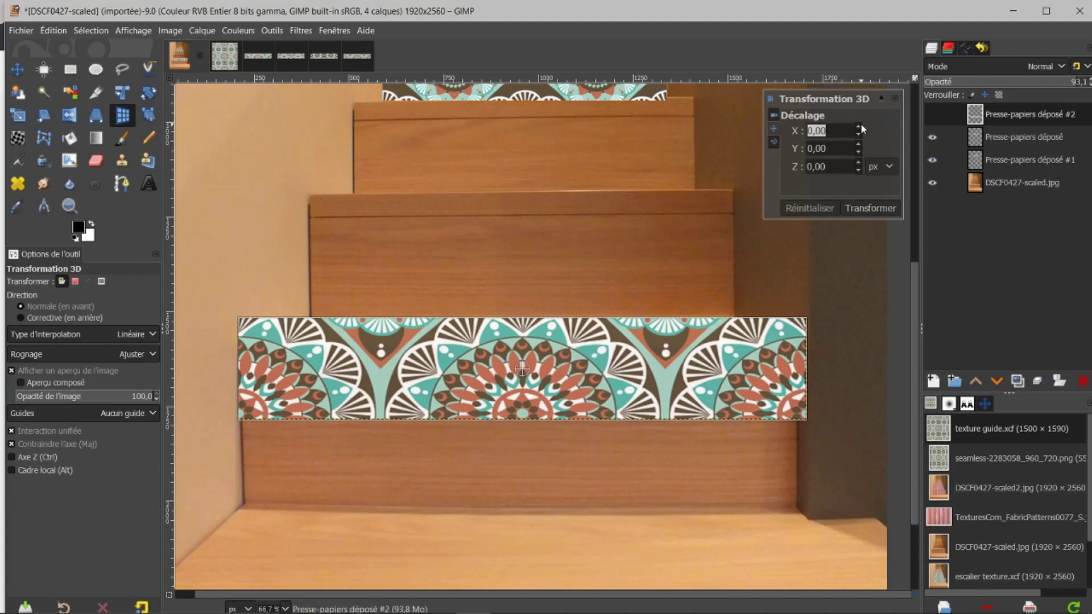
left_click_drag(860, 127, 859, 126)
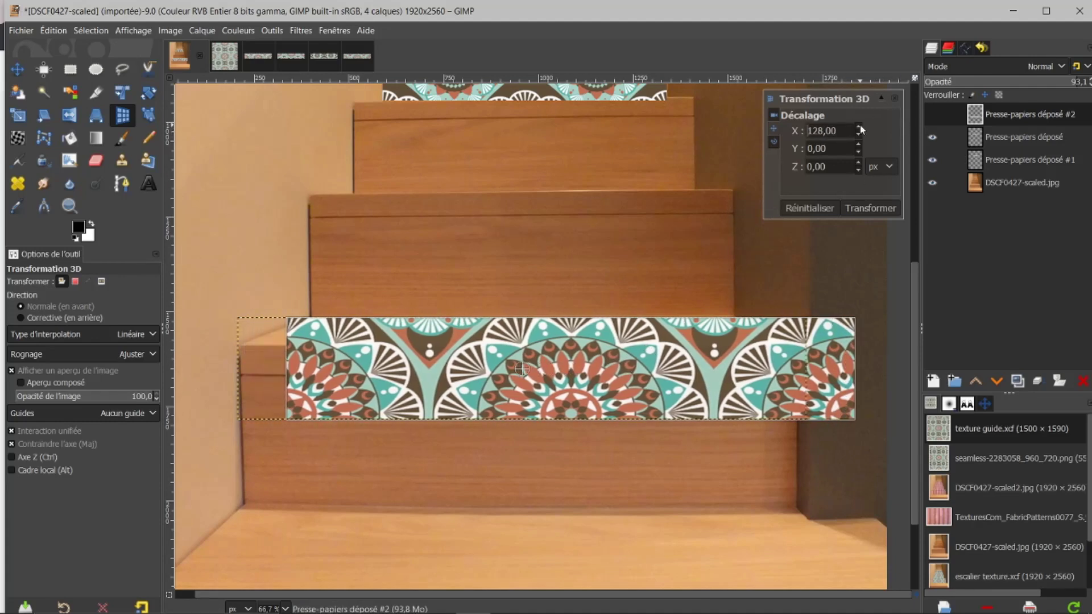
left_click(814, 210)
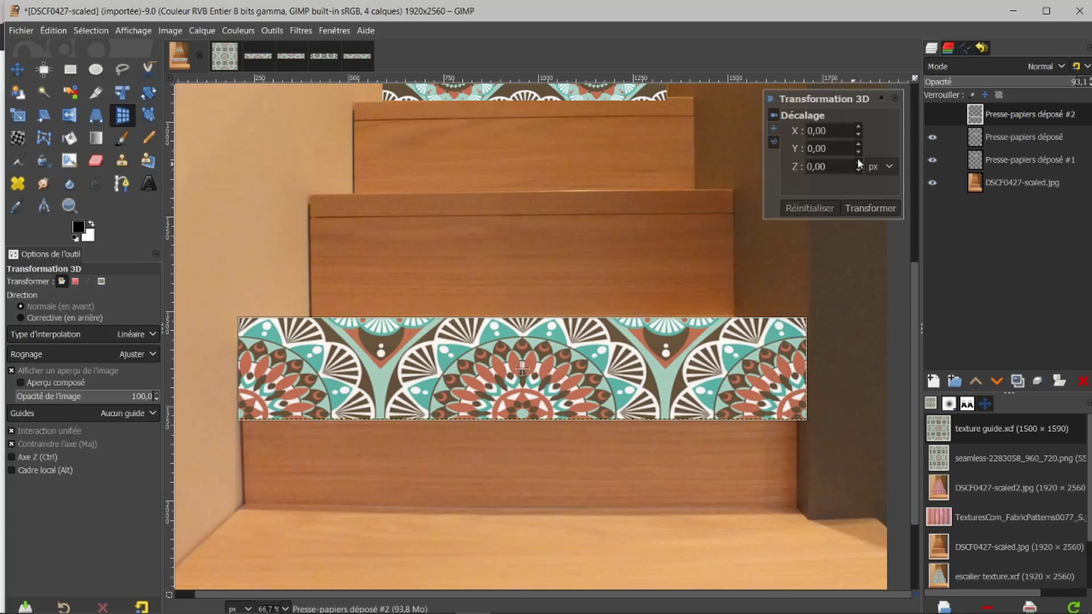
left_click_drag(862, 145, 859, 145)
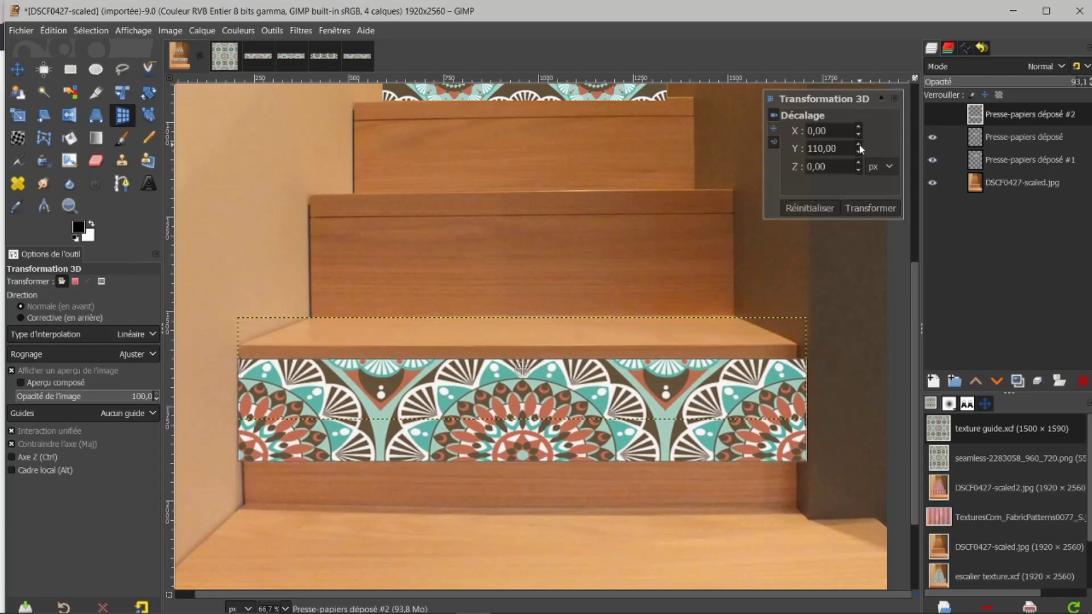
left_click(811, 210)
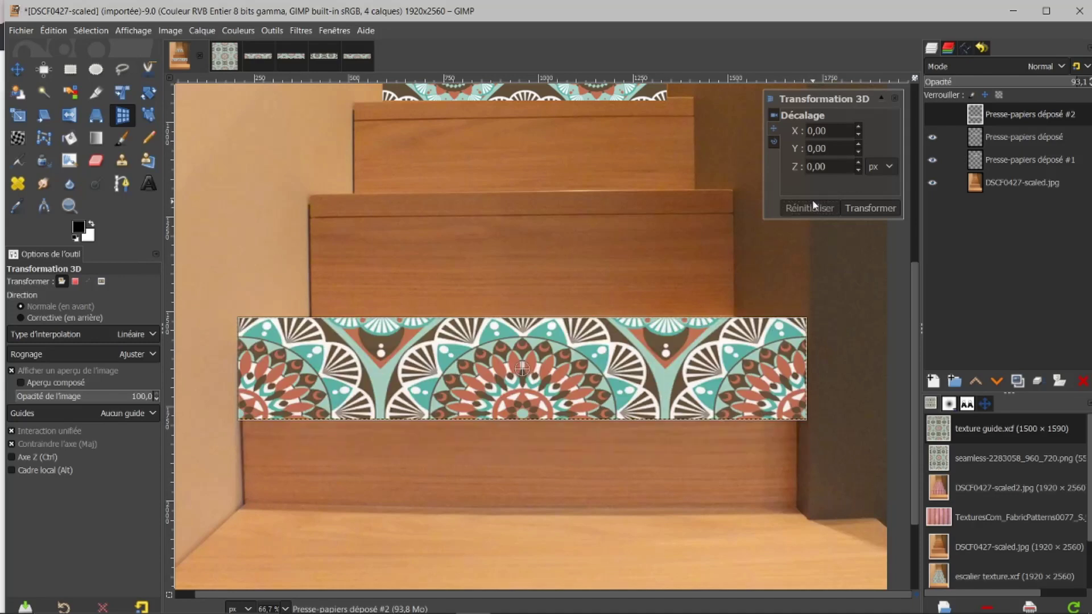
left_click_drag(859, 164, 859, 163)
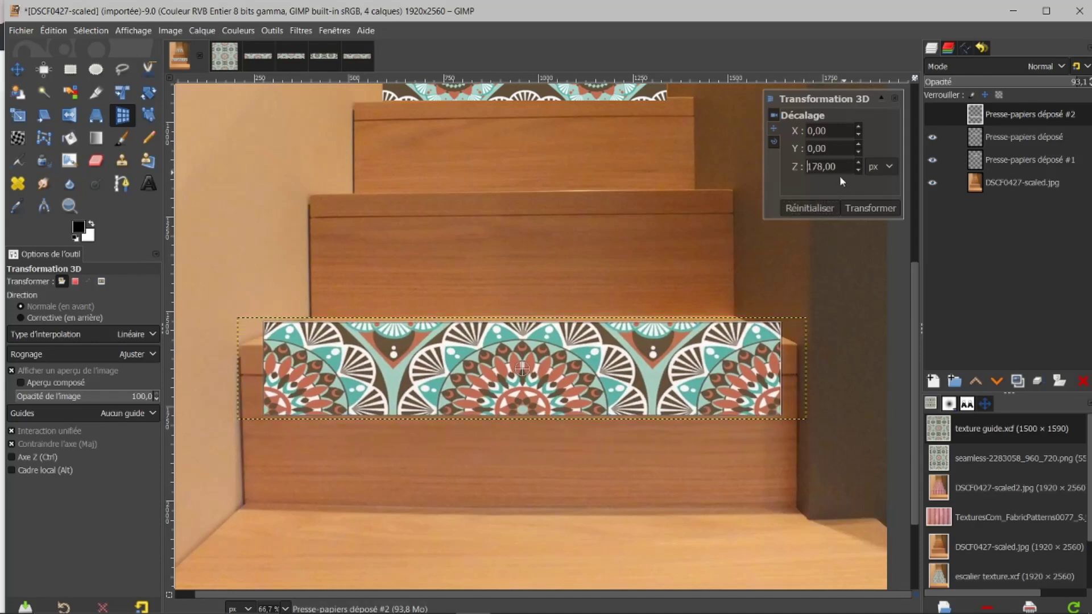
left_click(810, 208)
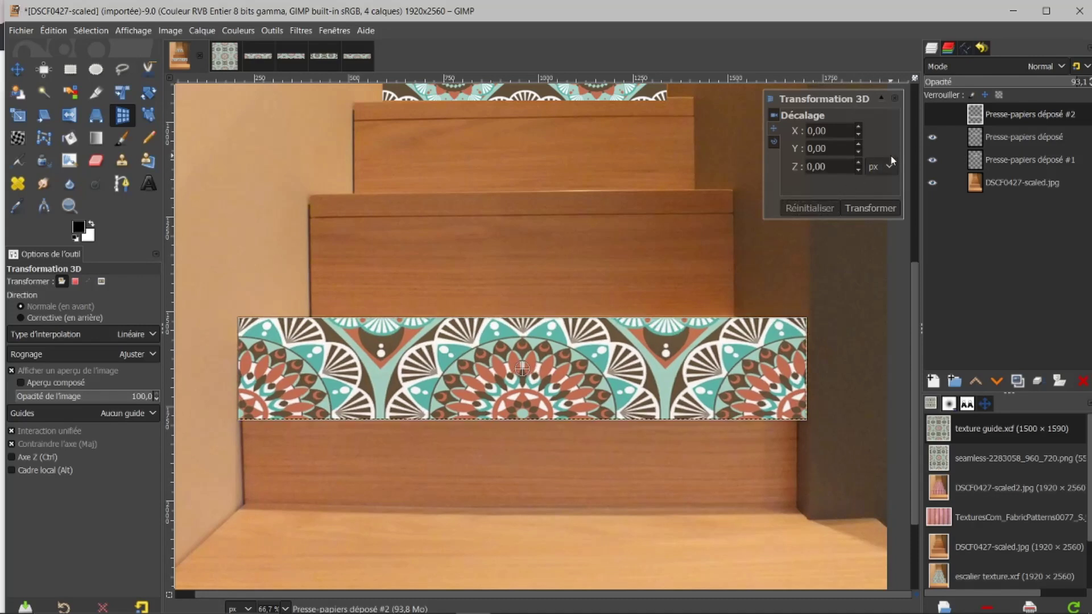
Try rotating the strip about the X axis around its centre and reset the rotation.
left_click(773, 141)
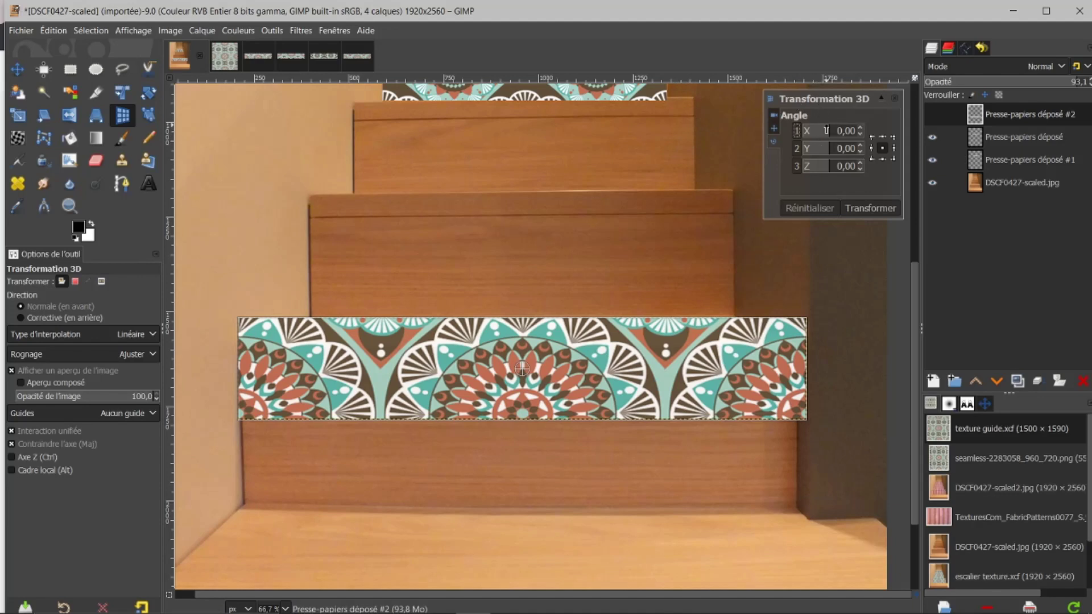
left_click_drag(830, 131, 835, 130)
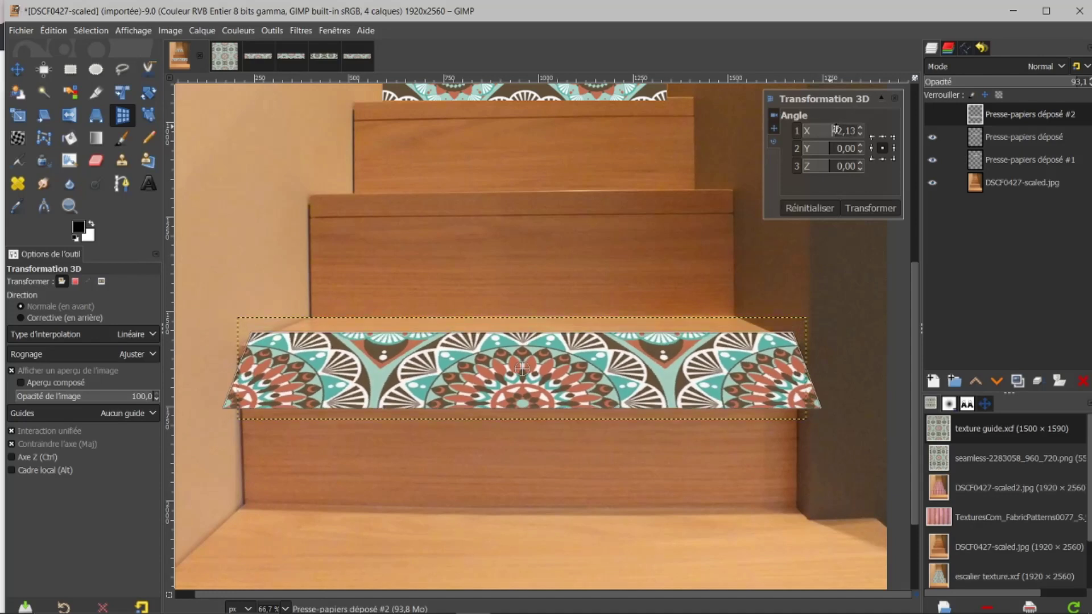
left_click(811, 209)
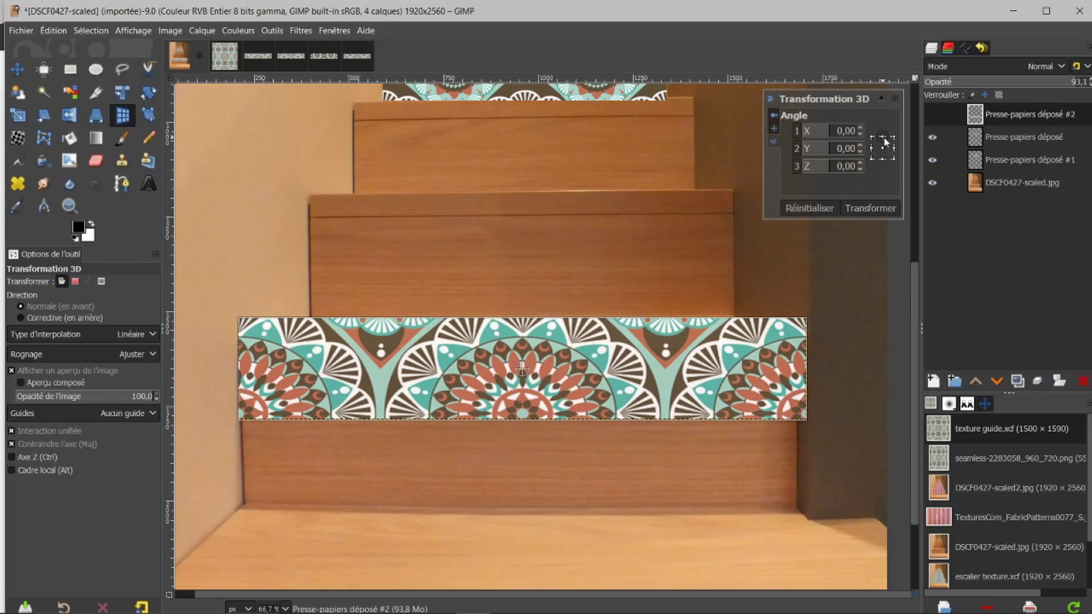
Move the rotation pivot to the strip's upper edge and tilt the strip about the X axis to 72.77°.
scroll(834, 131, "up", 5)
scroll(834, 131, "up", 15)
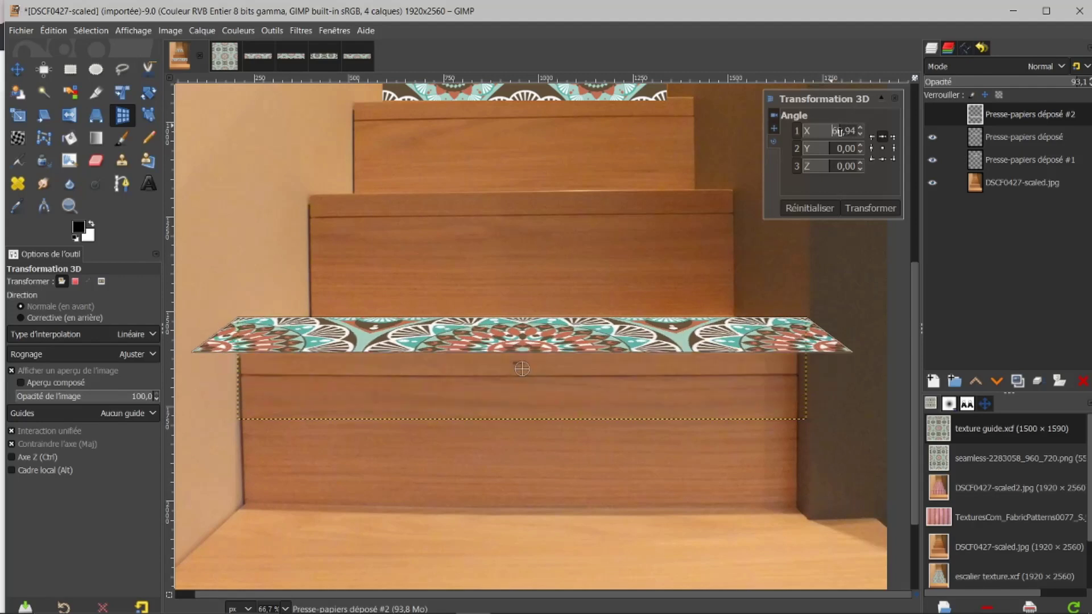
scroll(843, 131, "down", 5)
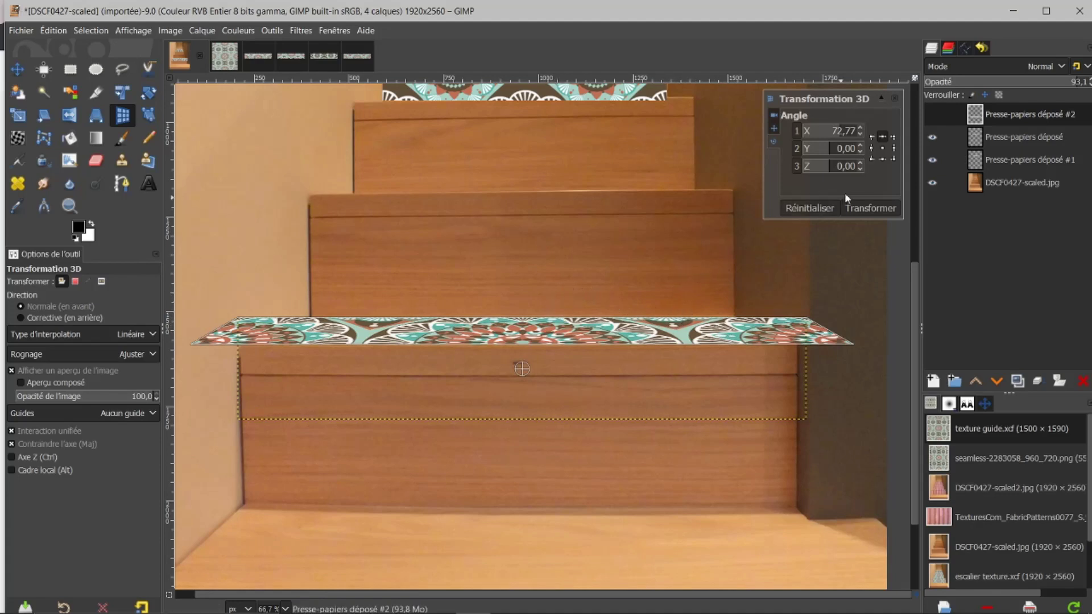
Try rotation angles of 45.96° in Y, 6.83° in Z and 74.77° in X on the strip, and cancel the 3D Transform after resetting it.
left_click_drag(828, 150, 835, 153)
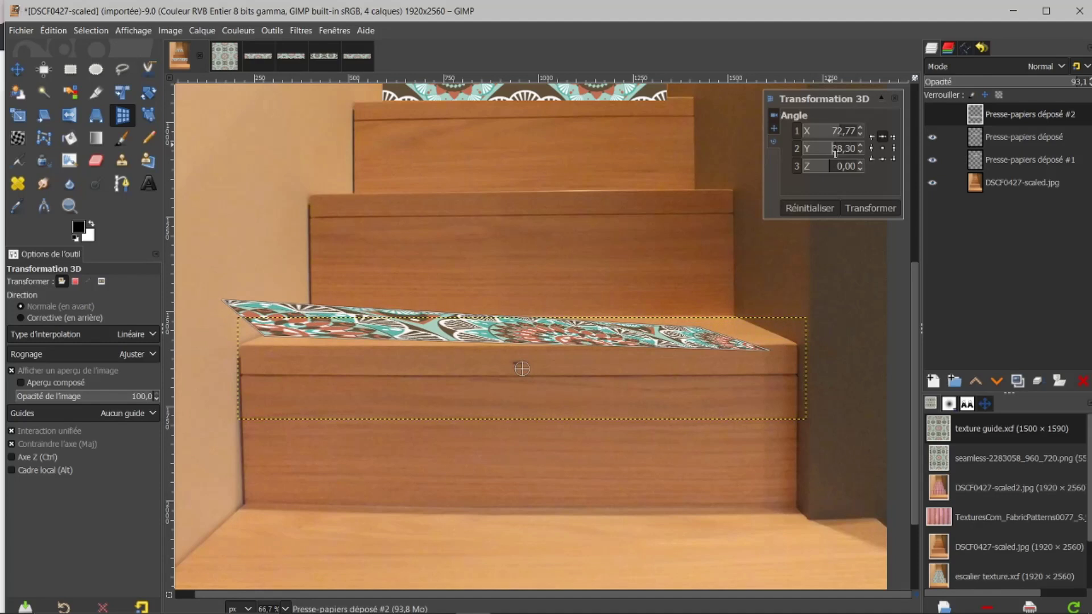
left_click_drag(830, 168, 831, 165)
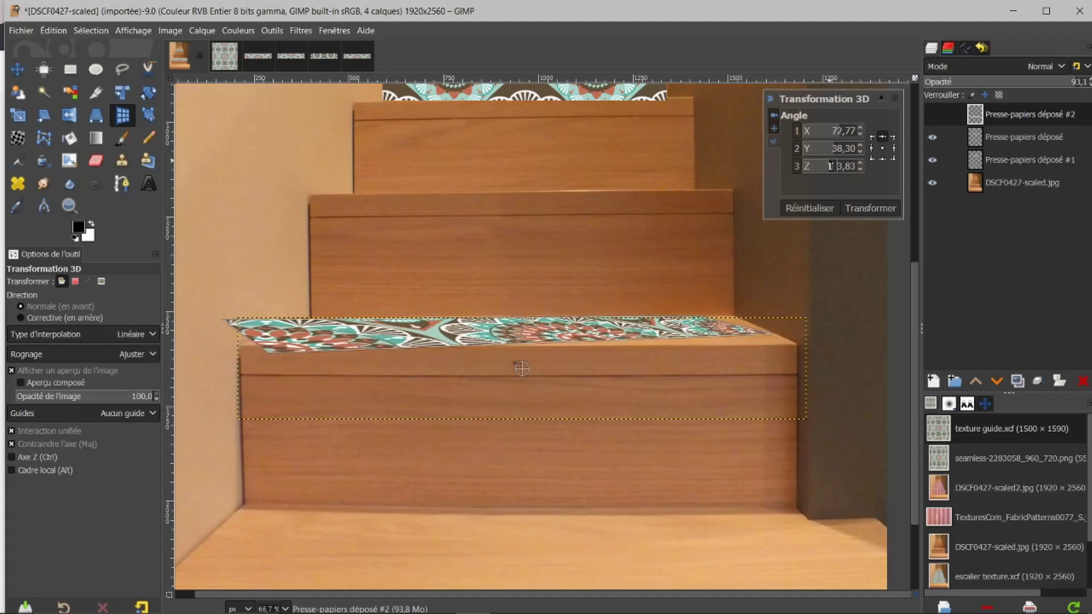
left_click_drag(833, 148, 836, 150)
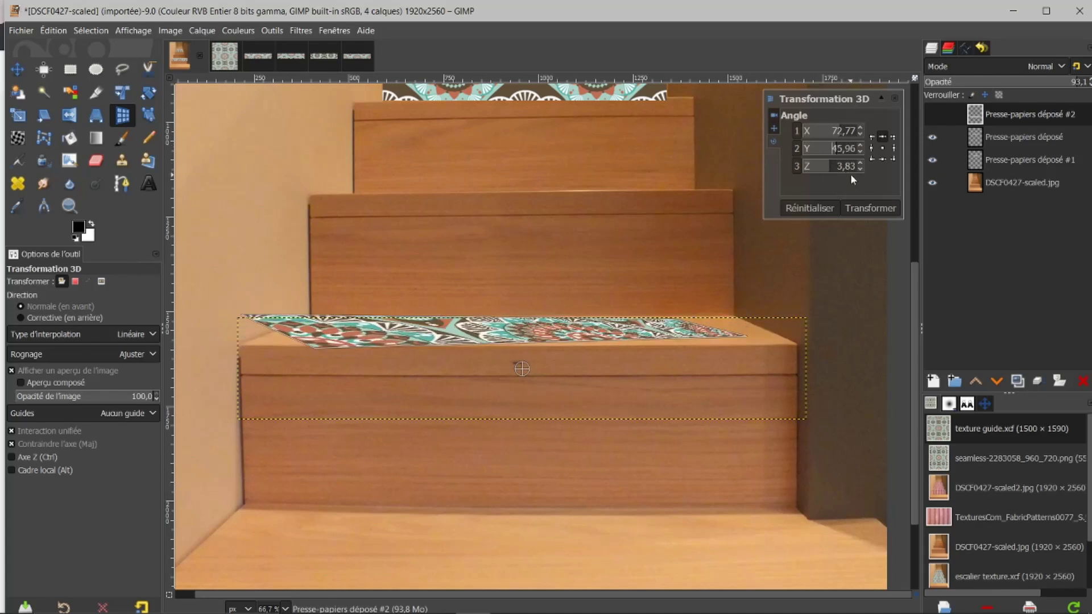
left_click(860, 163)
left_click(859, 164)
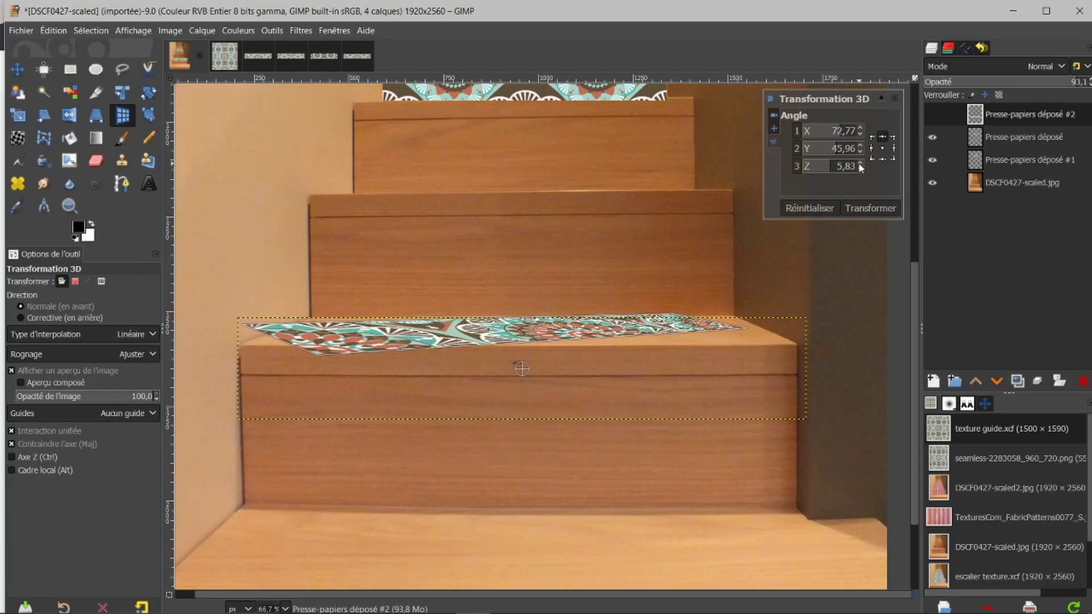
left_click(860, 164)
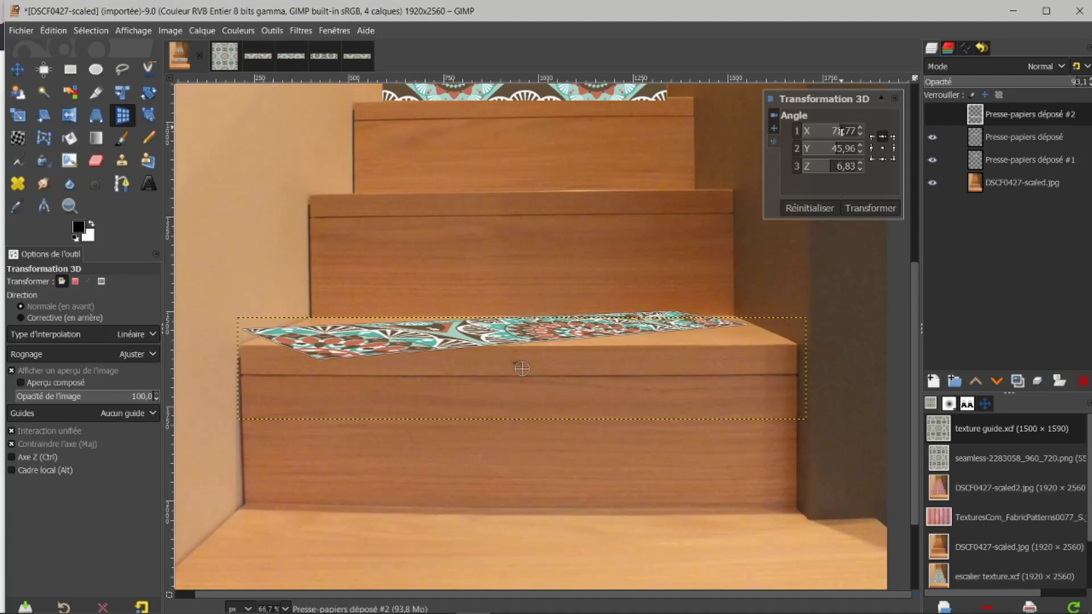
left_click(859, 127)
left_click(859, 126)
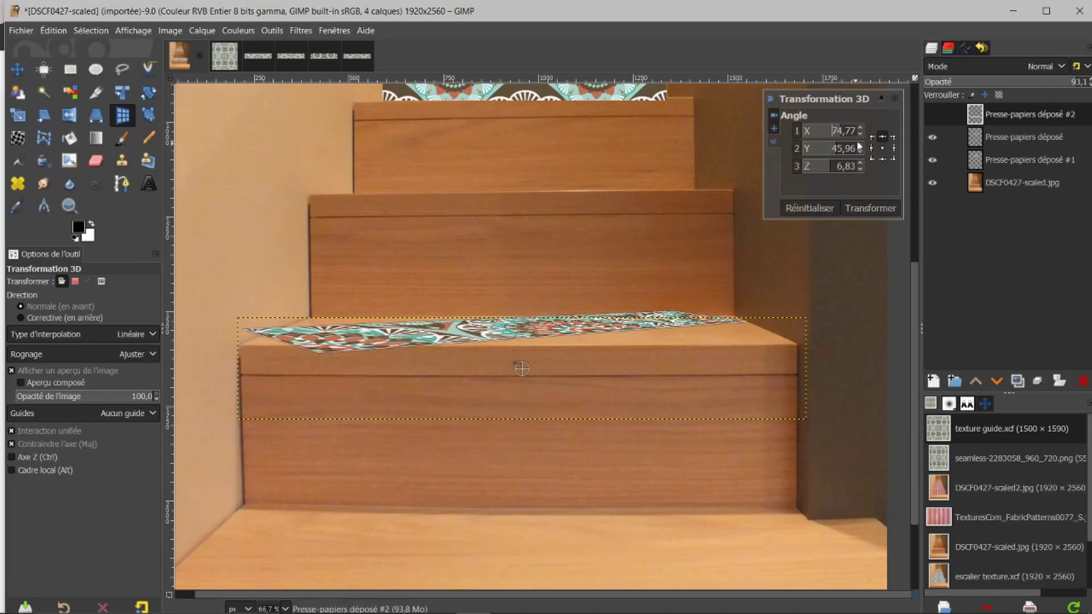
left_click(816, 209)
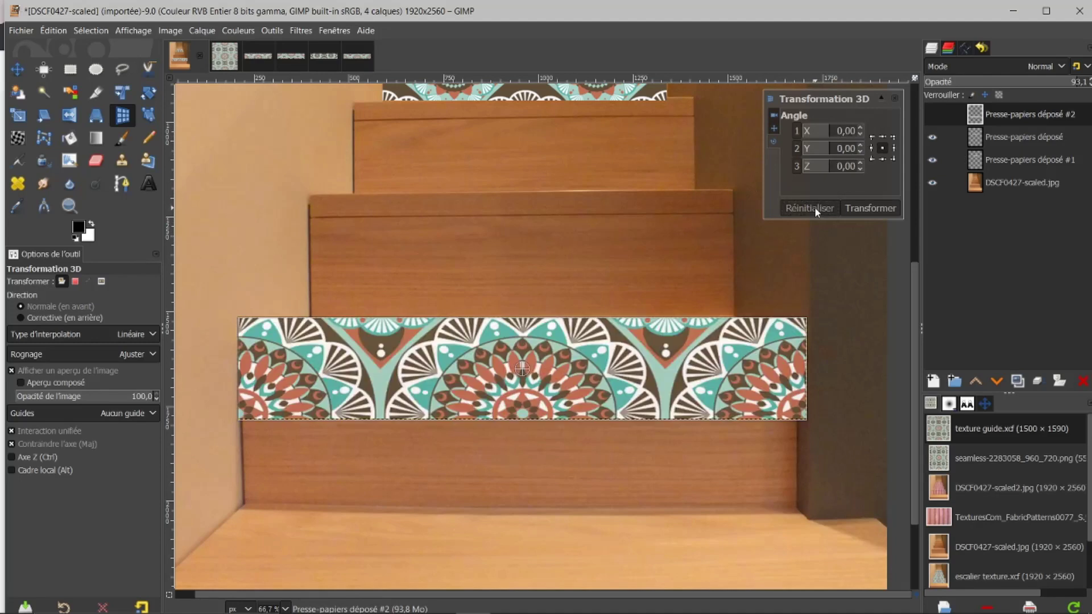
left_click(896, 100)
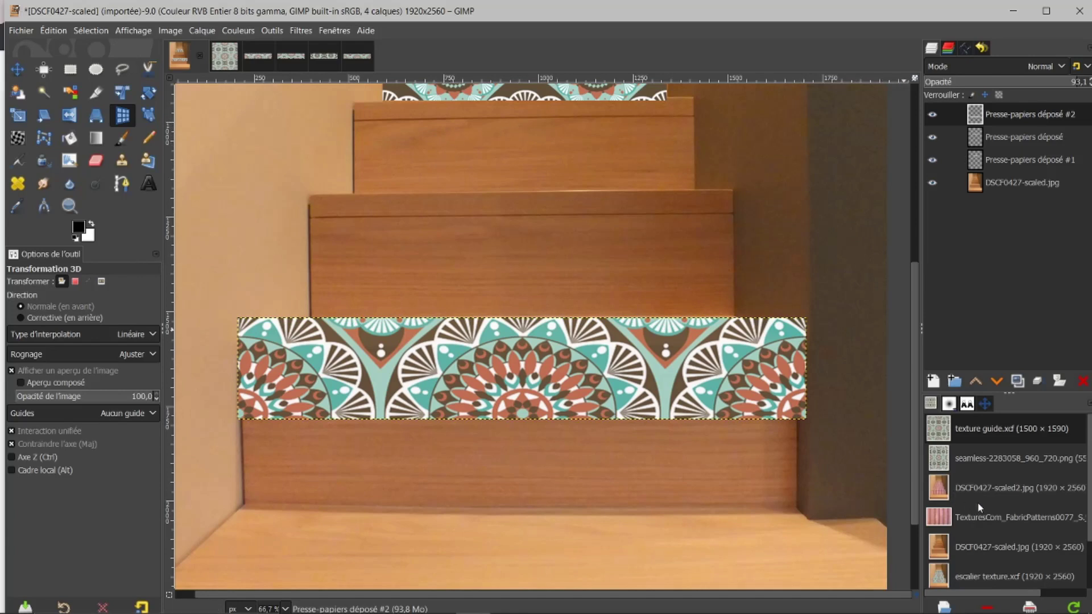
Open the finished example escalier texture.xcf and compare its patterned stairs with the working staircase image.
double_click(974, 574)
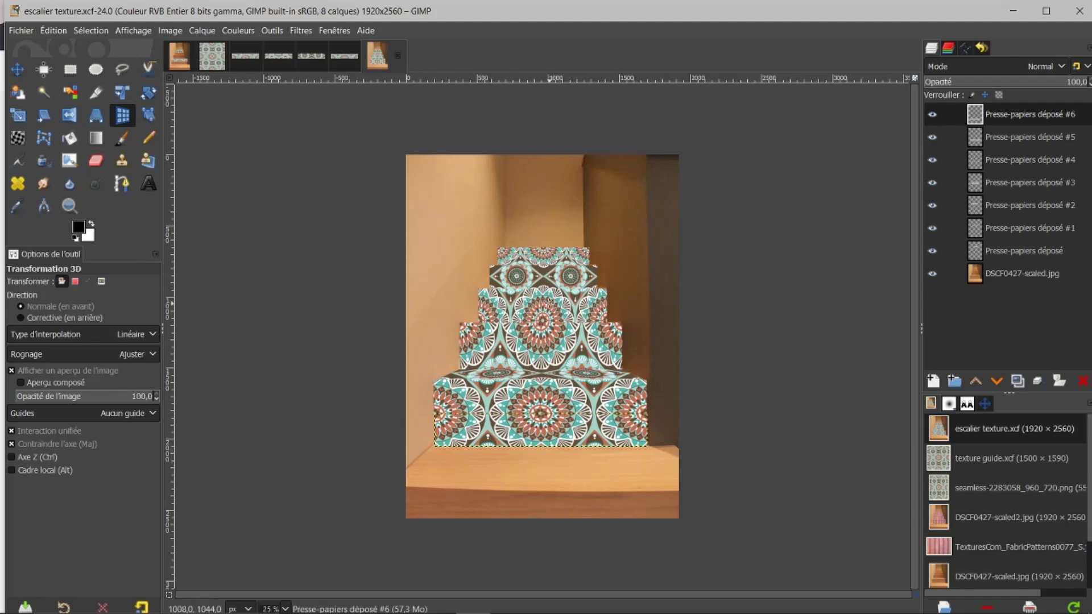
scroll(548, 302, "up", 2, "ctrl")
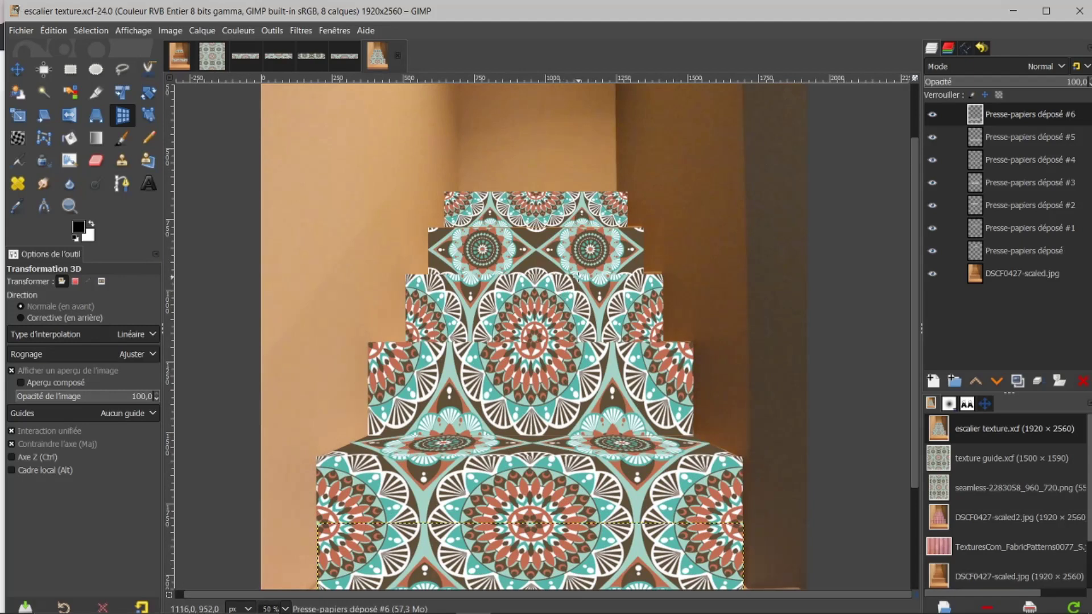
left_click(180, 56)
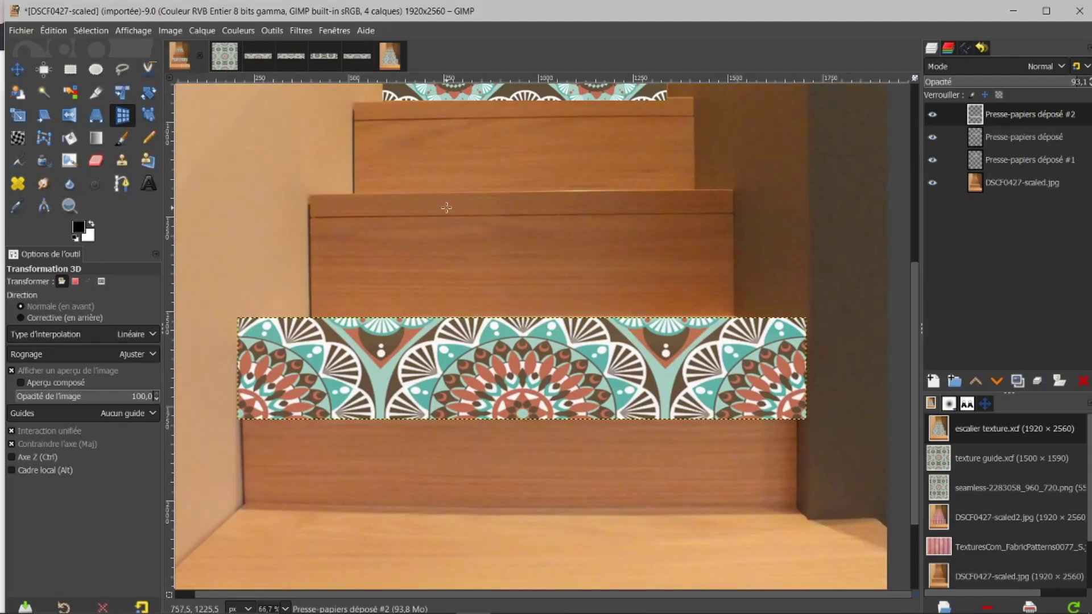
left_click(394, 63)
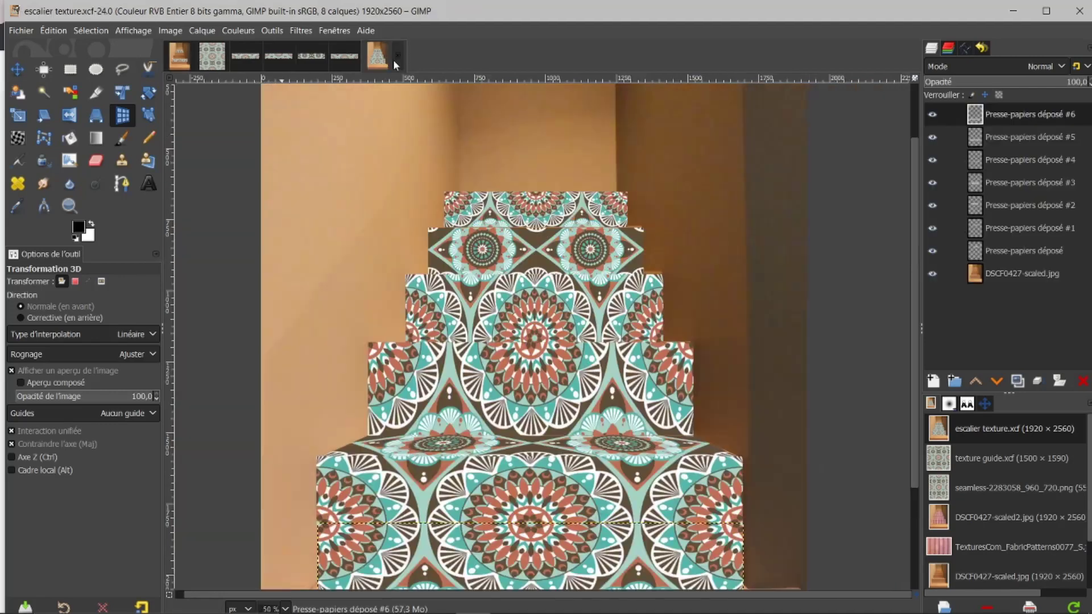
Toggle the visibility of individual strip layers in the example to identify which stair surface each one covers.
left_click(933, 136)
left_click(933, 136)
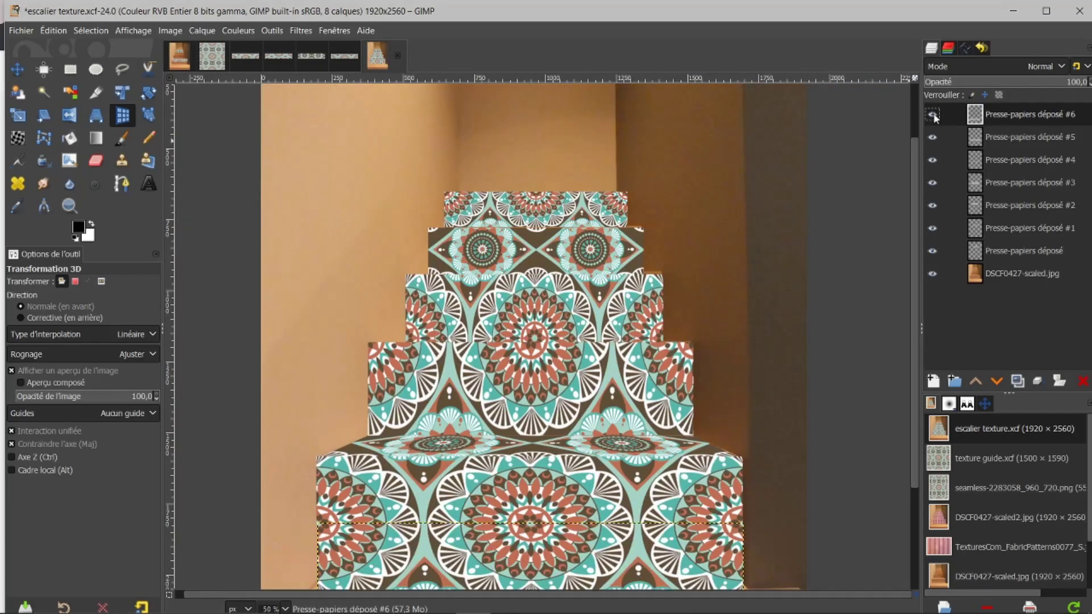
left_click(932, 251)
left_click(932, 251)
left_click(932, 253)
left_click(932, 253)
Select the highest riser's strip layer, Presse-papiers déposé, and hide it to expose the wood beneath.
left_click(978, 255)
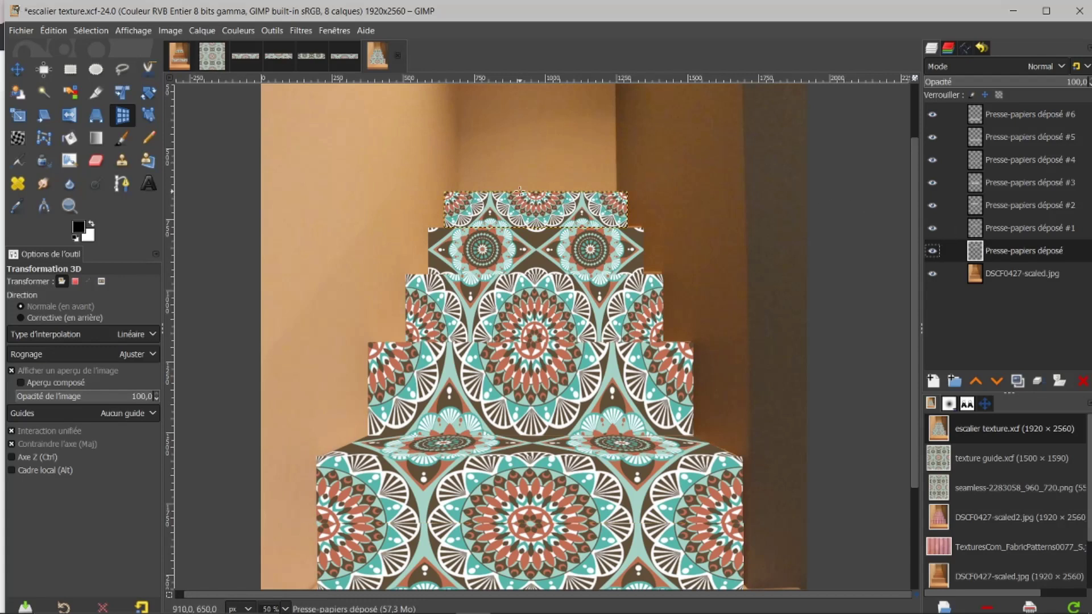
scroll(519, 191, "up", 1)
scroll(519, 191, "up", 2)
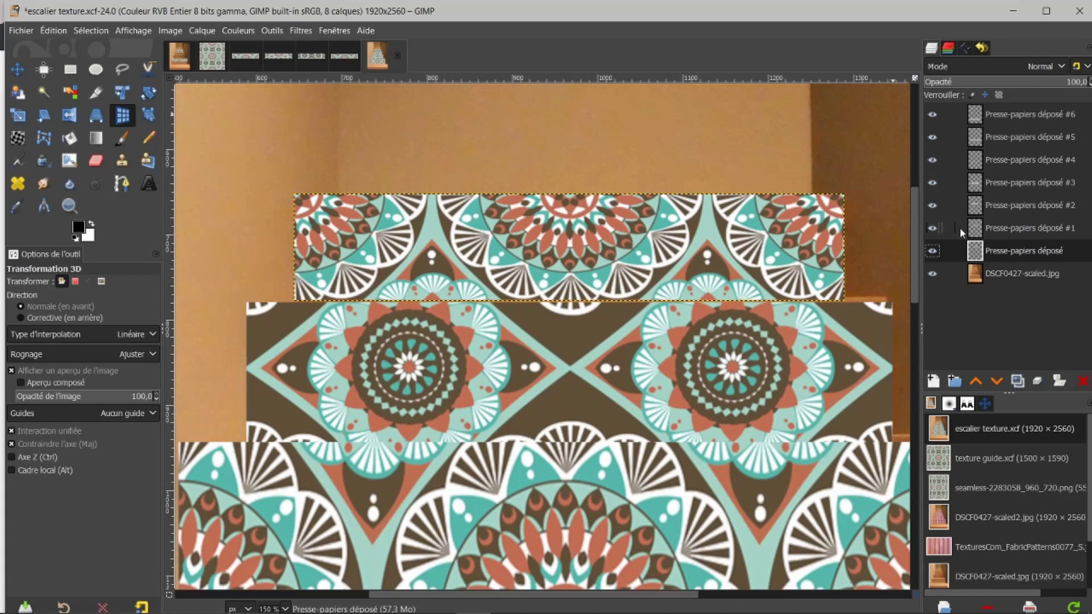
left_click(933, 252)
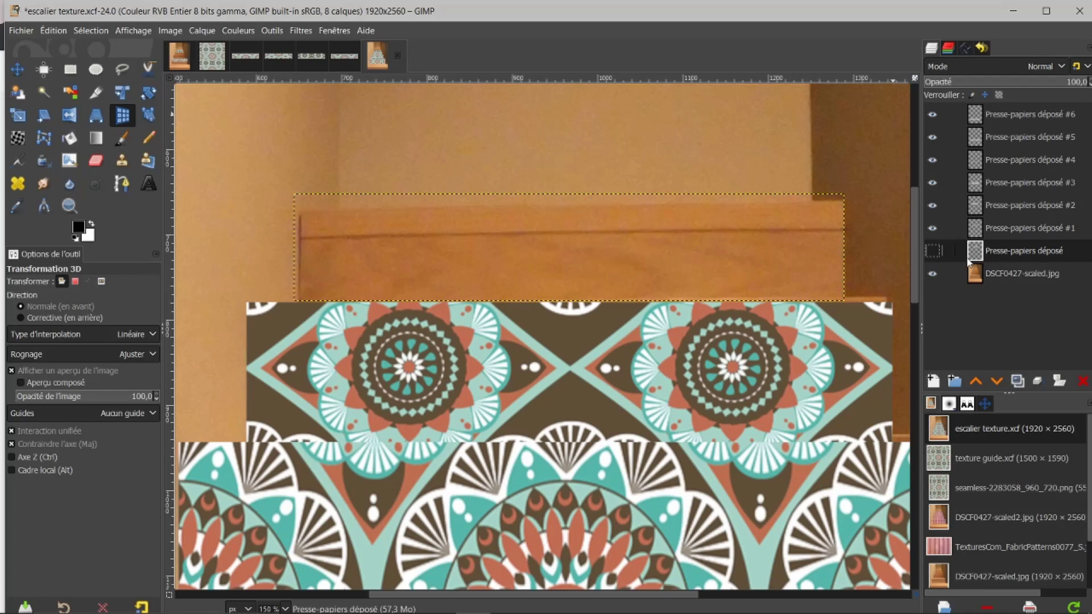
Toggle the highest riser's strip layer, Presse-papiers déposé, to compare the pattern with the wooden nosing edge beneath.
left_click(932, 251)
left_click(932, 252)
left_click(931, 252)
left_click(931, 252)
left_click(932, 252)
left_click(932, 252)
left_click(932, 252)
left_click(932, 252)
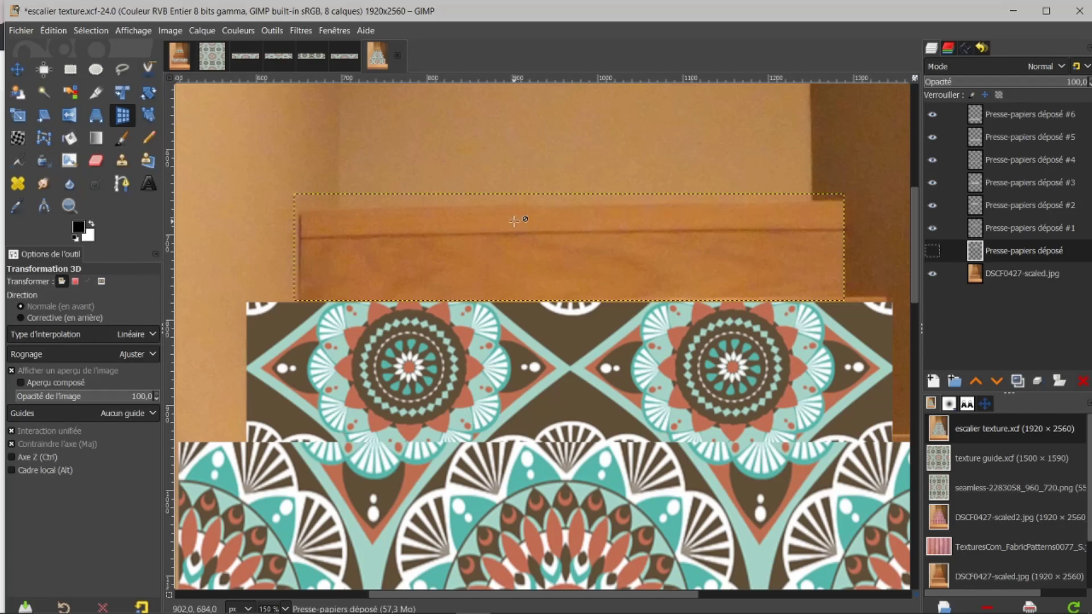
Make a rectangular selection of about 696 × 63 px around the nosing of the highest step, down to its lower edge.
left_click(71, 70)
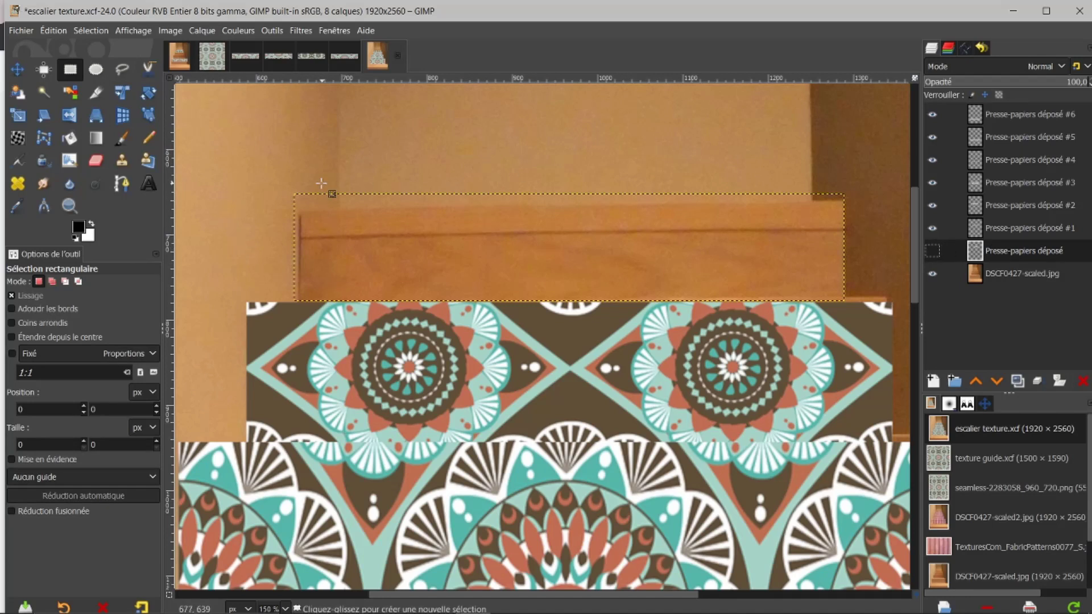
left_click_drag(275, 179, 868, 232)
left_click(632, 216)
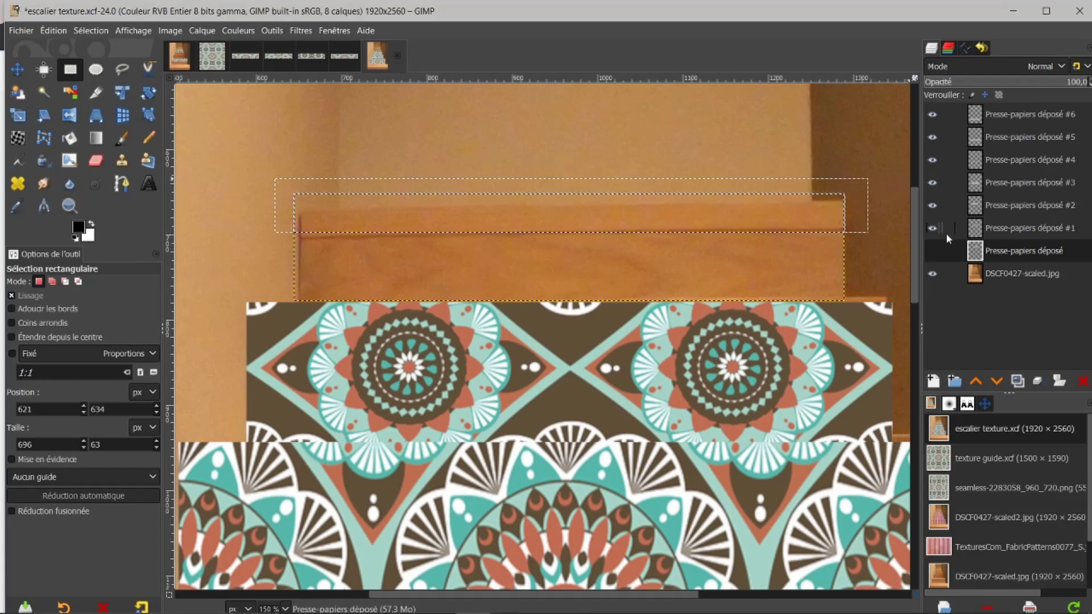
Show the highest riser's strip again, cut the selected nosing band from it and paste the band as a new layer.
left_click(935, 250)
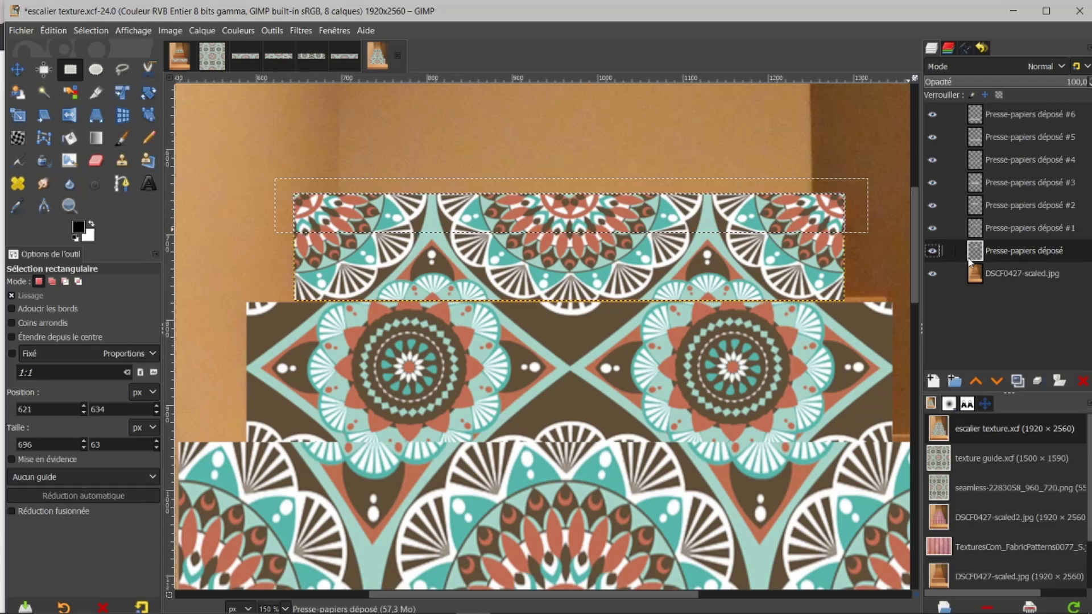
key("ctrl+x")
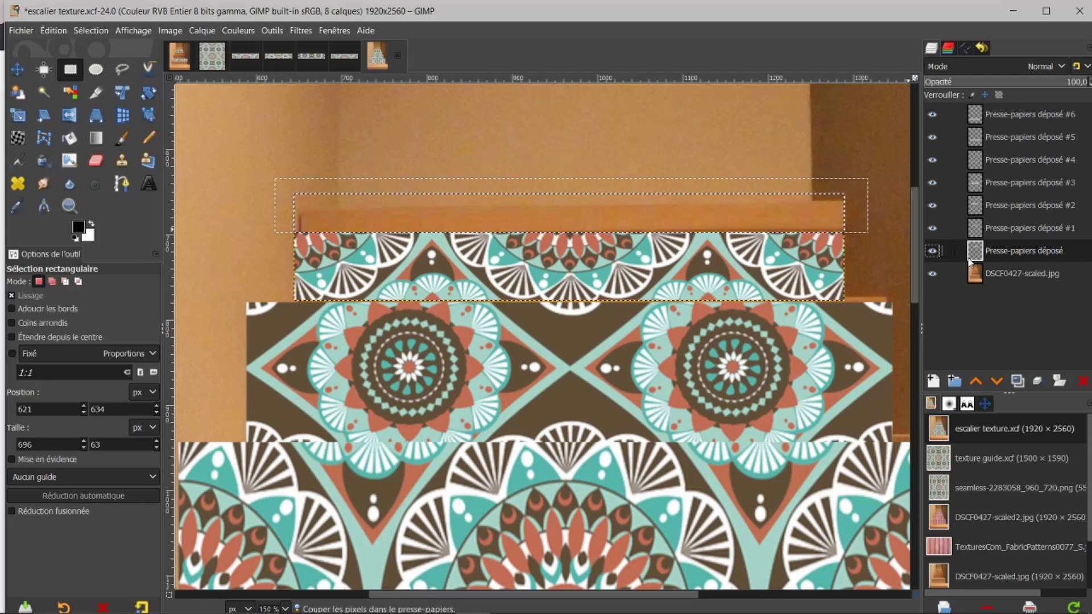
key("ctrl+v")
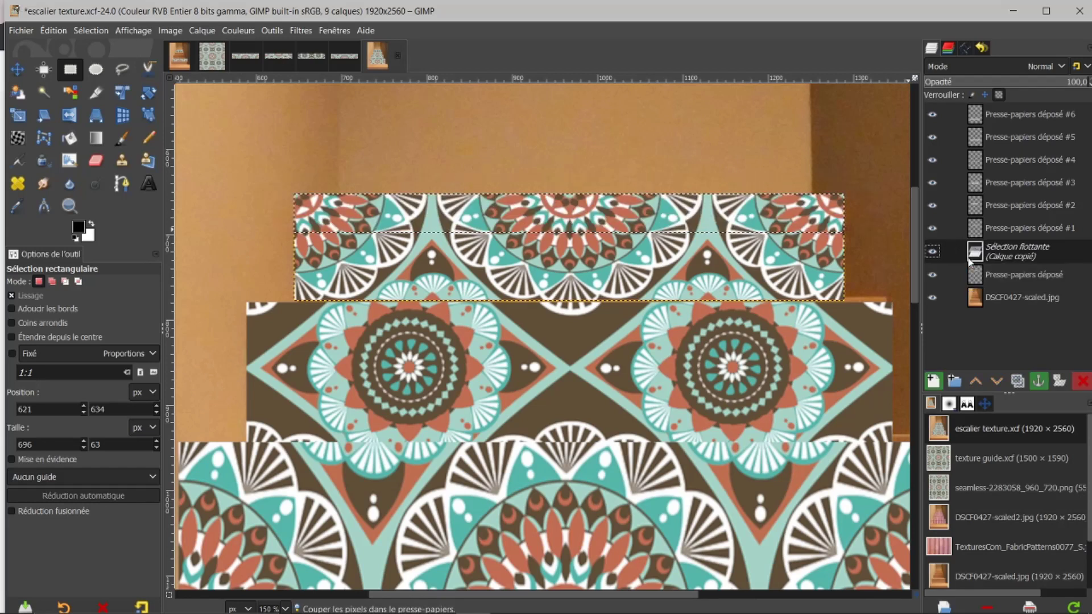
left_click(934, 382)
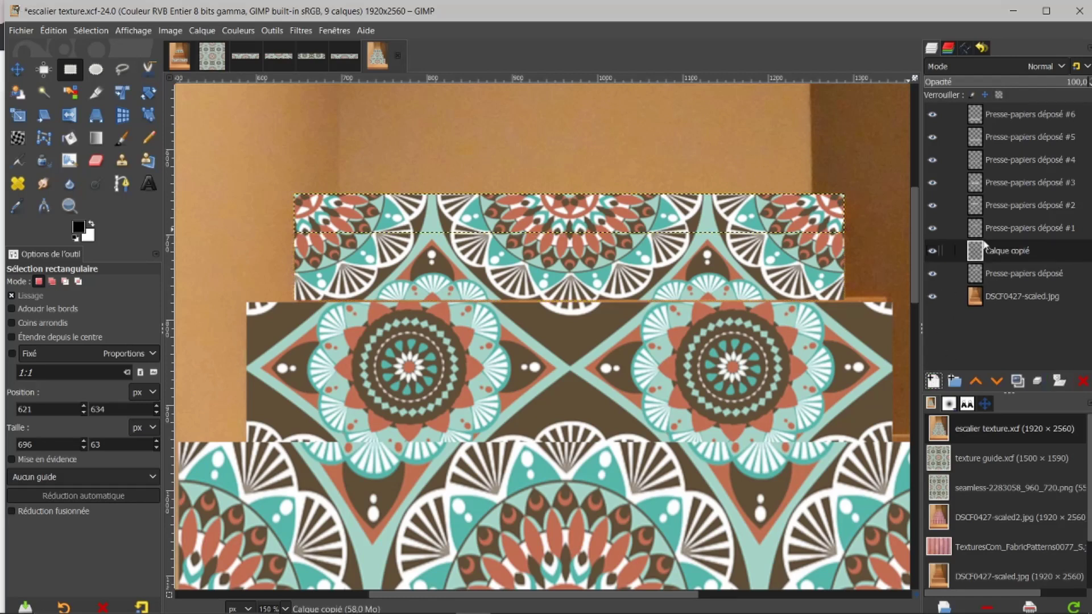
Toggle the visibility of Calque copié and Presse-papiers déposé to check how the strip is split between nosing and riser.
left_click(933, 251)
left_click(933, 251)
left_click(933, 251)
left_click(933, 251)
left_click(933, 250)
left_click(933, 251)
left_click(934, 274)
left_click(934, 274)
left_click(935, 274)
left_click(934, 274)
Apply a drop shadow to the Calque copié nosing with X -1,031, Y 16,907, blur radius 10,26 and opacity 1,172.
left_click(300, 31)
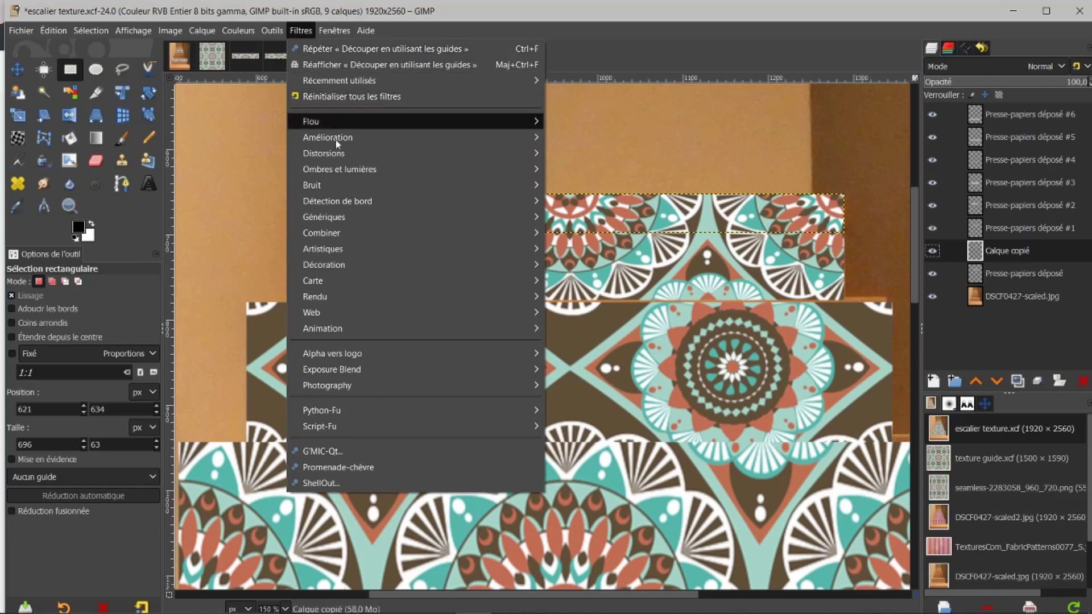
mouse_move(444, 166)
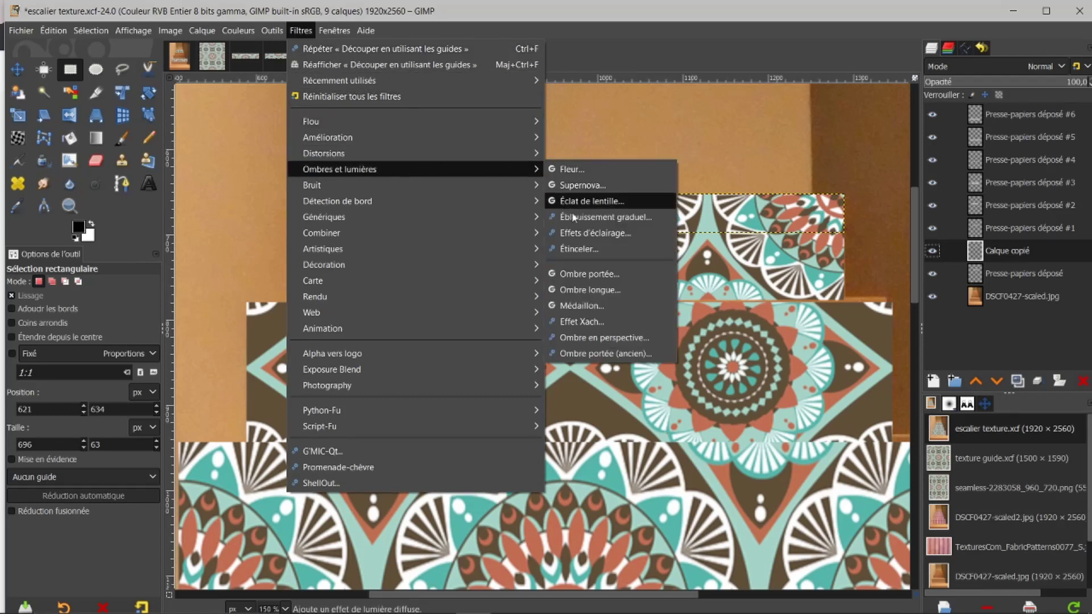
left_click(575, 274)
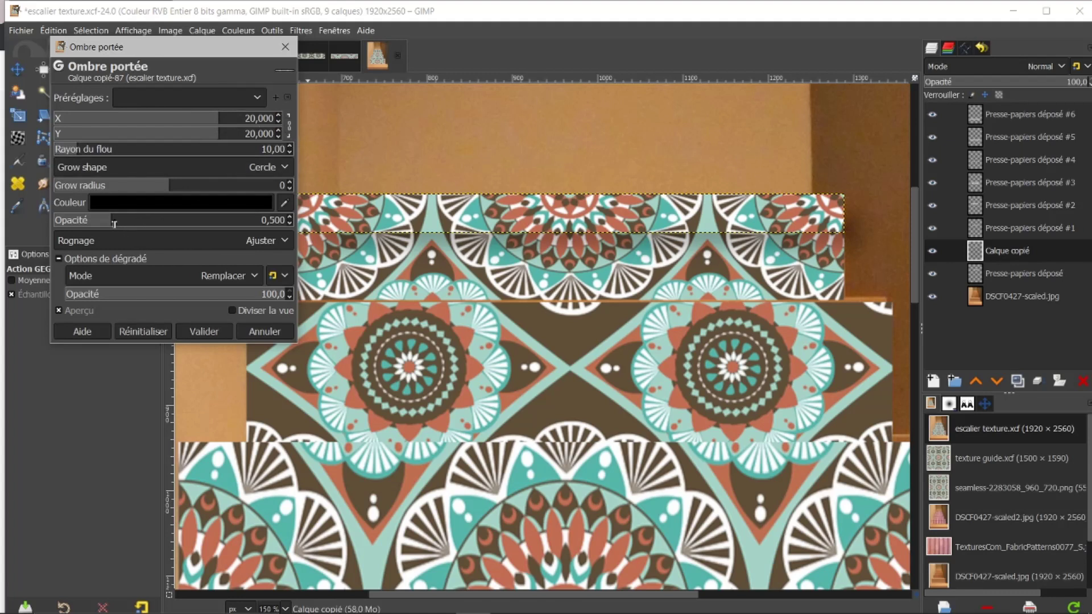
left_click_drag(112, 222, 190, 218)
left_click_drag(233, 47, 240, 291)
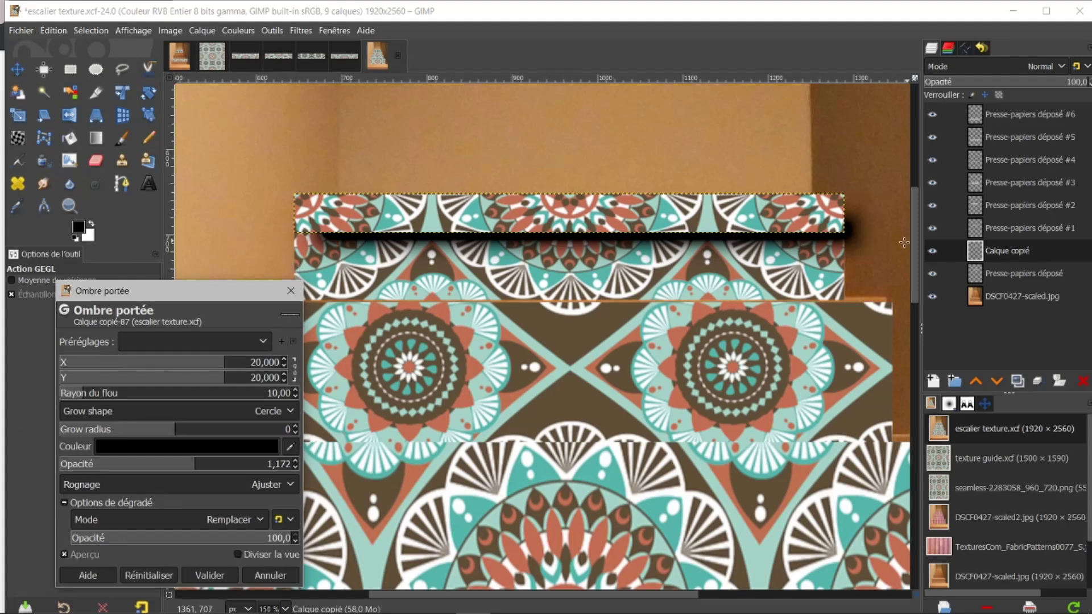
left_click_drag(225, 365, 167, 343)
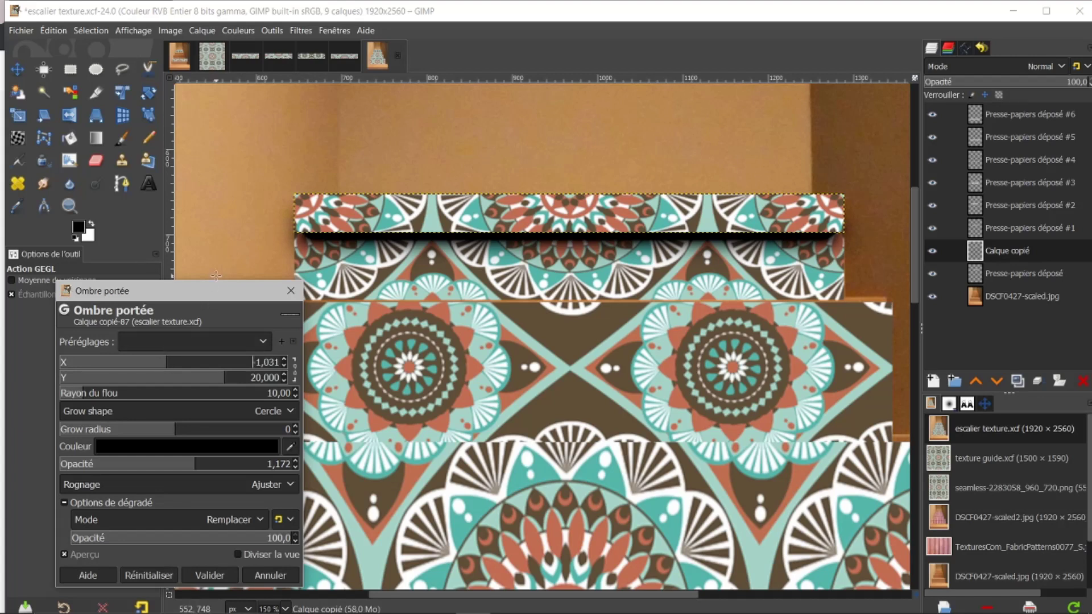
left_click_drag(207, 300, 171, 249)
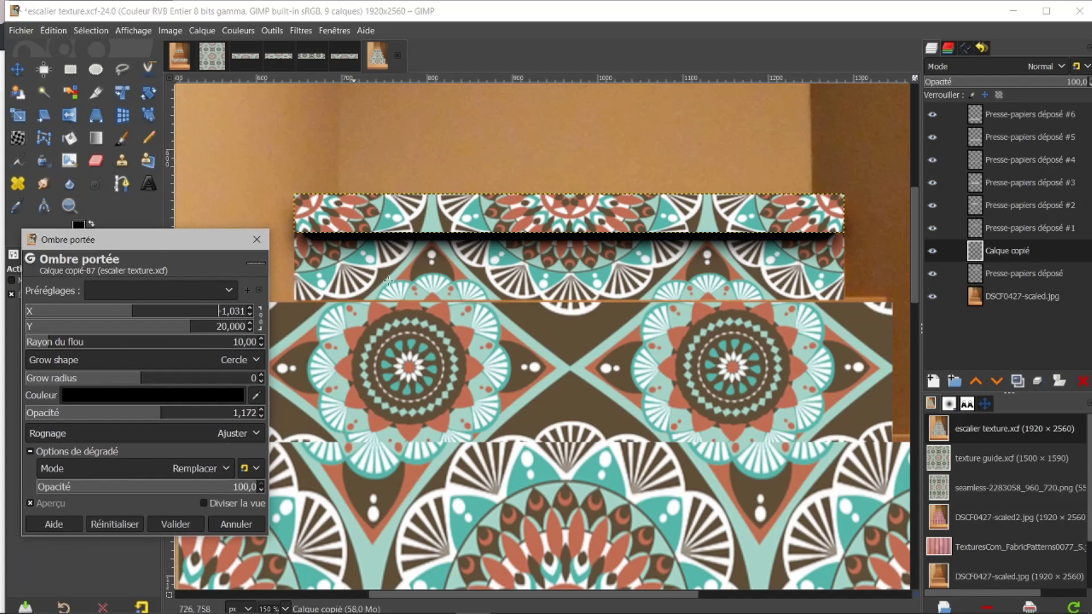
mouse_move(188, 327)
left_mouse_down()
mouse_move(173, 326)
mouse_move(182, 324)
left_mouse_up()
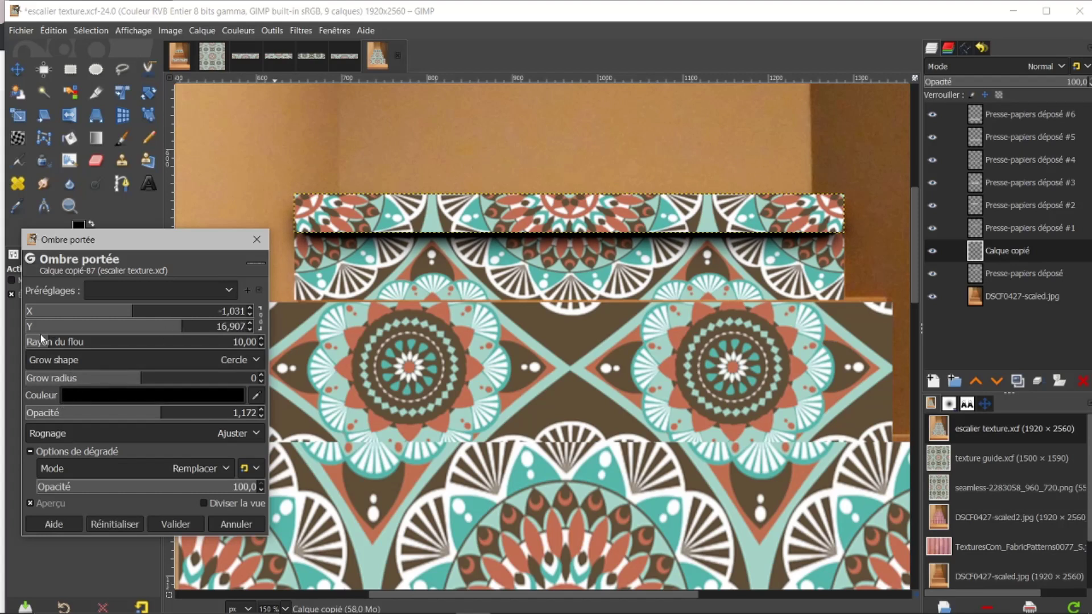
left_click_drag(52, 343, 50, 343)
left_click(185, 526)
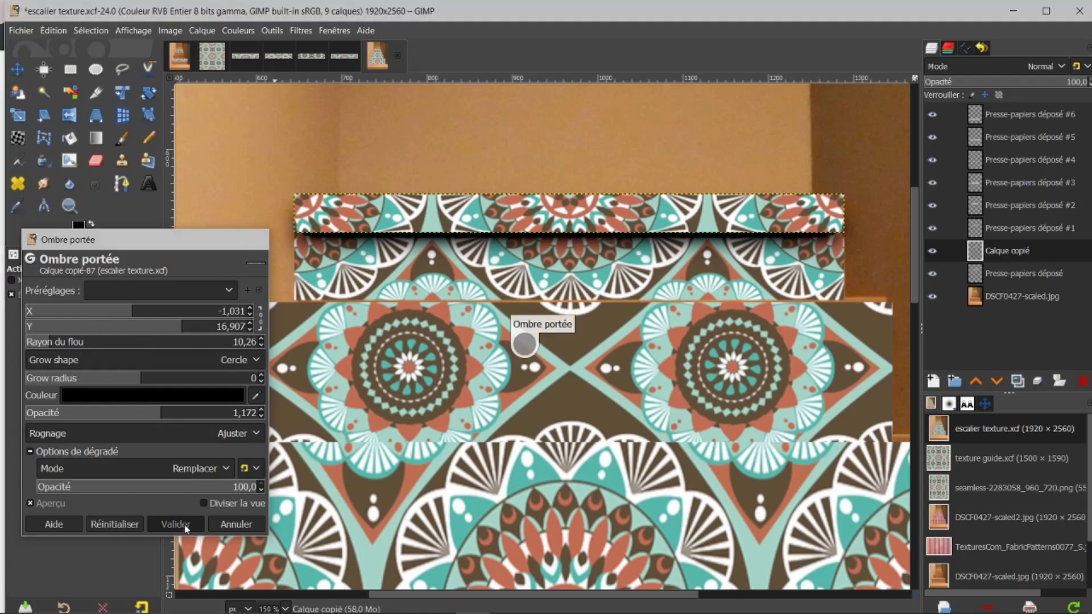
Hide the highest step's nosing and riser layers, and select and hide Presse-papiers déposé #1 to expose the second step's wood.
left_click(980, 295)
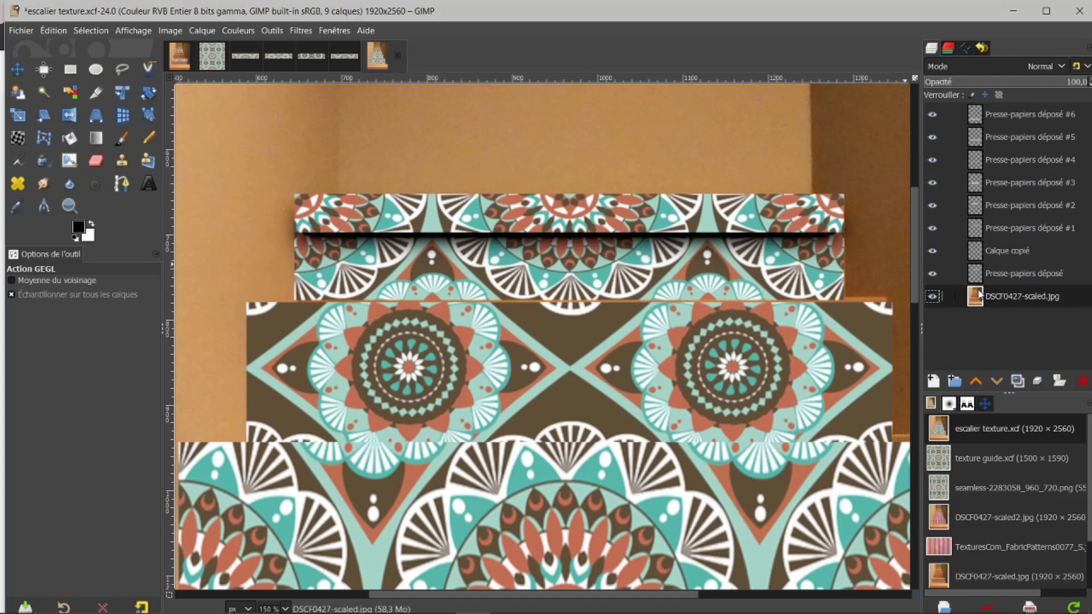
scroll(637, 316, "down", 2, "ctrl")
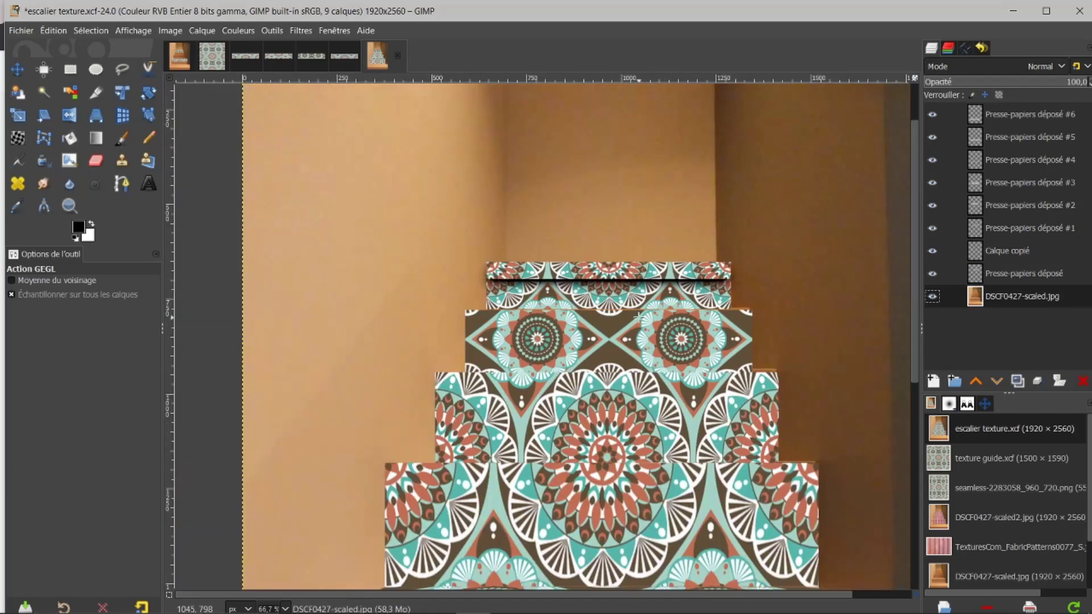
scroll(638, 317, "down", 1, "ctrl")
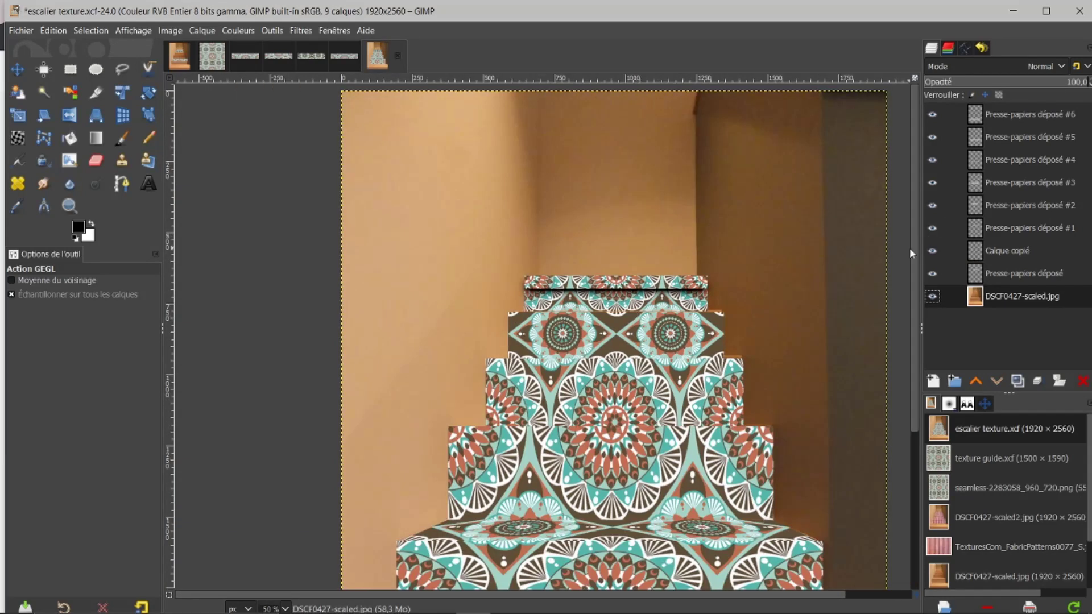
left_click_drag(915, 254, 908, 319)
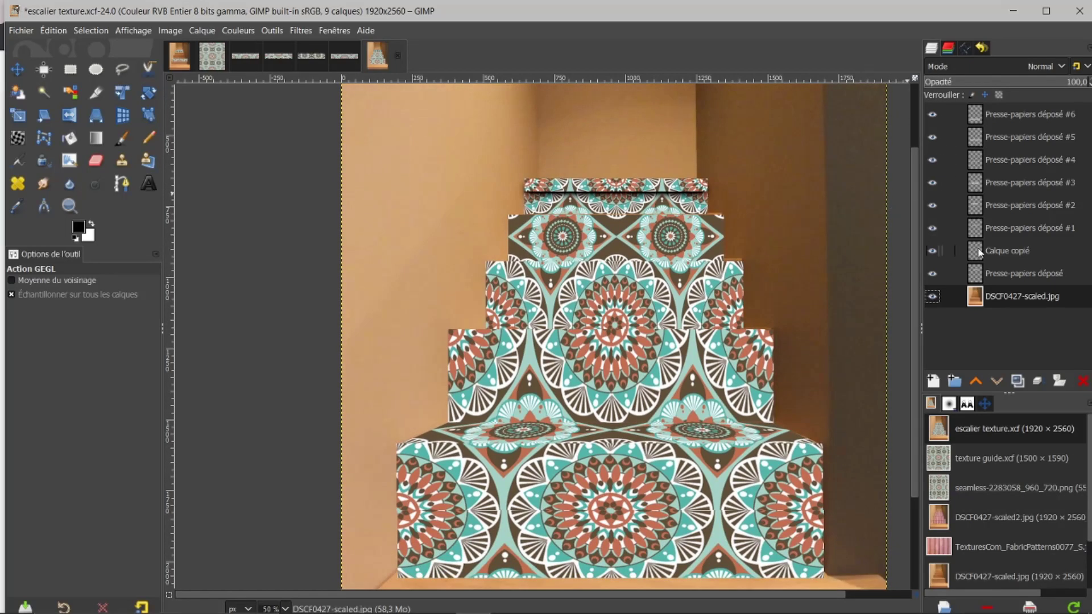
left_click(933, 274)
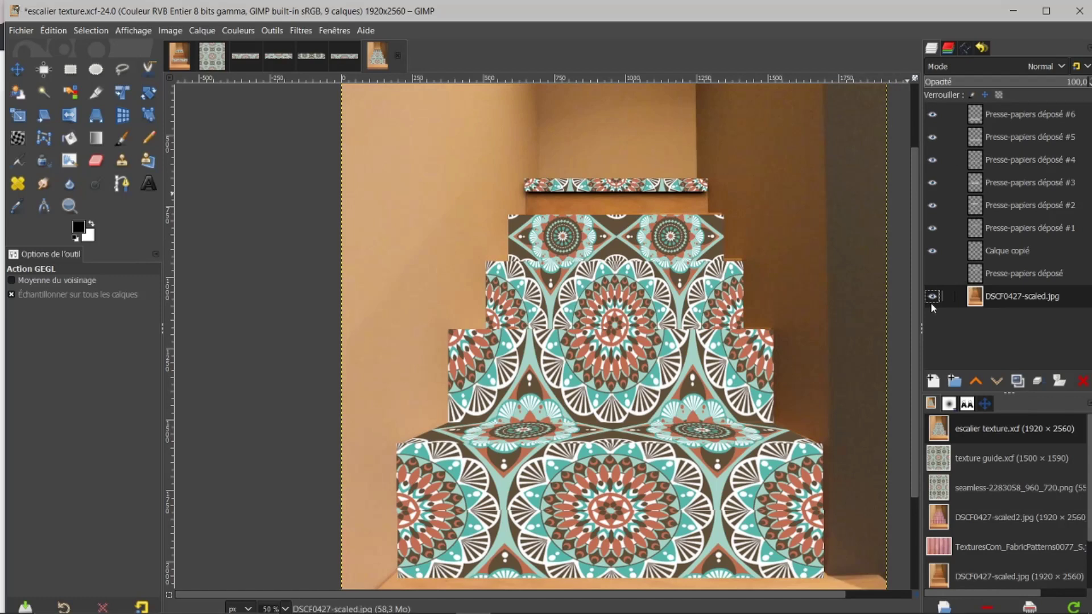
left_click(933, 251)
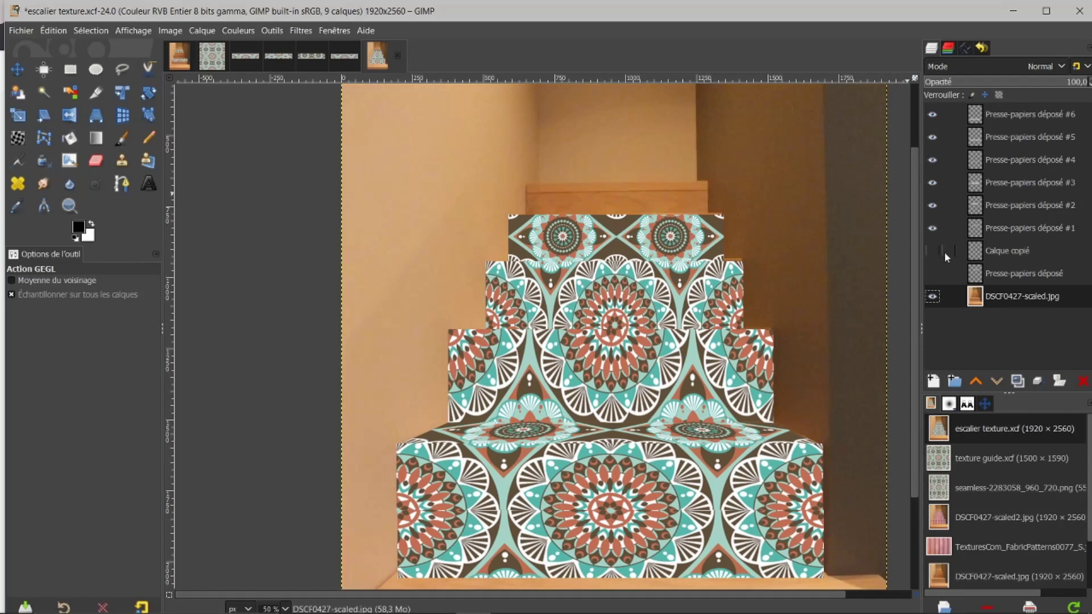
left_click(977, 232)
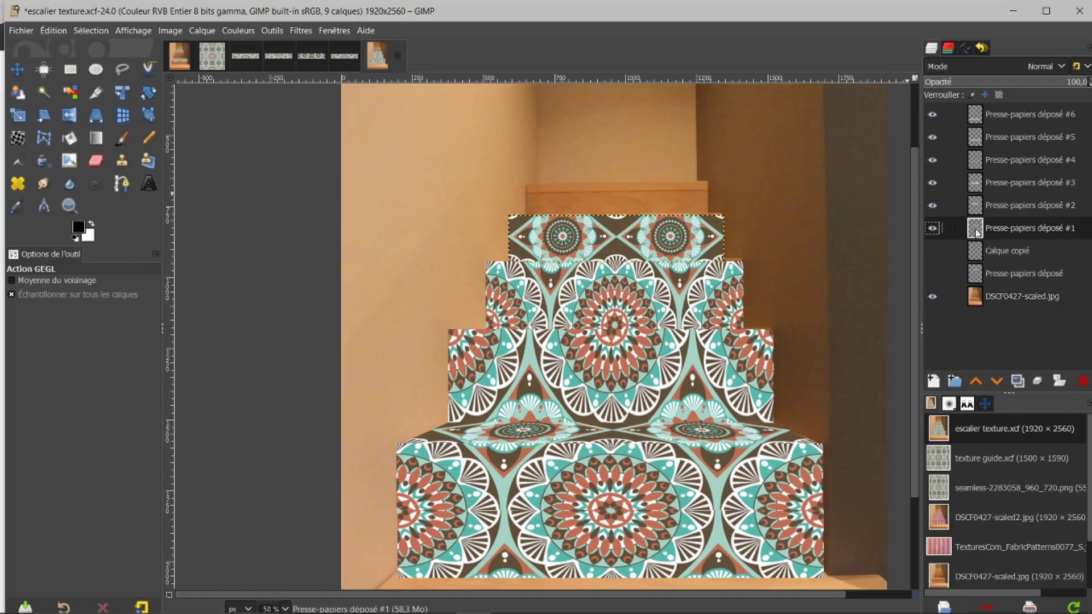
scroll(709, 275, "up", 2)
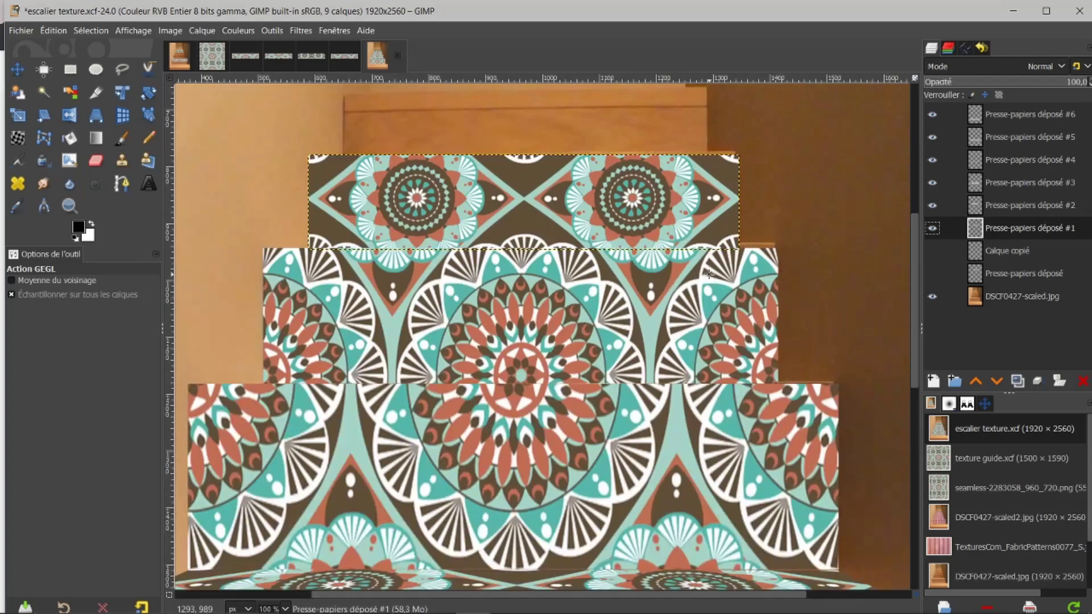
scroll(918, 227, "up", 5)
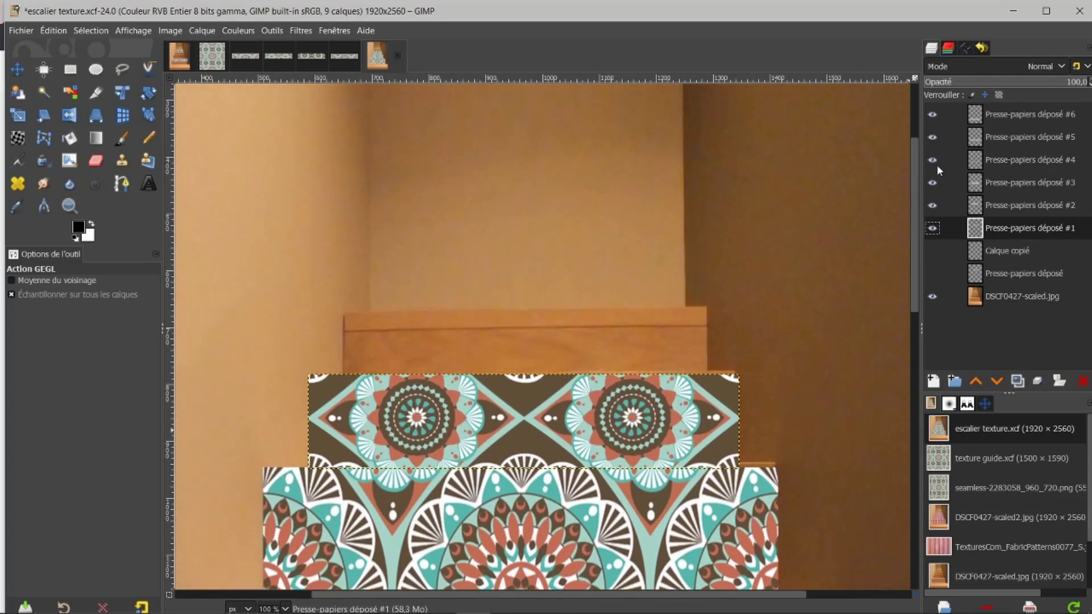
left_click(933, 228)
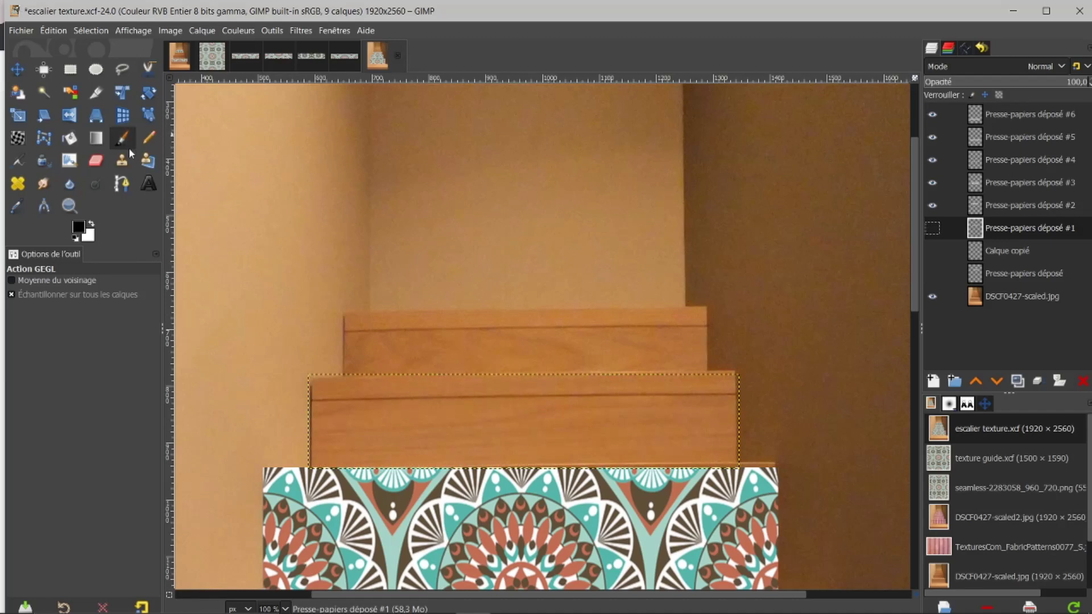
Make a rectangular selection of about 825 × 71 px around the nosing of the second-highest step.
left_click(70, 69)
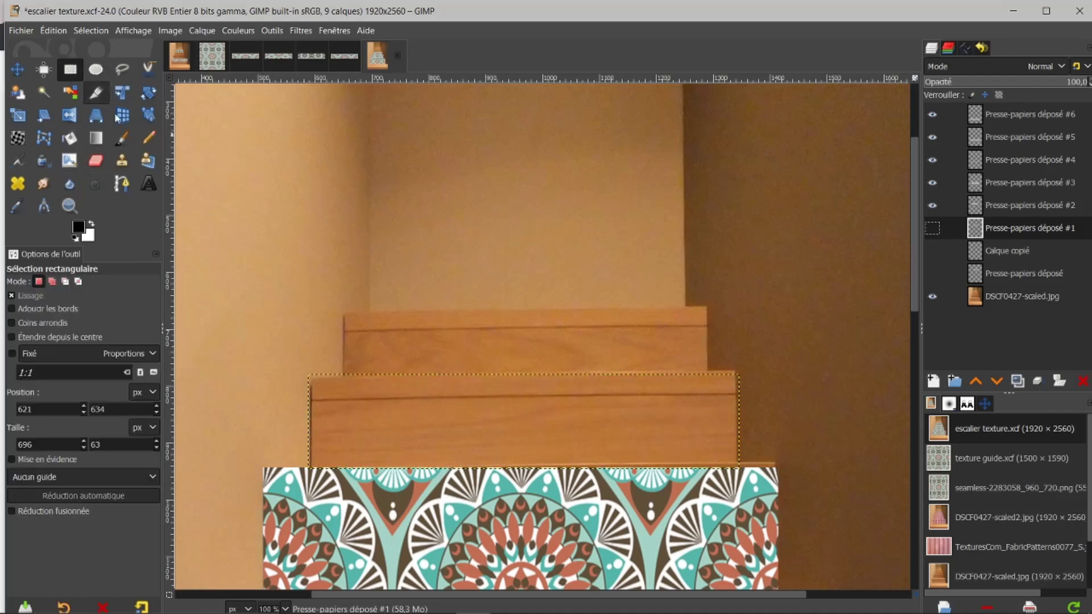
left_click_drag(293, 357, 763, 400)
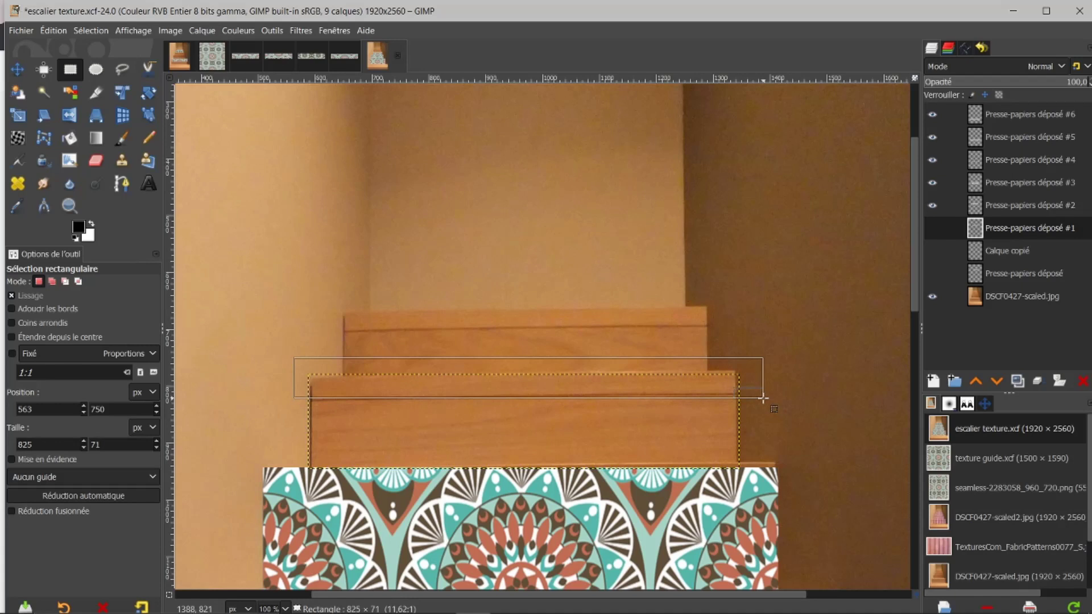
left_click_drag(764, 400, 763, 400)
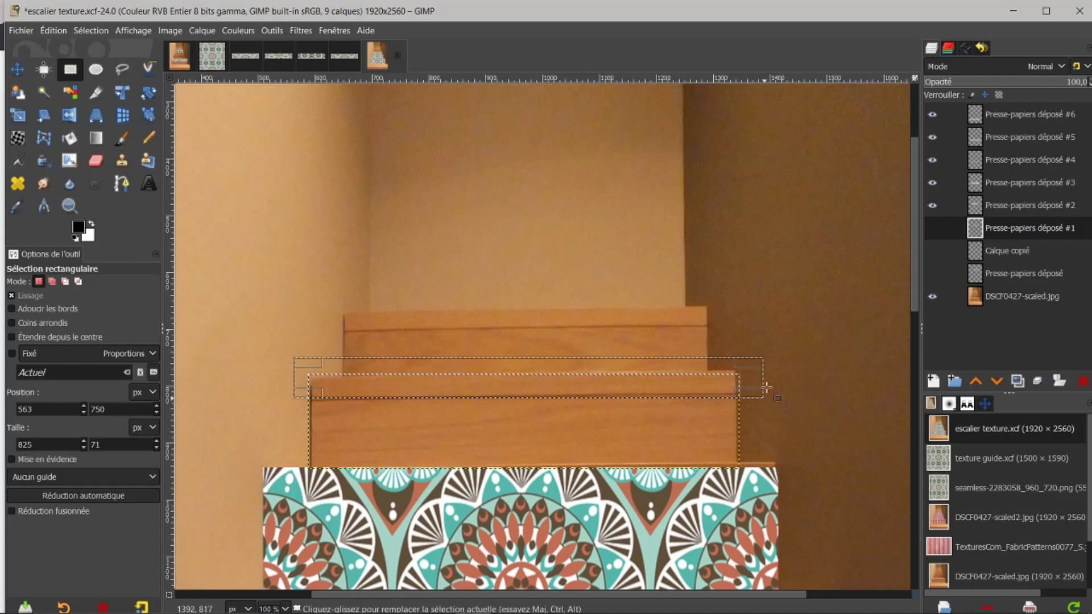
Show Presse-papiers déposé #1 again, cut the selected nosing band from it and paste the band as a new layer.
left_click(933, 229)
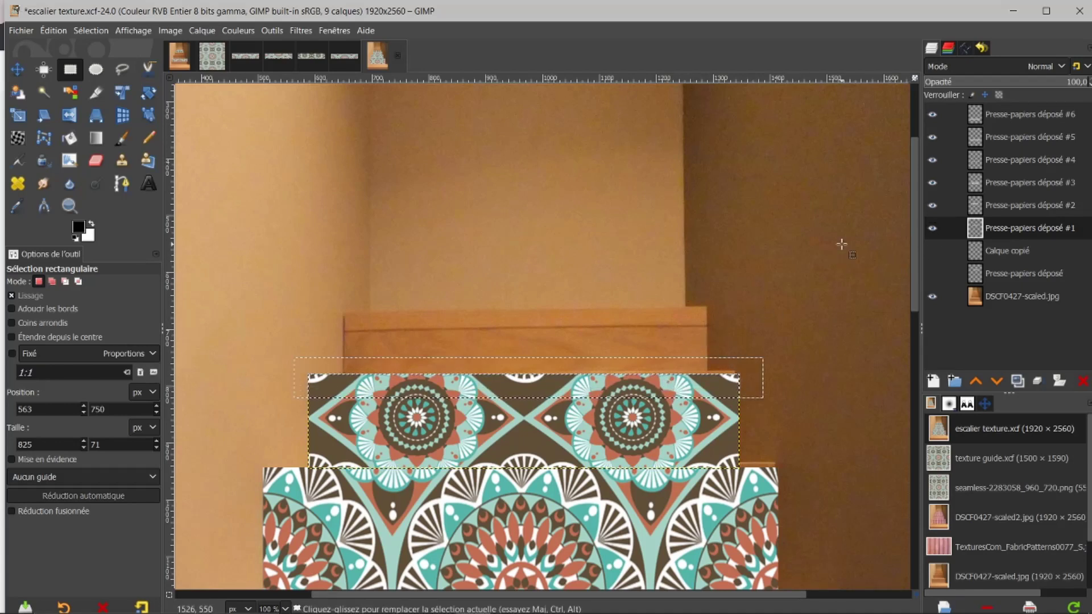
key("ctrl+x")
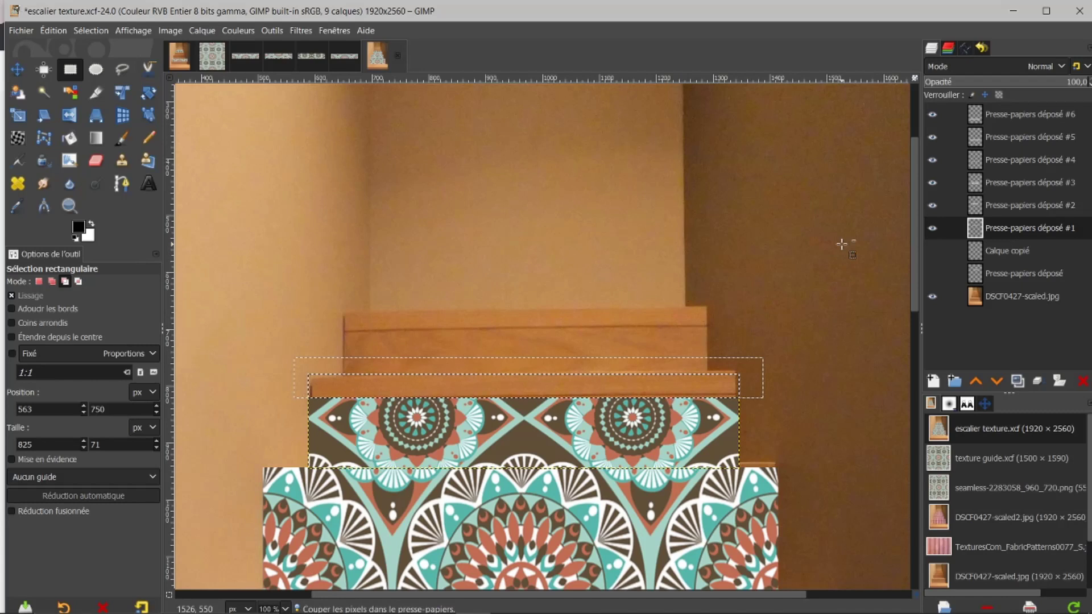
key("ctrl+v")
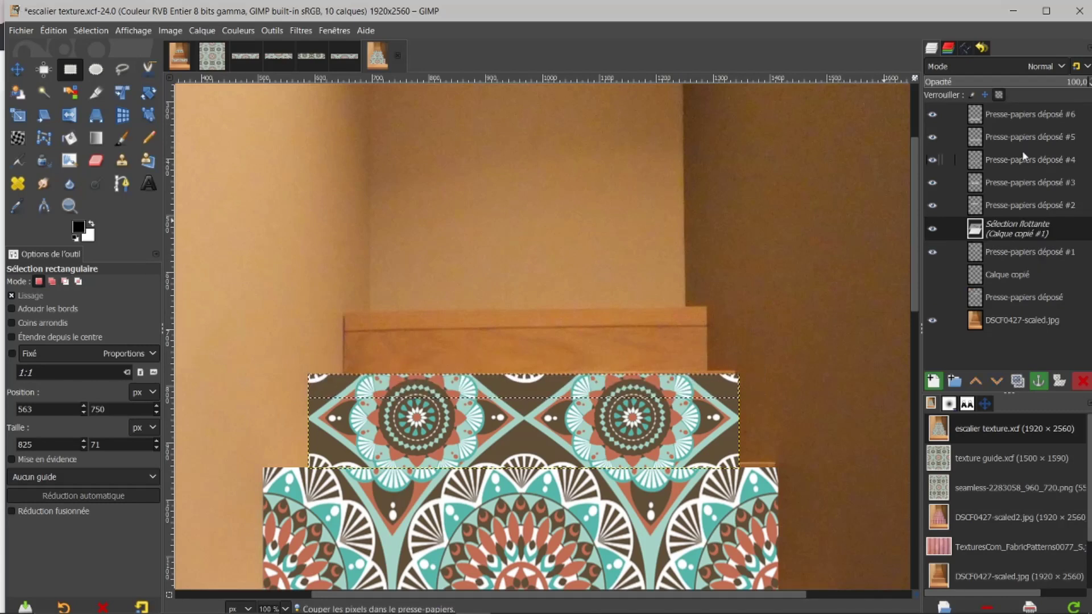
left_click(934, 381)
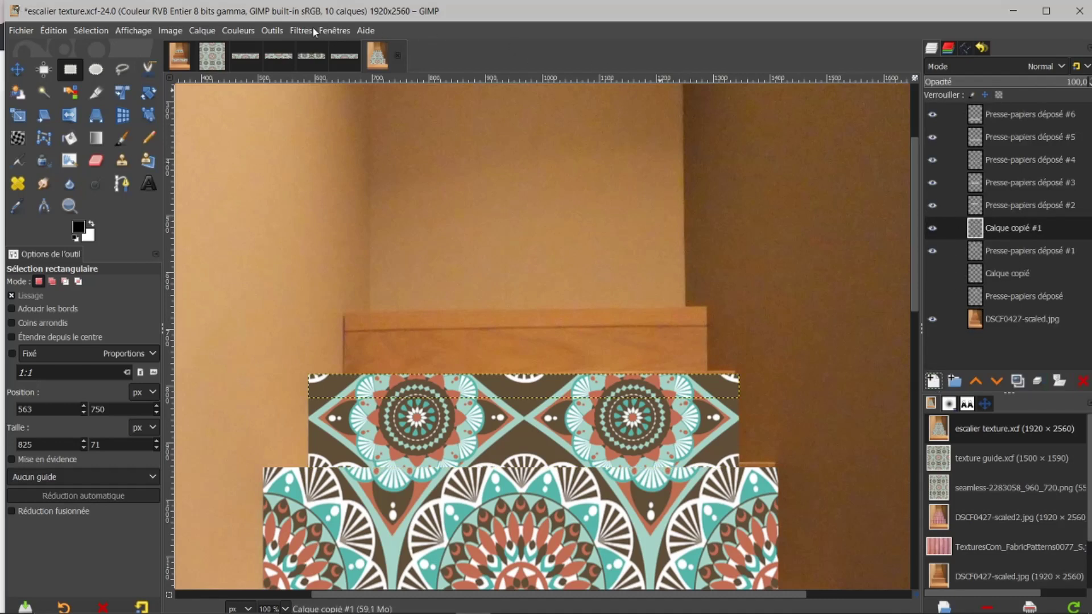
Apply a drop shadow to Calque copié #1 with unlinked offsets X 1,649 and Y 20, blur radius 10 and opacity 1,103.
left_click(294, 30)
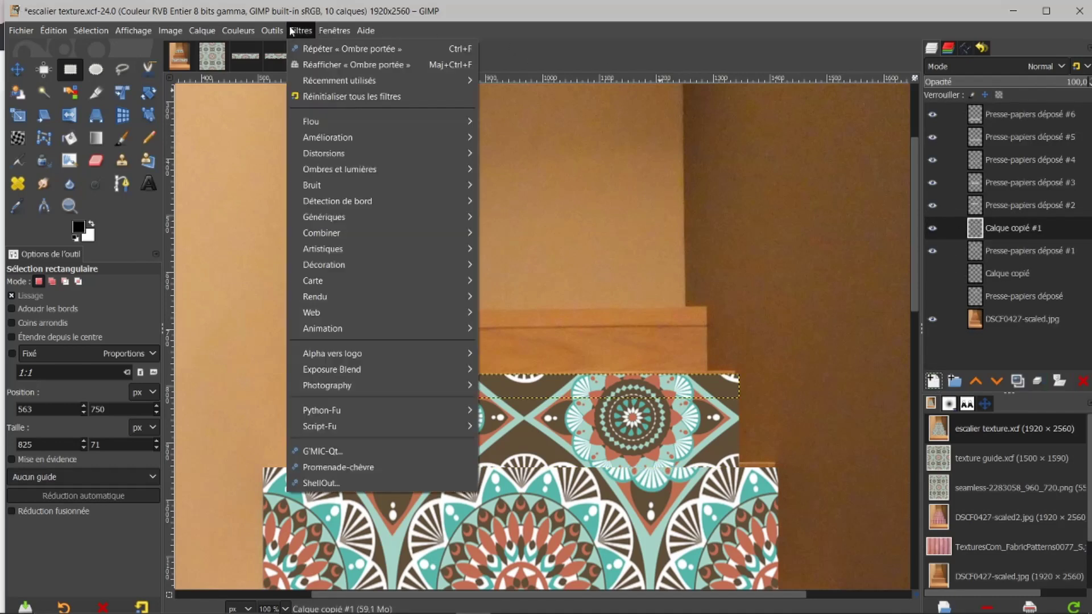
left_click(315, 64)
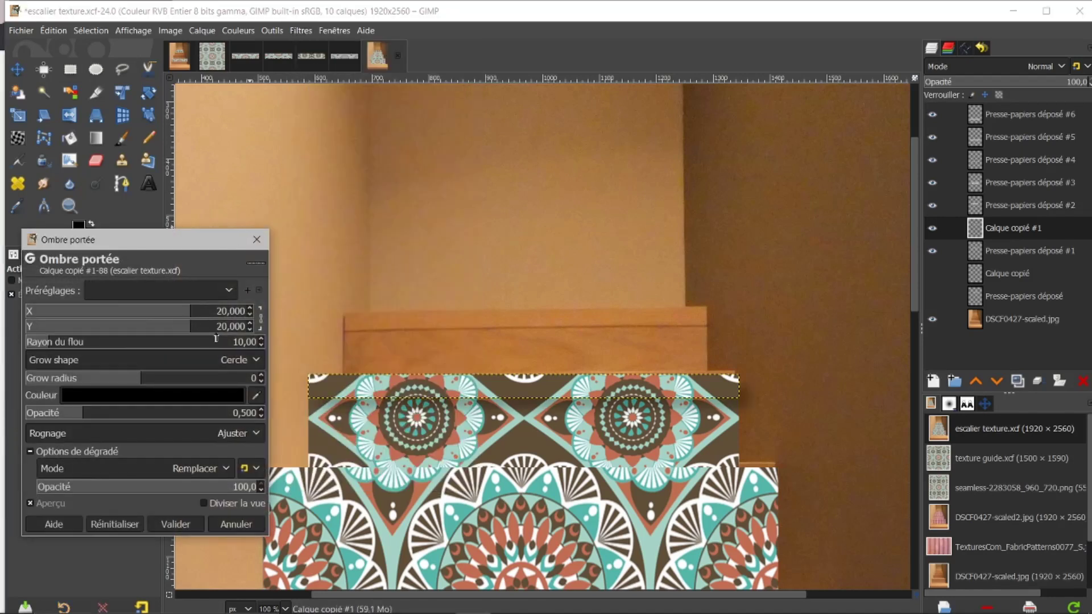
left_click(260, 319)
left_click_drag(85, 414, 153, 415)
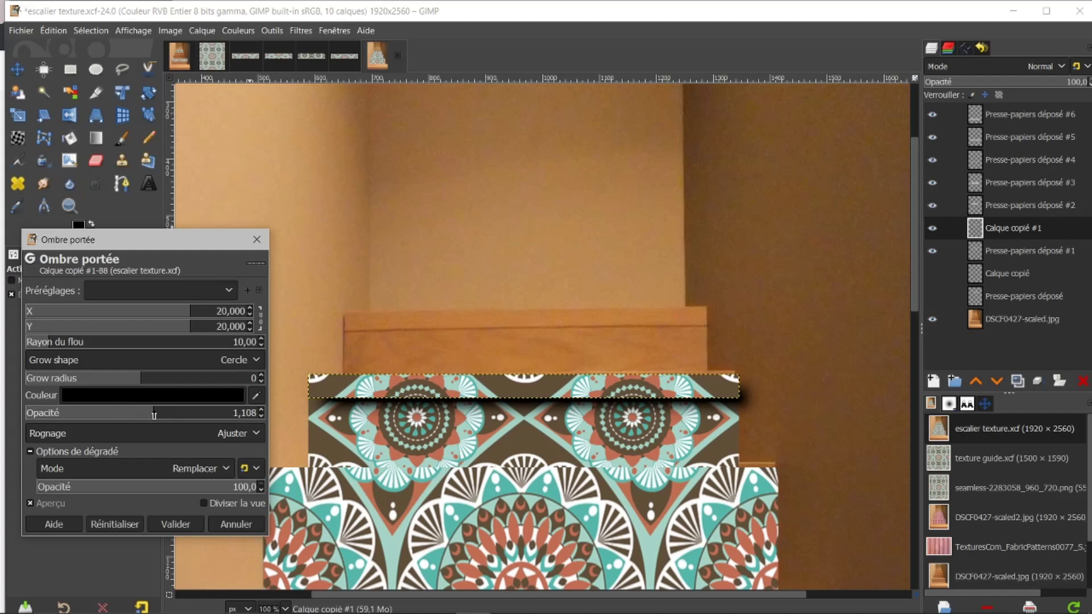
left_click_drag(189, 311, 141, 304)
left_click(186, 527)
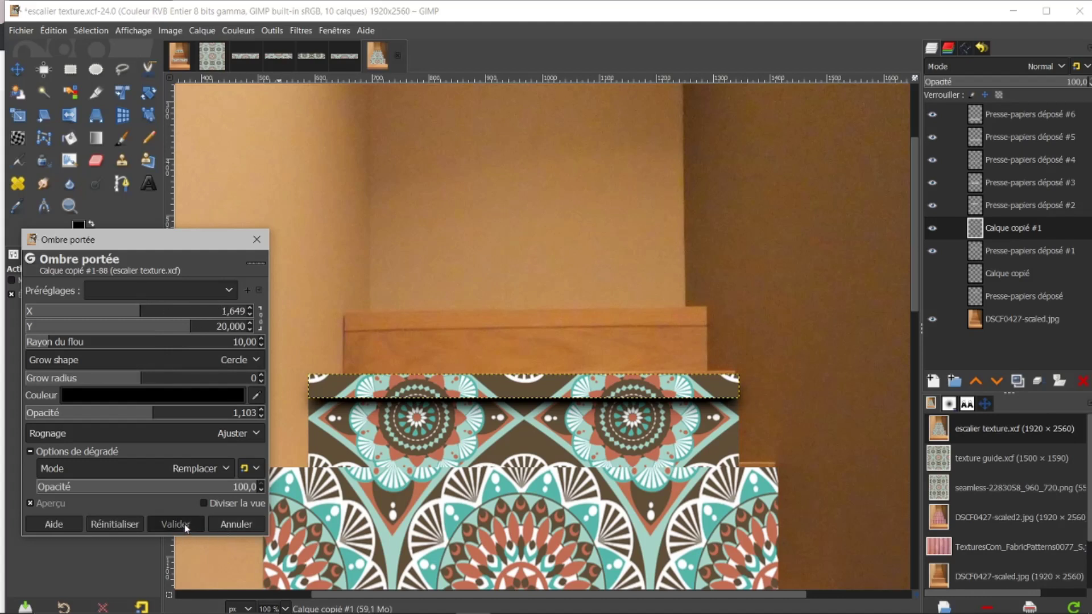
Show the Calque copié and Presse-papiers déposé layers again, select Presse-papiers déposé #2 and check the wood beneath it.
left_click(933, 274)
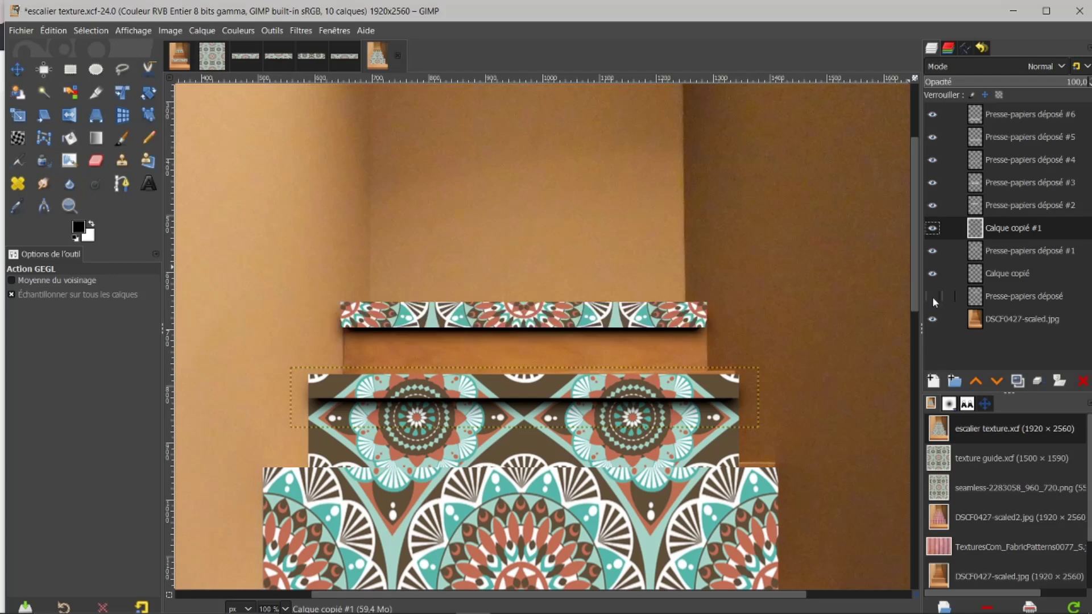
left_click(933, 297)
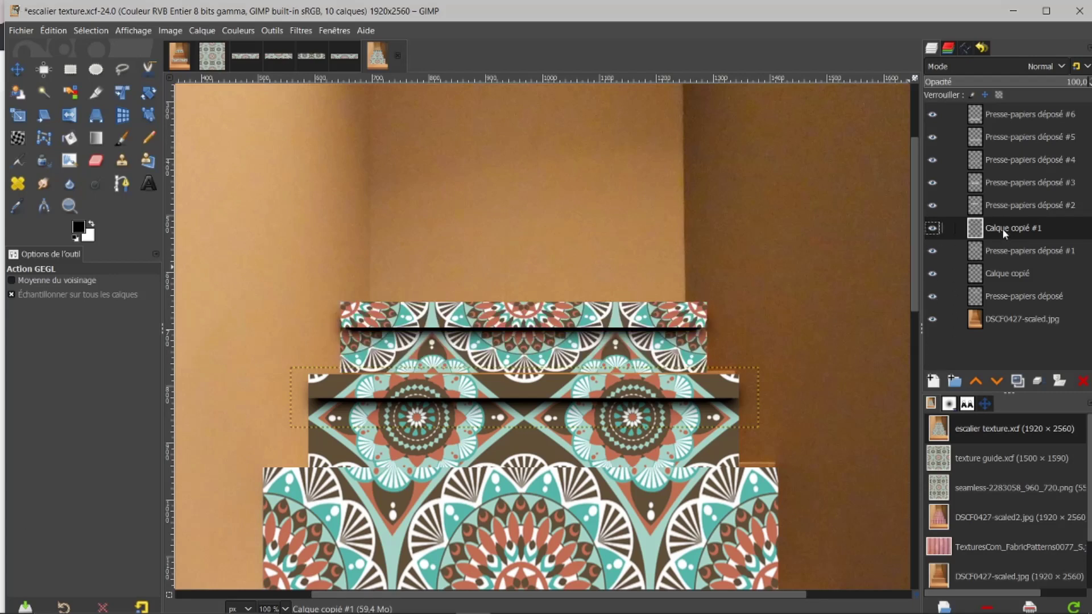
left_click(976, 203)
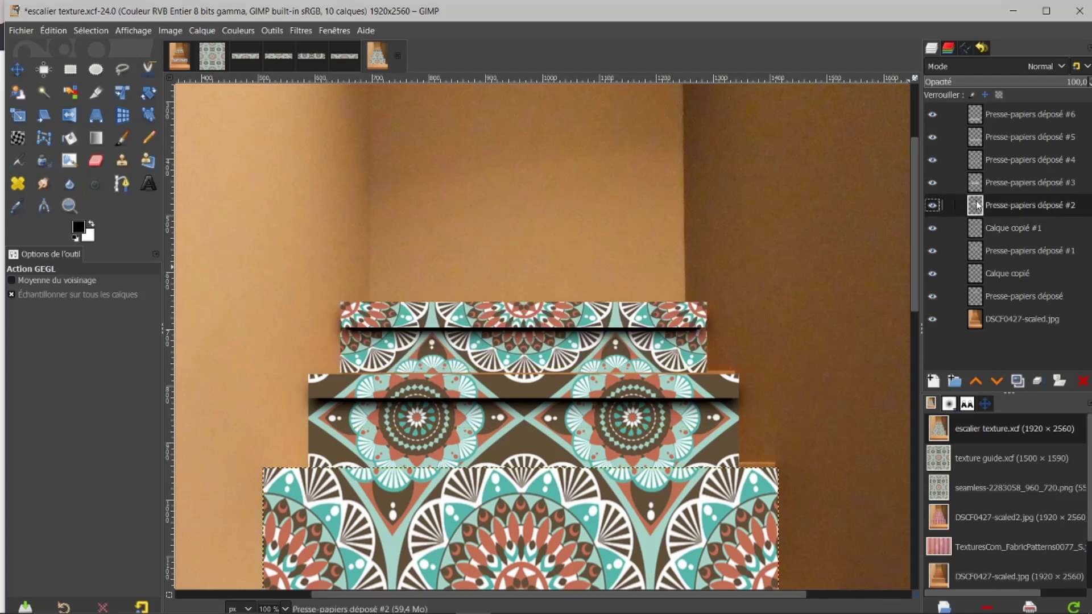
left_click(933, 205)
left_click(934, 205)
left_click(936, 206)
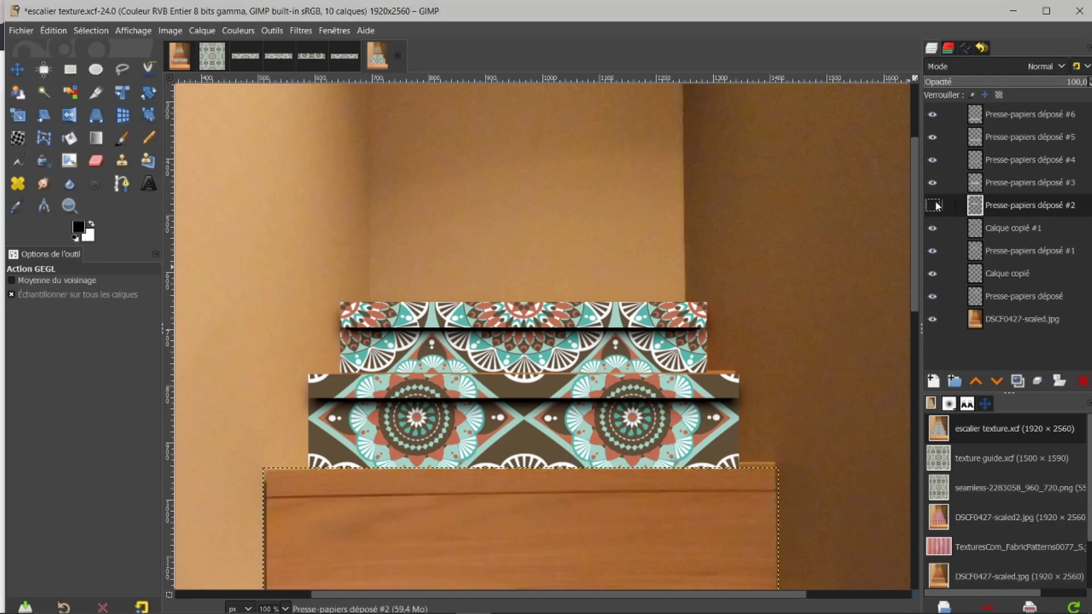
left_click(933, 206)
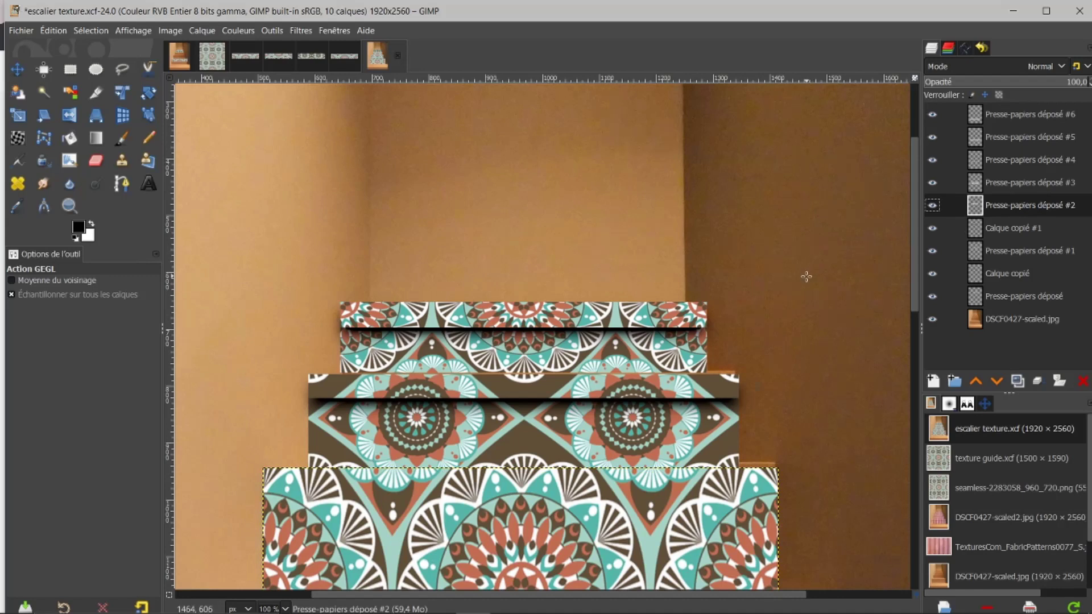
Open the prepared image escalier ombres.xcf from the recent documents.
scroll(807, 276, "down", 2)
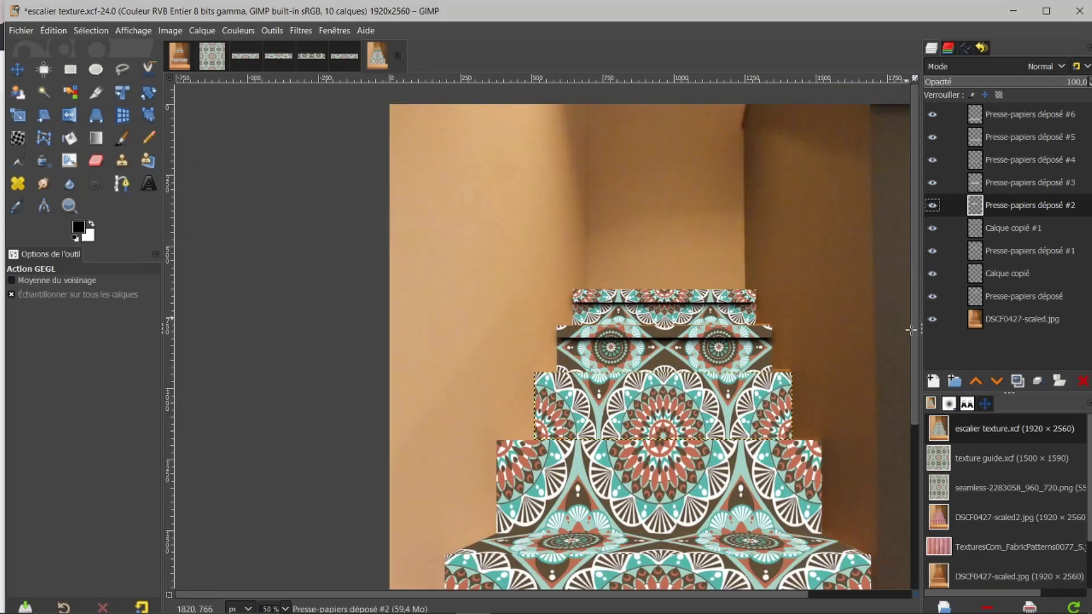
scroll(1087, 508, "down", 2)
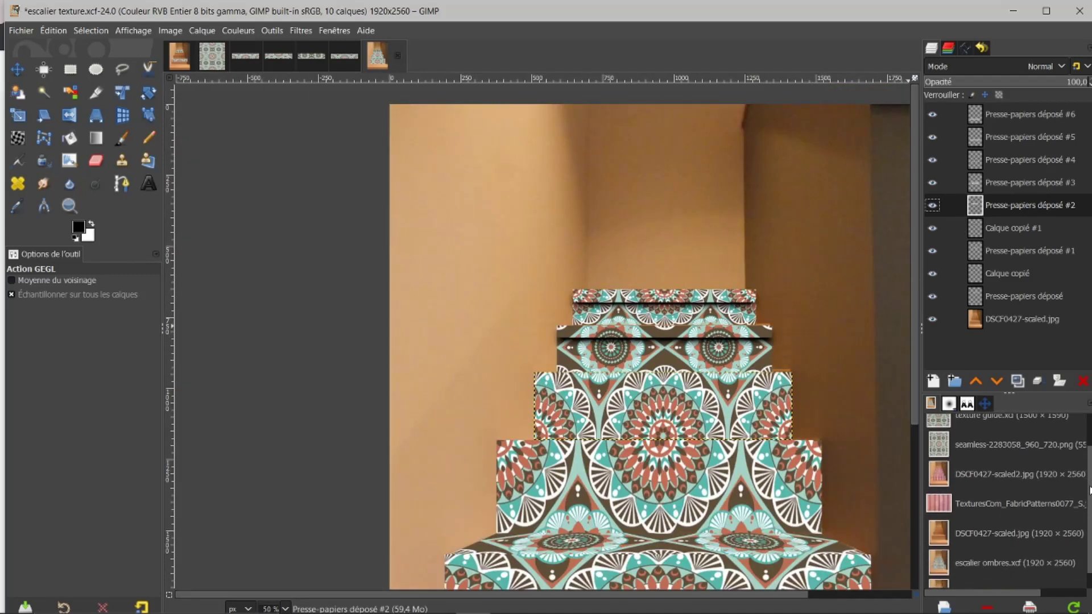
double_click(965, 542)
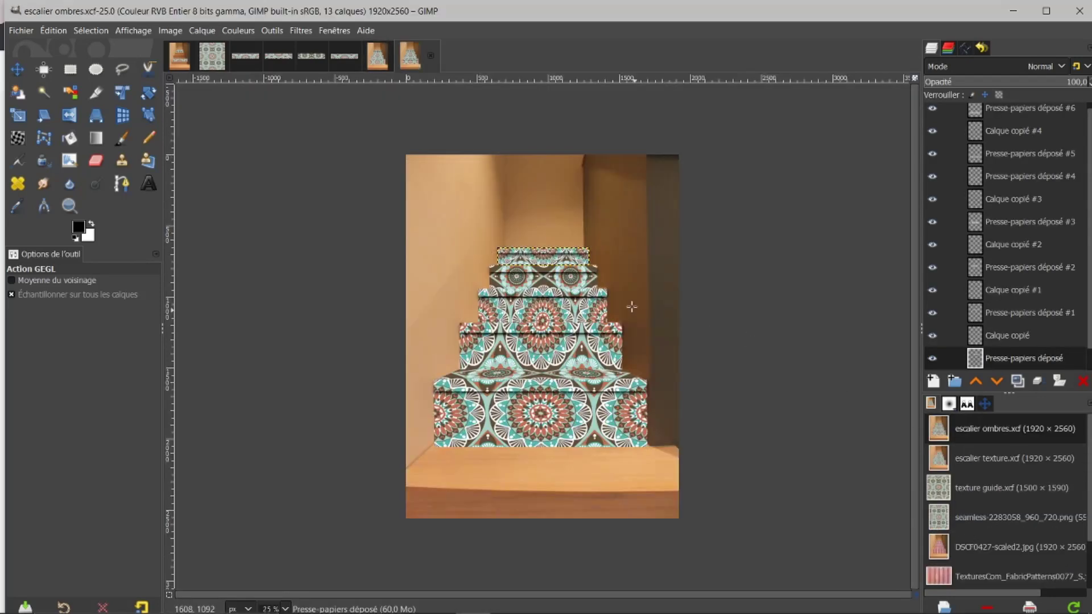
scroll(579, 289, "up", 1)
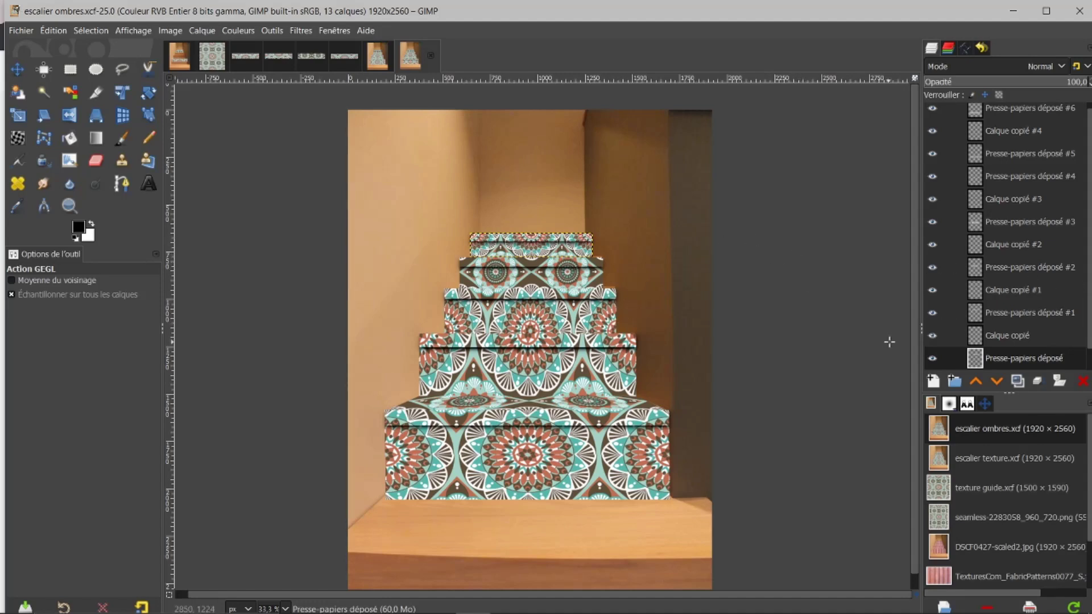
Merge all layers except DSCF0427-scaled.jpg into one, expanded as necessary, by hiding the photo during the merge and showing it again.
scroll(1090, 281, "down", 1)
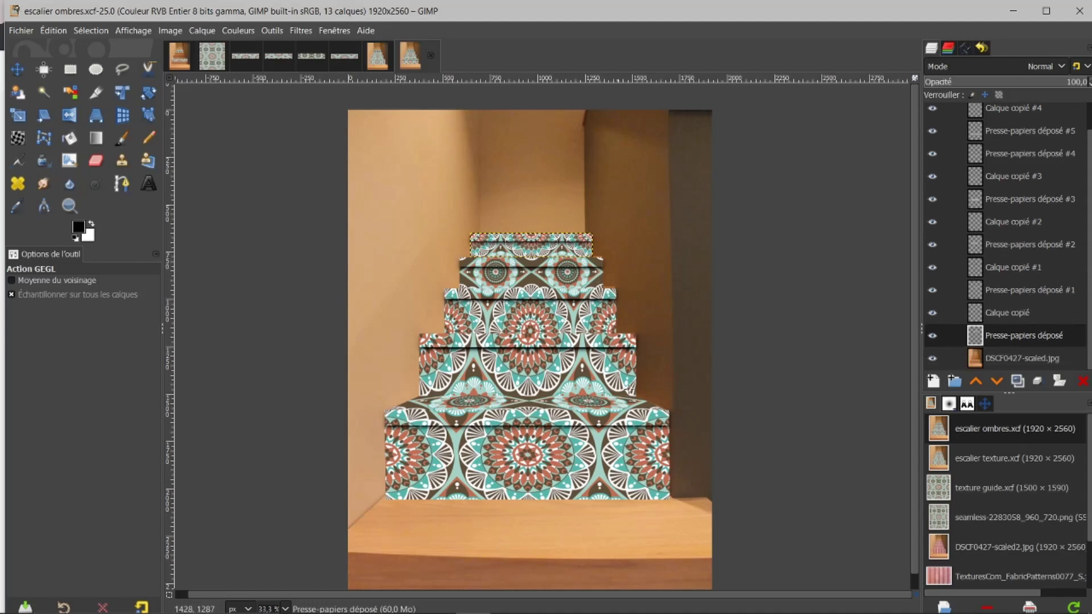
left_click(933, 357)
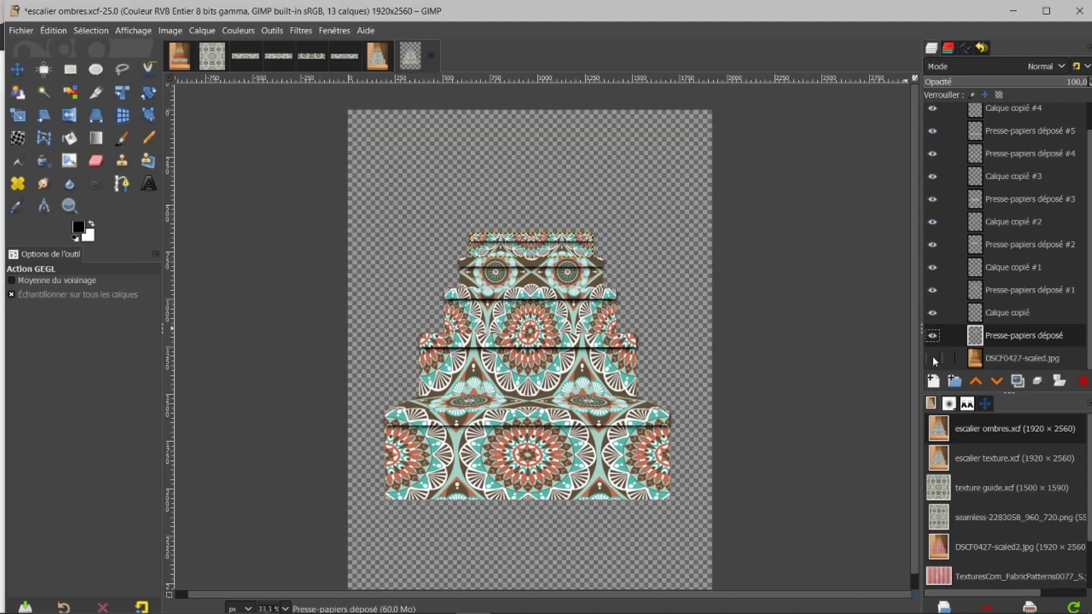
right_click(976, 178)
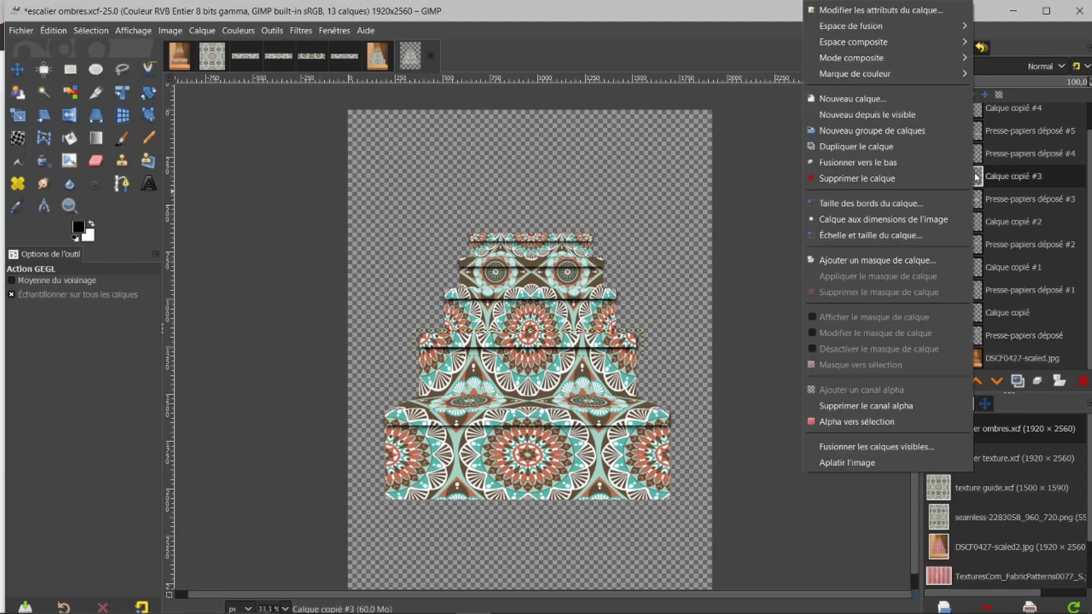
left_click(865, 448)
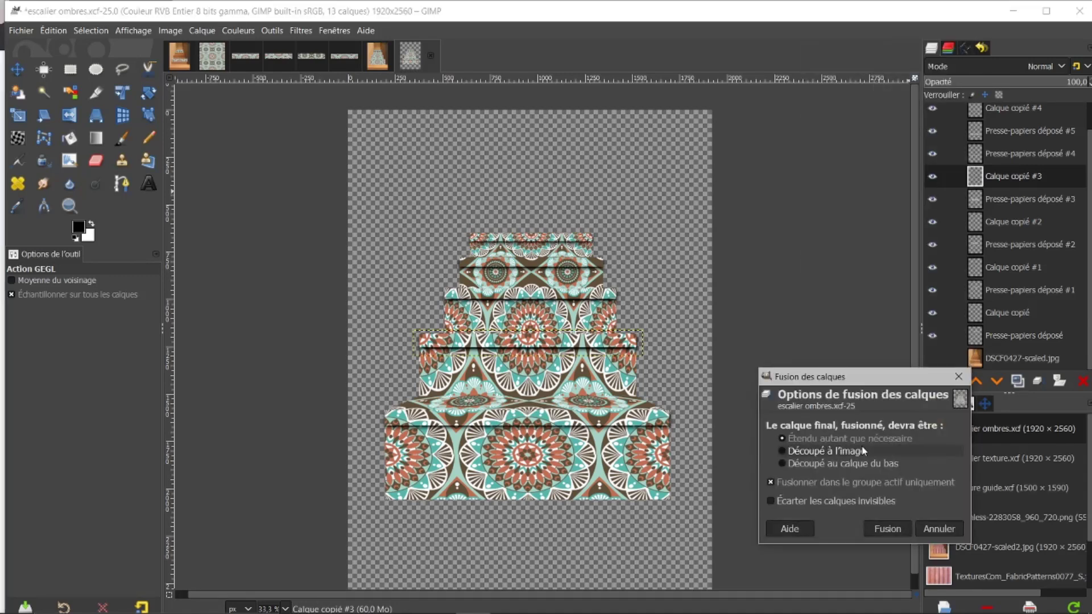
left_click(886, 530)
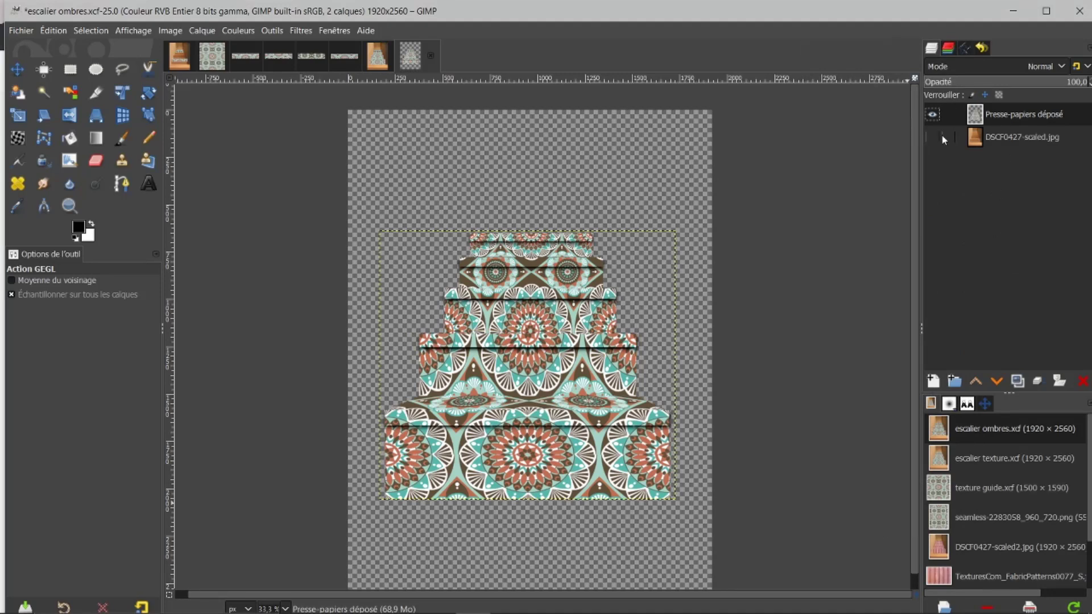
left_click(933, 137)
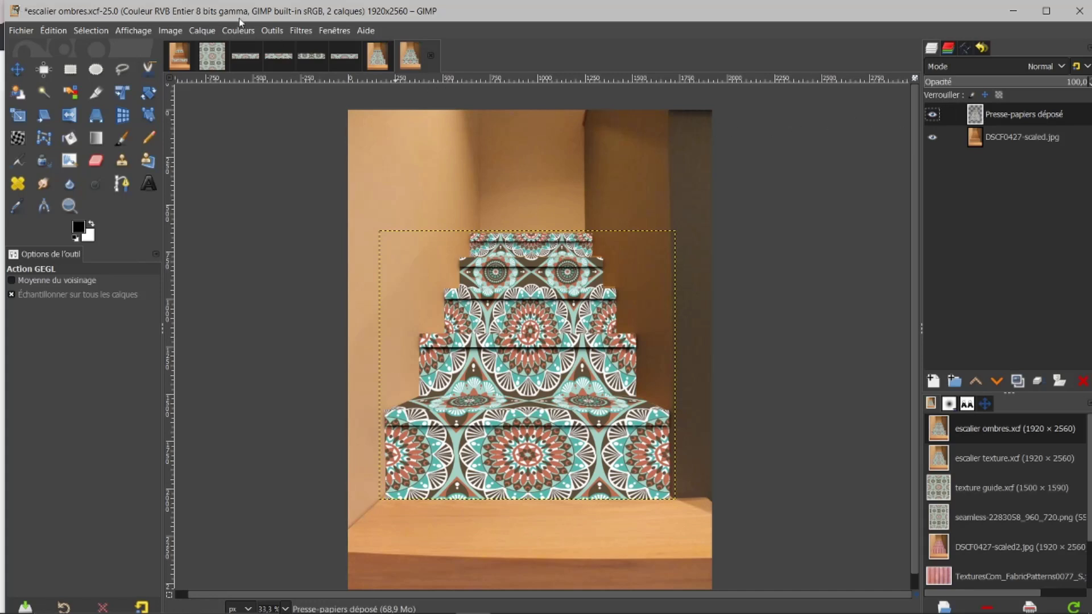
Try a Long Shadow on the merged staircase layer with the Infini and Fondu styles, angle 35,81 and blending opacity 29,1.
left_click(302, 33)
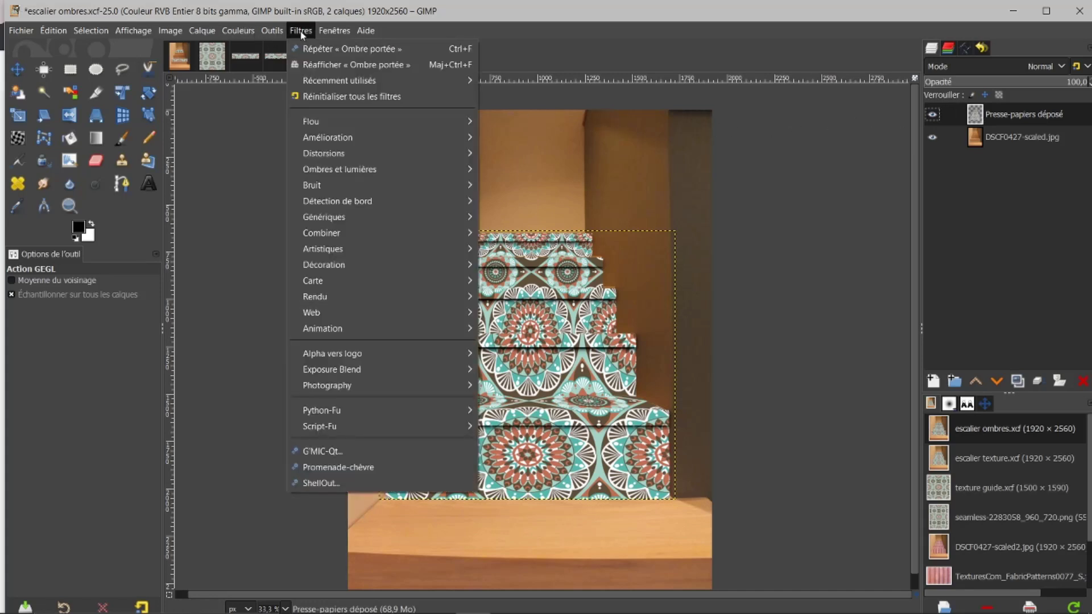
mouse_move(369, 175)
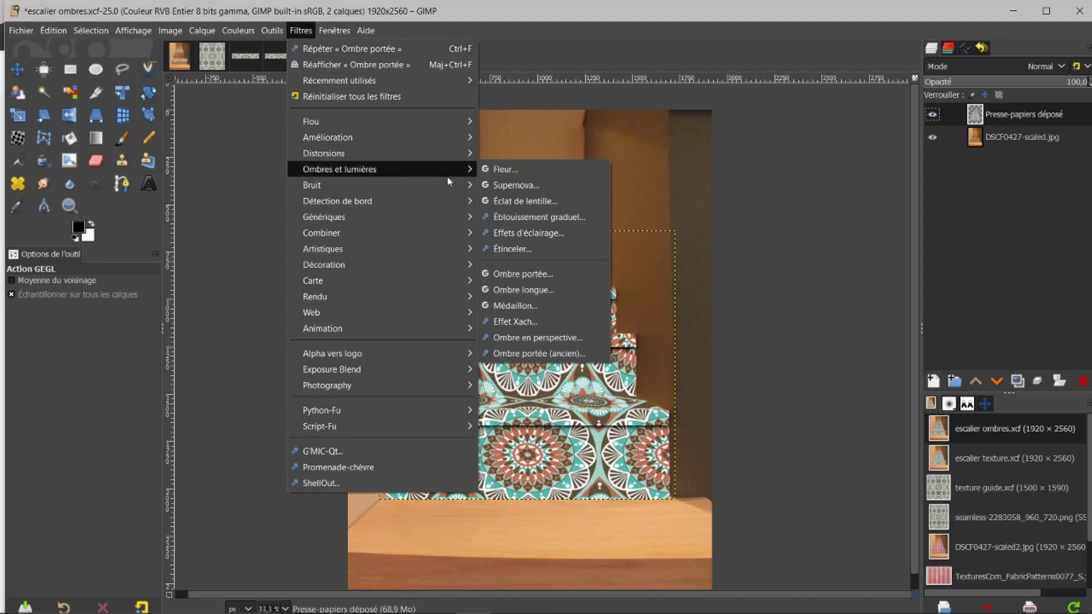
left_click(521, 291)
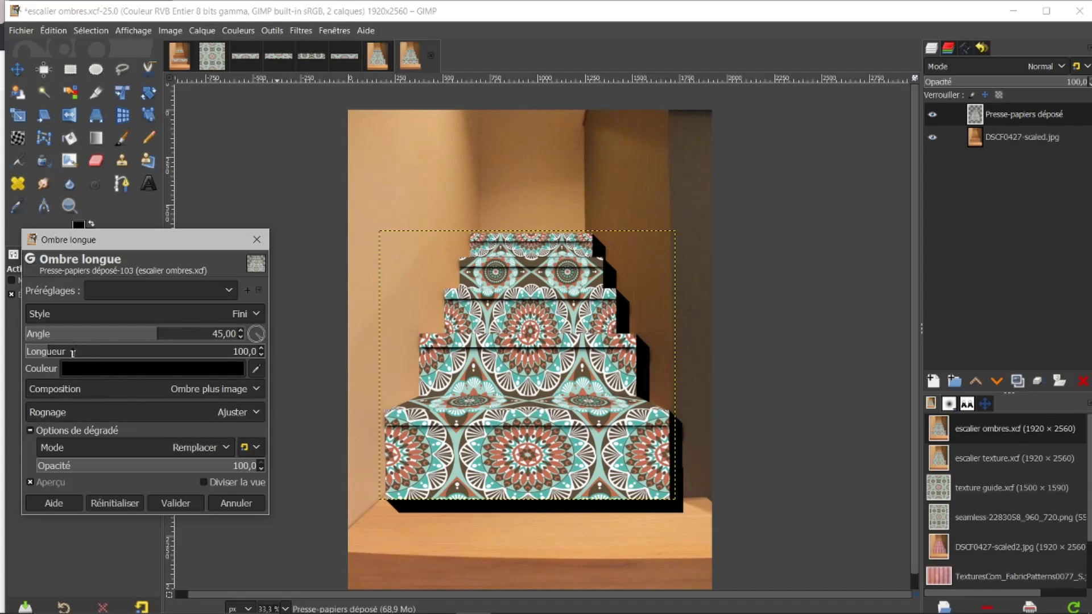
left_click(257, 314)
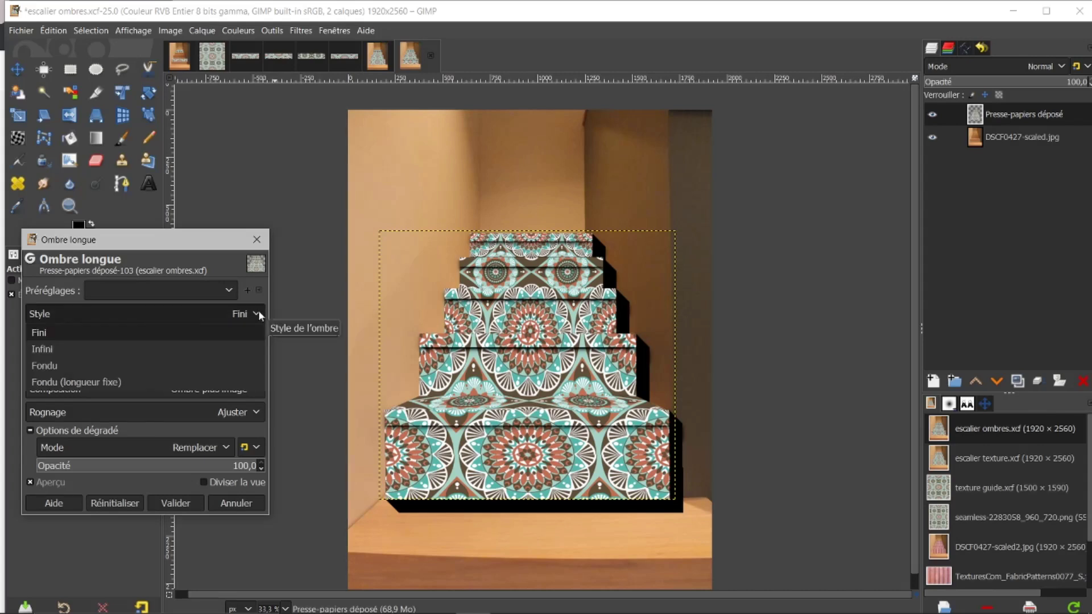
left_click(78, 350)
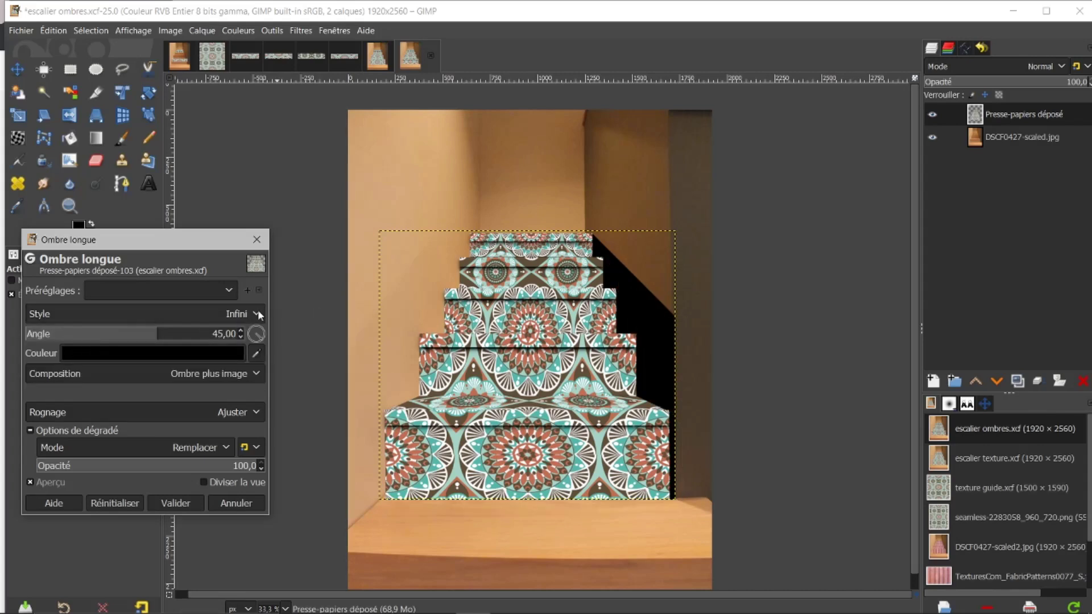
left_click(258, 314)
left_click(87, 367)
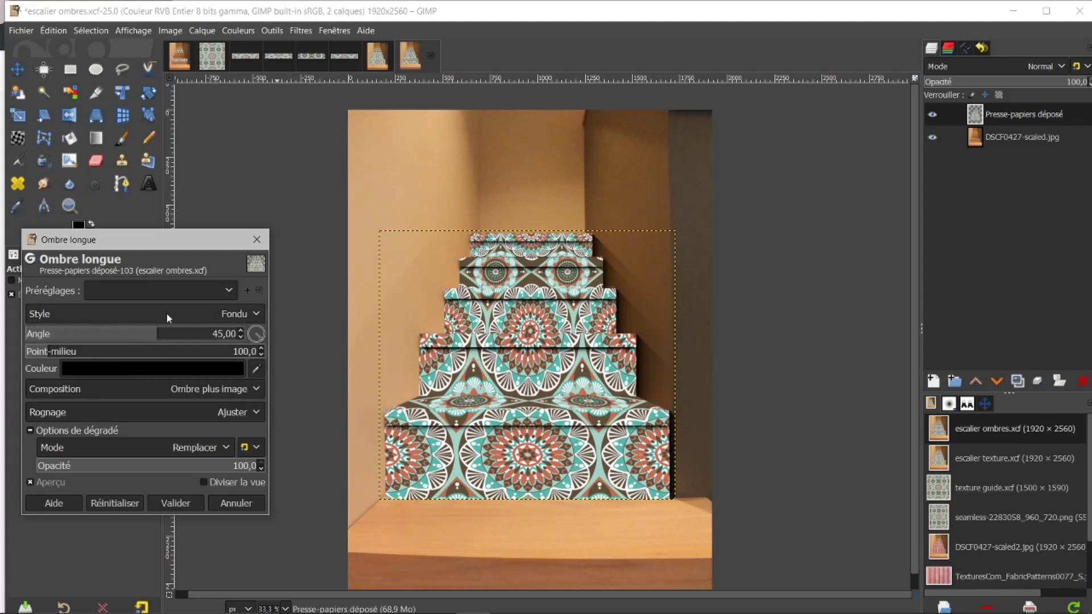
mouse_move(157, 334)
left_mouse_down()
mouse_move(133, 332)
mouse_move(156, 330)
mouse_move(142, 331)
left_mouse_up()
left_click_drag(213, 466, 101, 455)
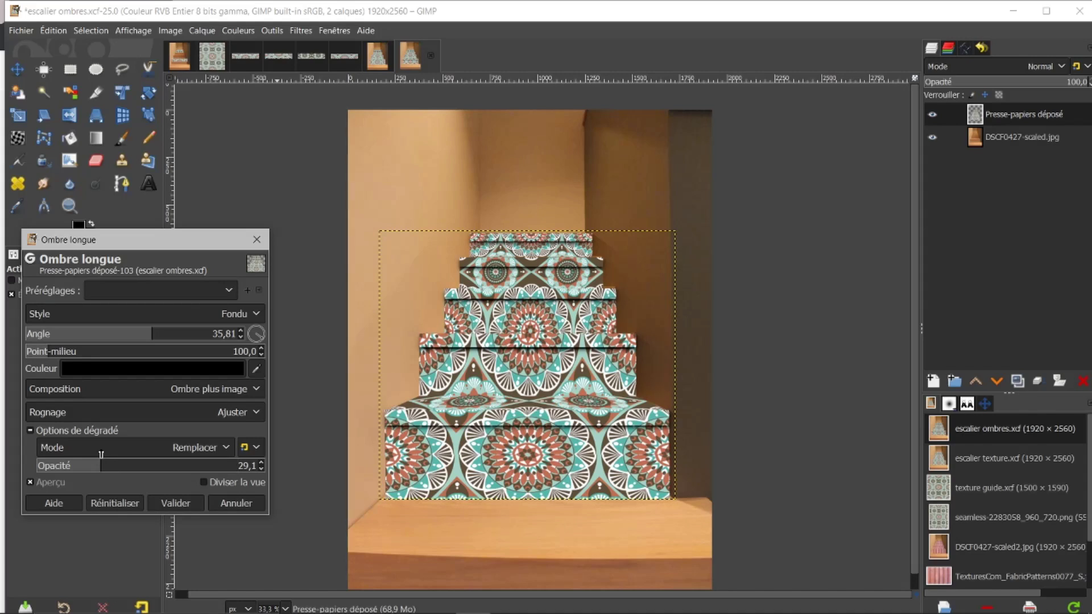
left_click(237, 509)
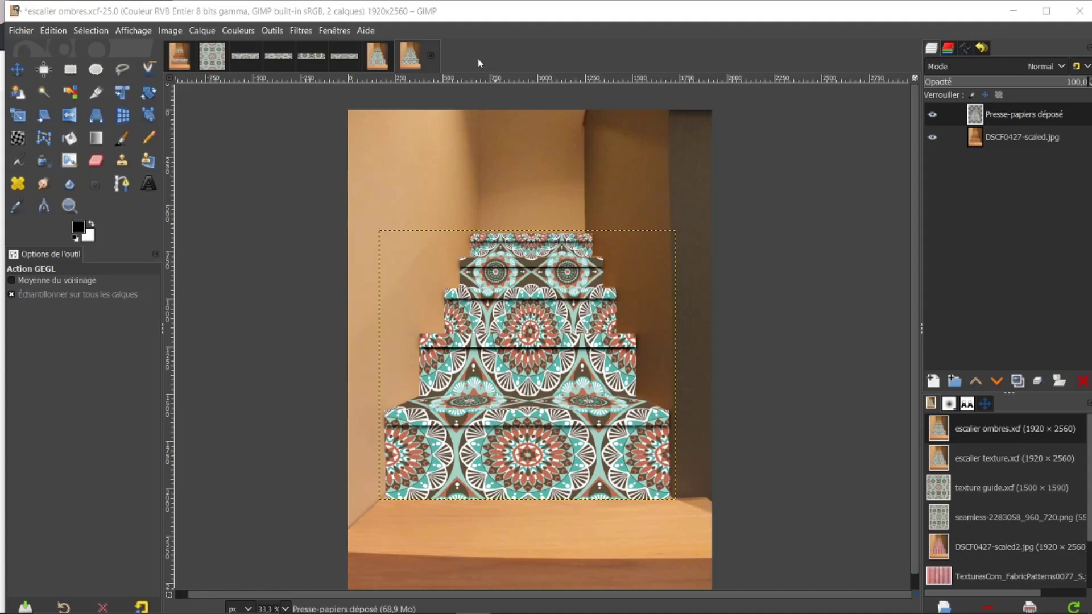
Apply a drop shadow to the merged staircase layer with a larger unlinked X offset, Y 20, blur radius 10 and opacity 0,500.
left_click(294, 30)
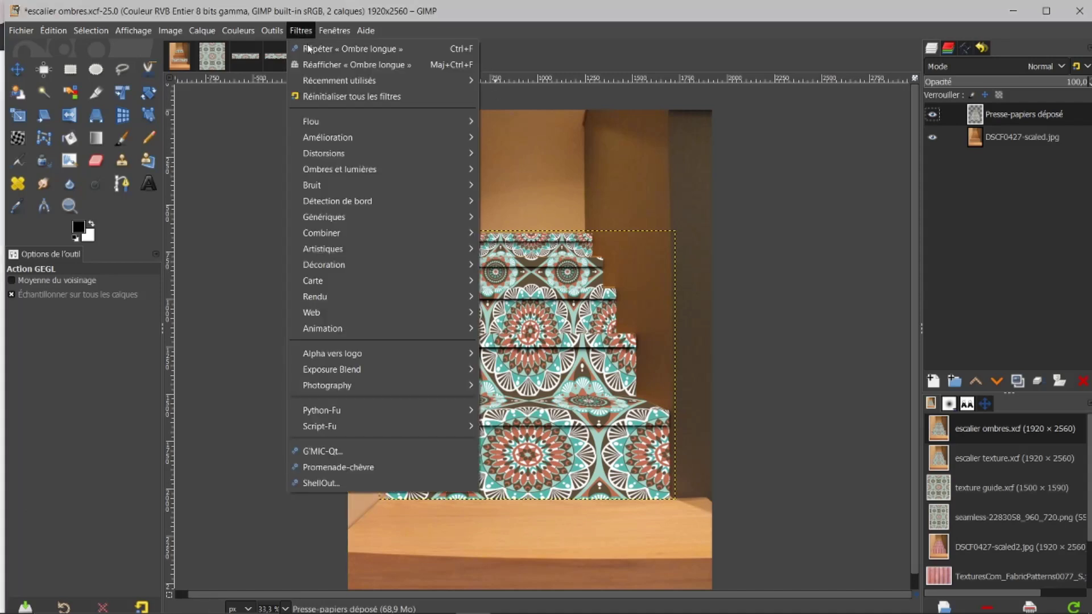
mouse_move(373, 171)
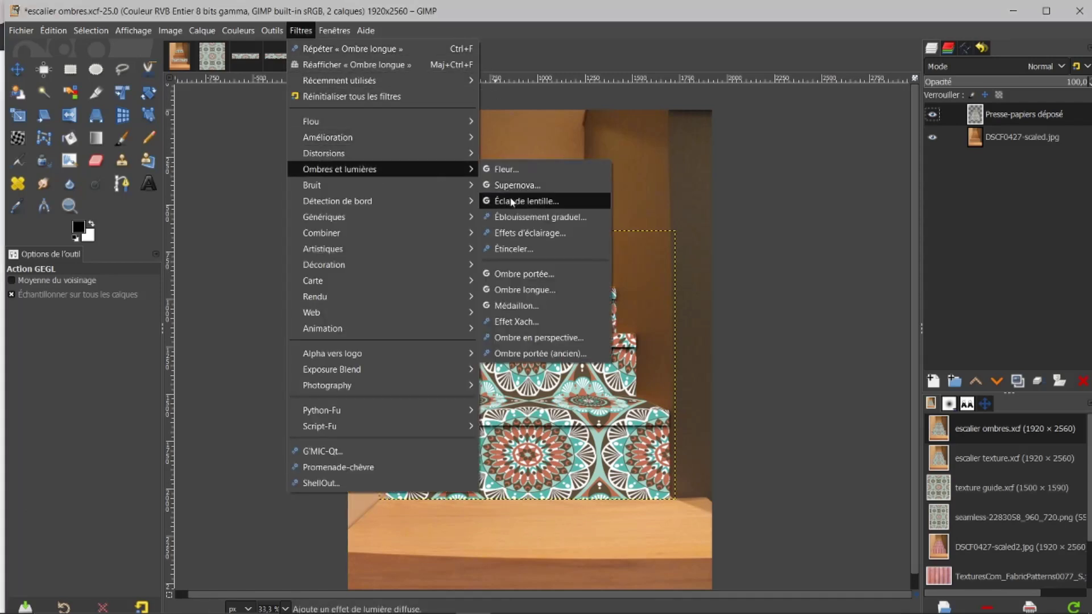
left_click(520, 273)
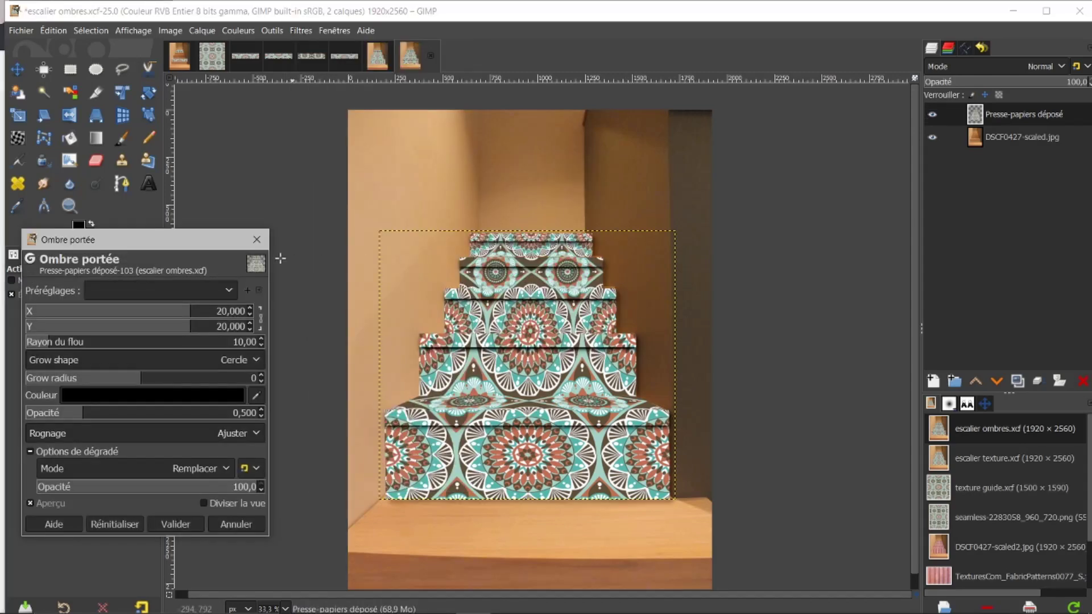
mouse_move(246, 230)
left_mouse_down()
mouse_move(246, 184)
mouse_move(240, 223)
left_mouse_up()
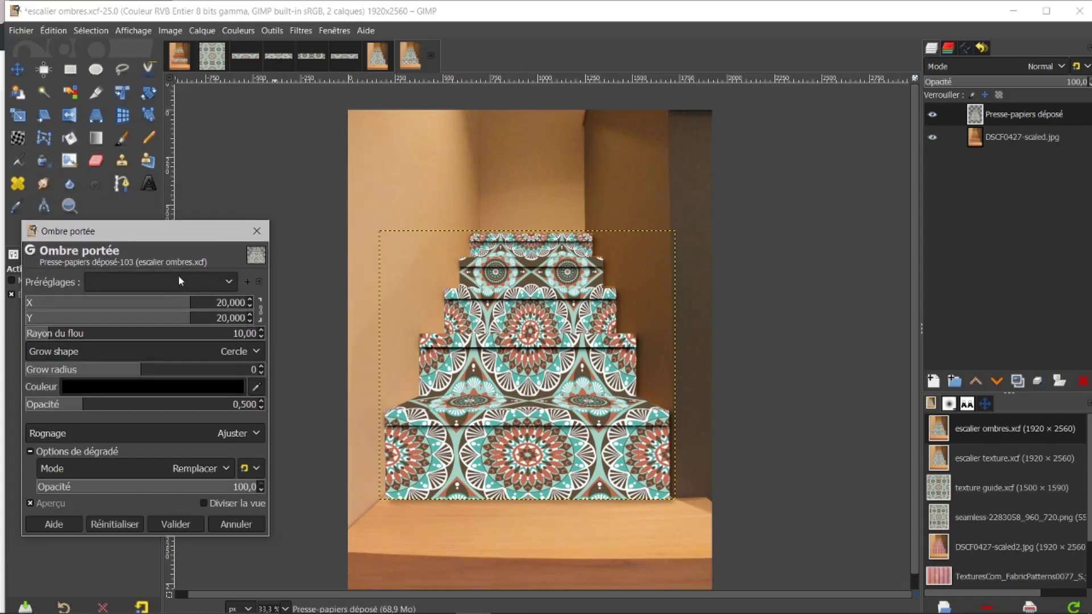
left_click(261, 312)
left_click_drag(192, 303, 230, 292)
left_click(177, 526)
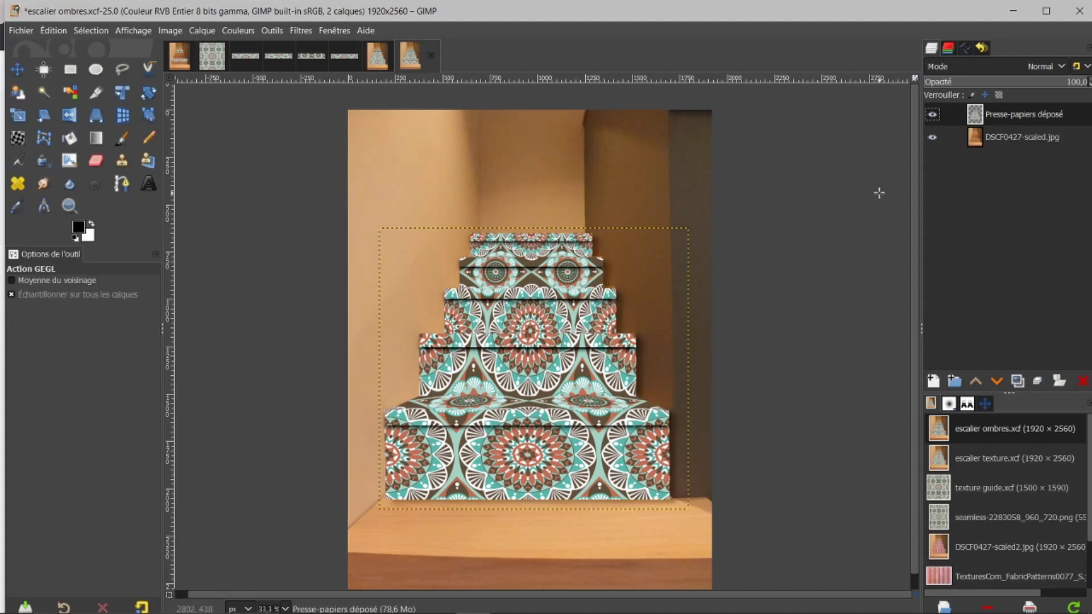
Add a second drop shadow to the merged staircase layer with X -25,773, Y 20, blur radius 10 and opacity 0,750.
left_click(300, 32)
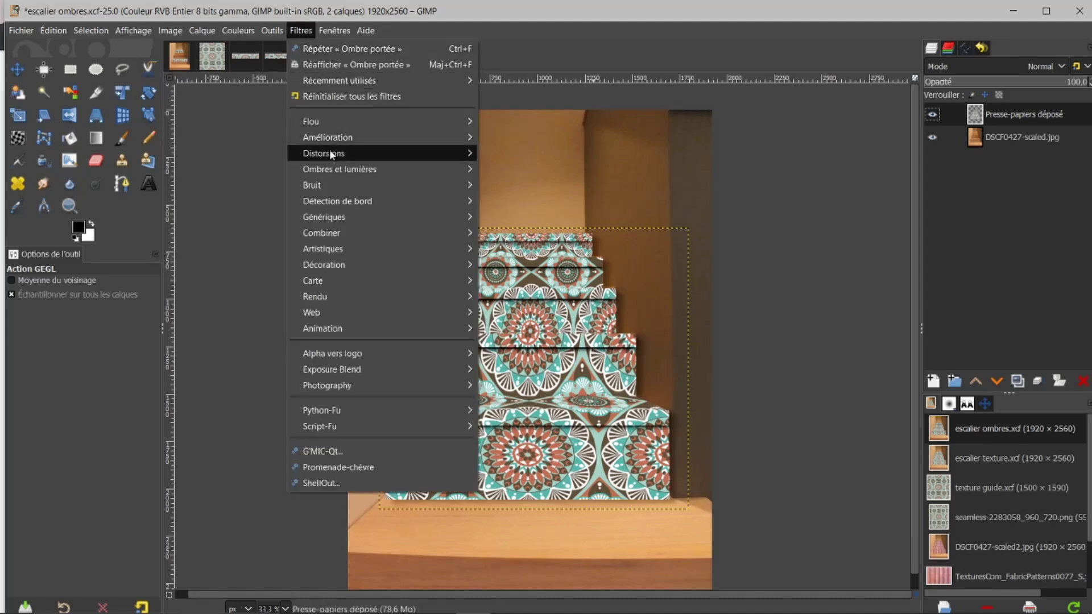
left_click(350, 65)
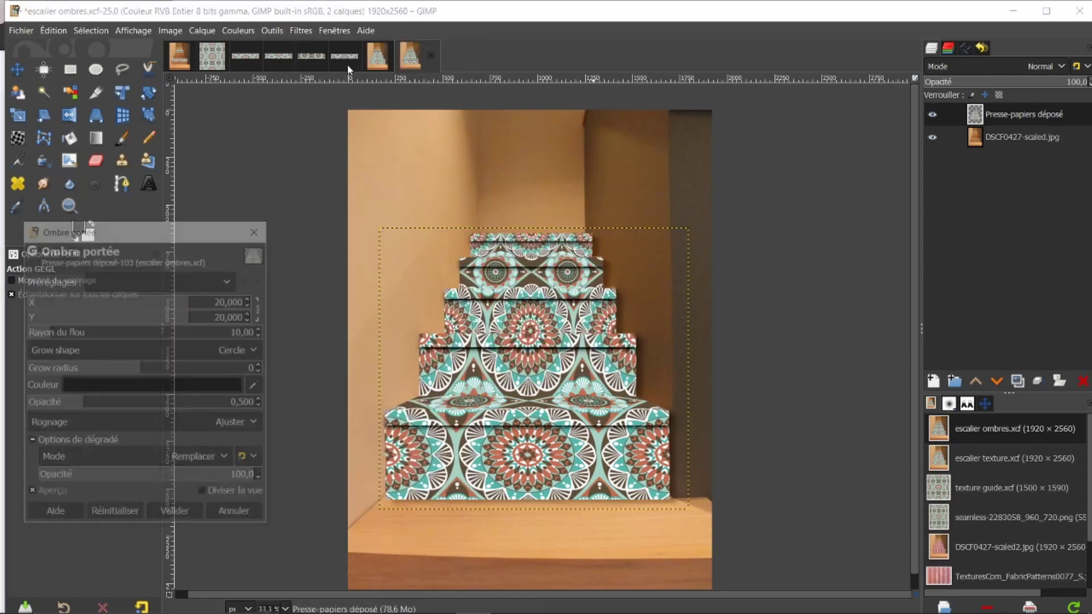
left_click(261, 311)
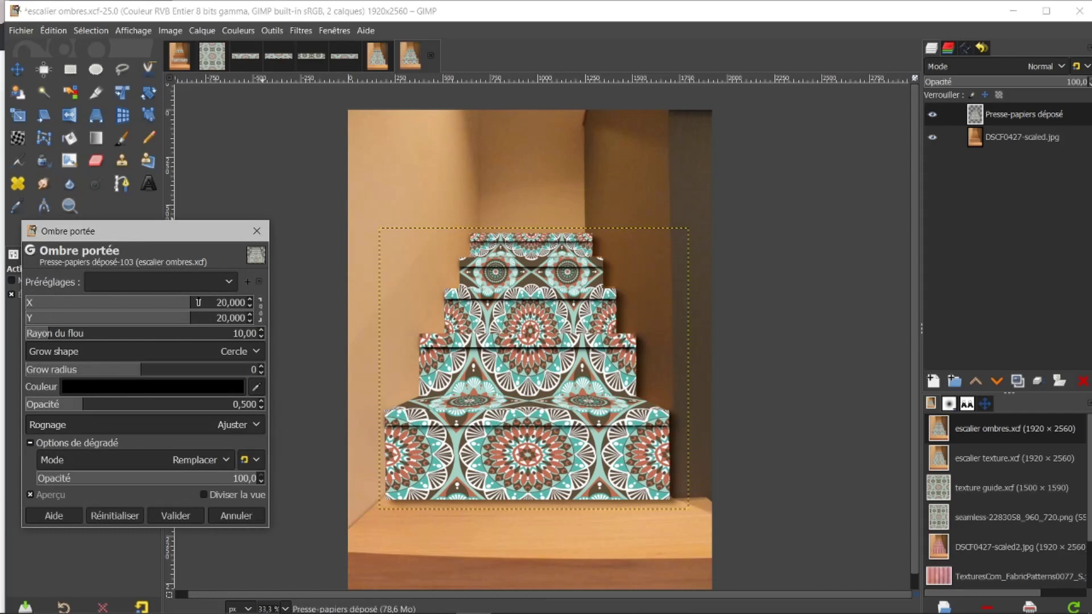
left_click_drag(194, 303, 334, 309)
left_click_drag(245, 296, 52, 317)
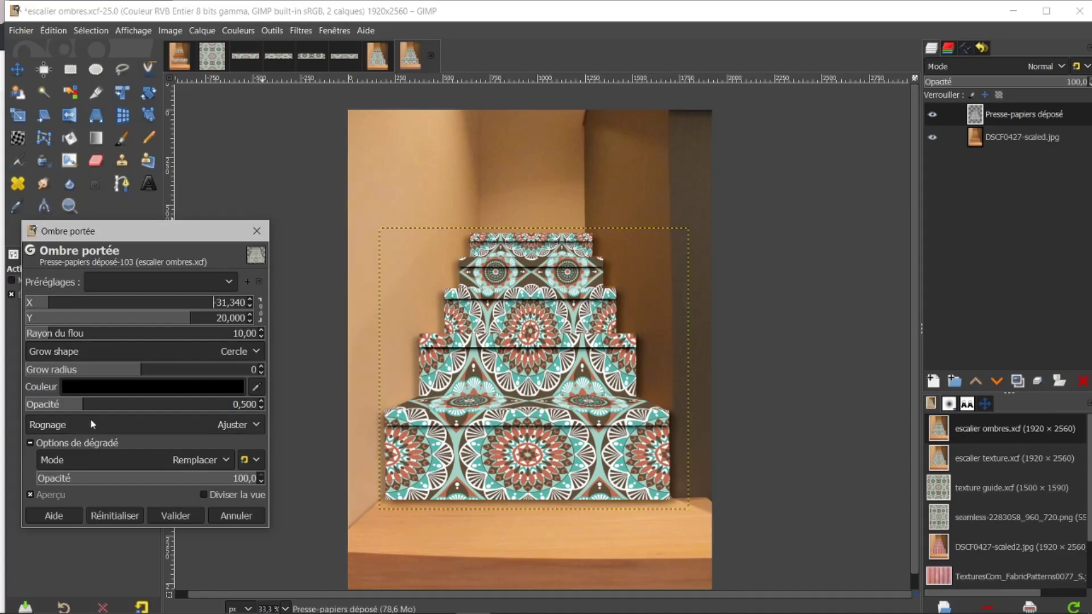
left_click_drag(82, 406, 113, 408)
left_click_drag(50, 298, 65, 300)
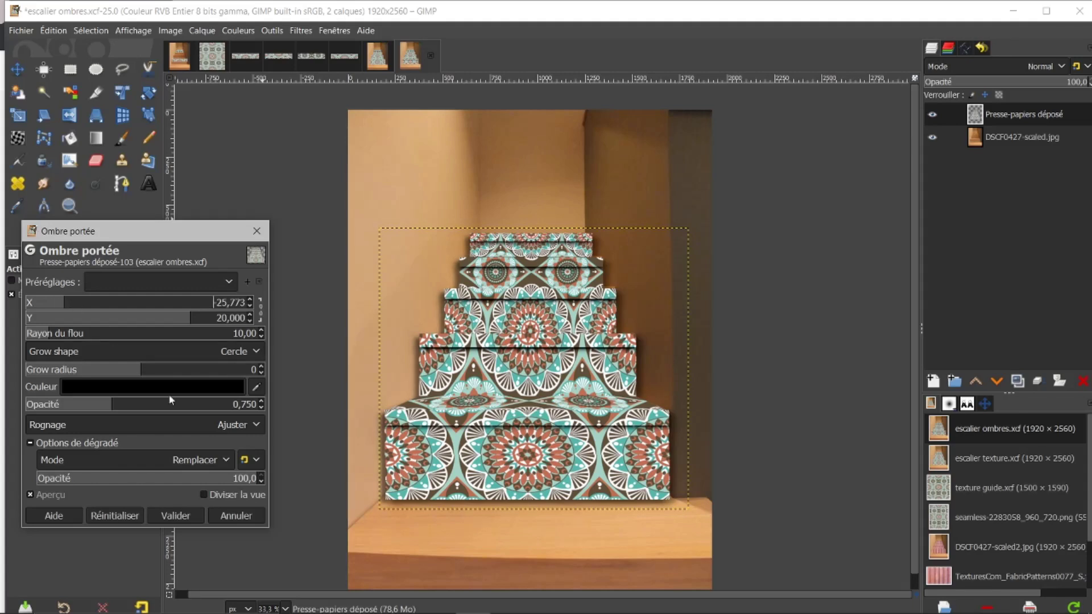
left_click(174, 516)
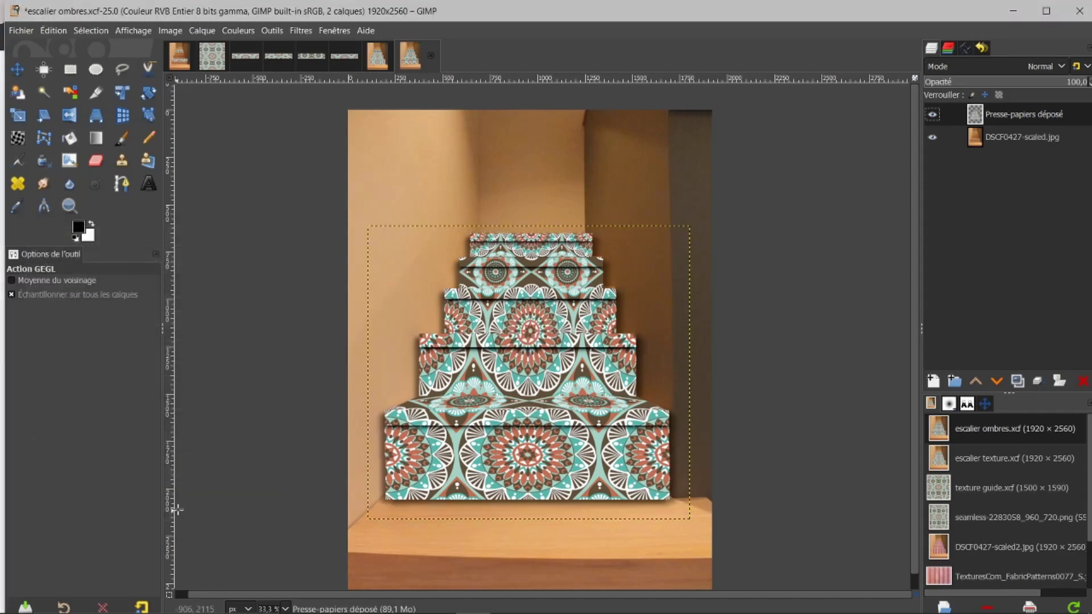
Select the DSCF0427-scaled.jpg photo layer.
left_click(982, 140)
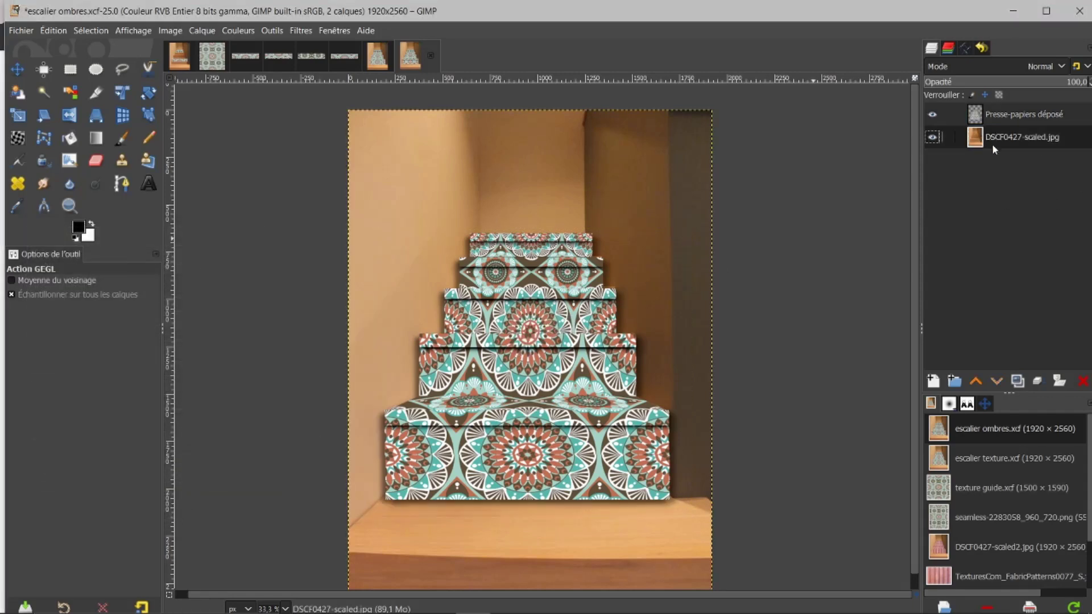